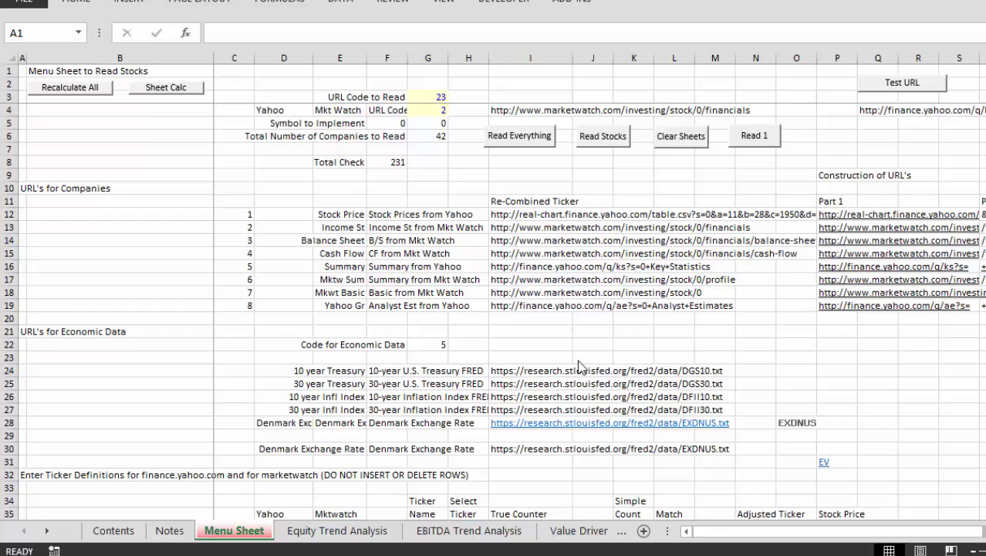
- Review the P/E Summary and its raw company data on the Equity Trend Analysis sheet
left_click(158, 288)
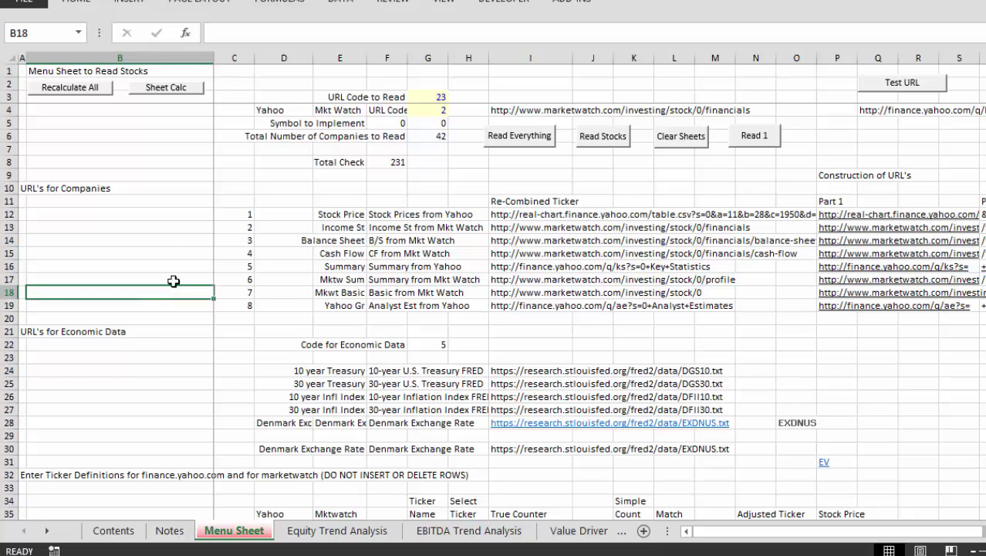
key("ctrl+Page_Down")
key("Left")
key("Left")
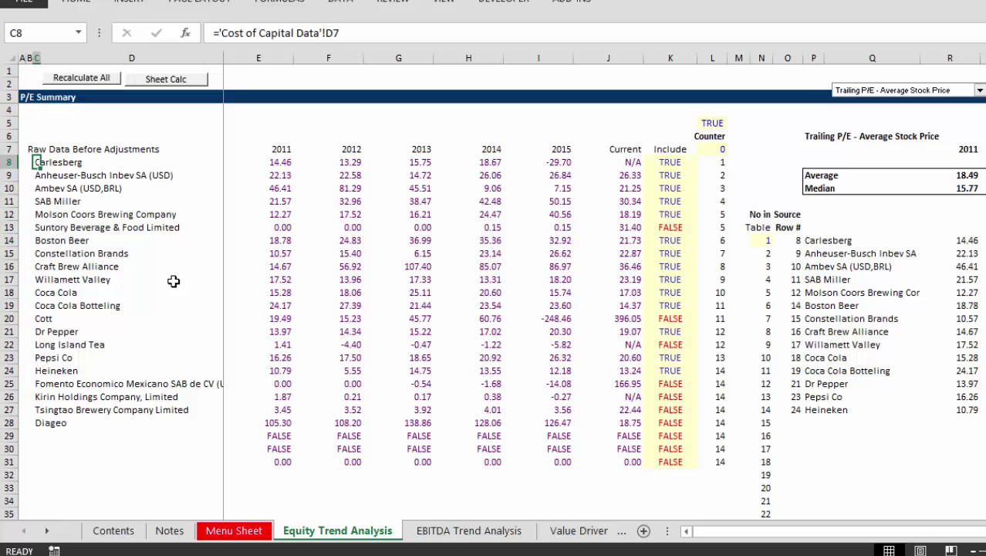
key("Left")
key("Up")
key("ctrl+Up")
key("ctrl+Up")
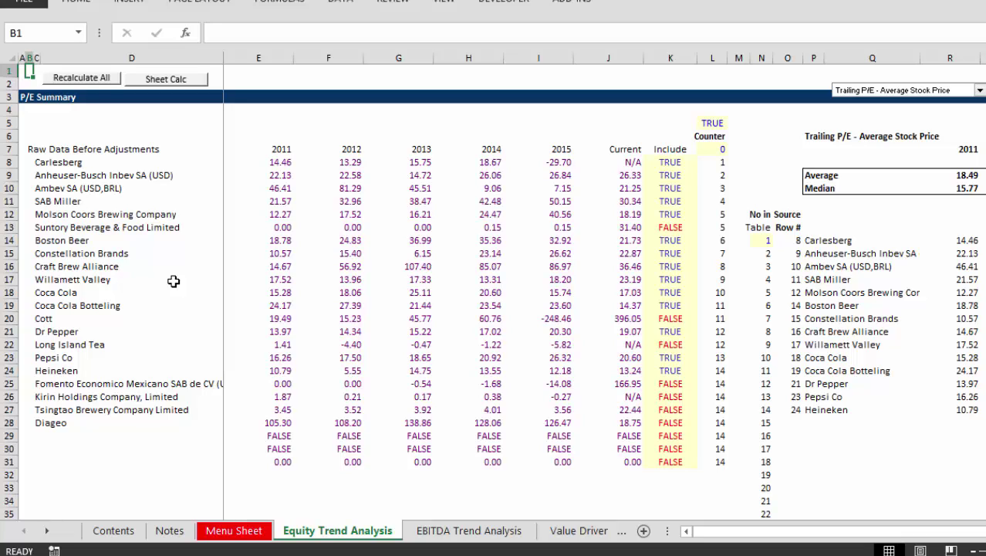
key("Down")
key("Down")
key("Down")
key("Down")
key("Down")
key("Down")
key("Down")
key("Down")
key("Down")
key("Down")
key("Down")
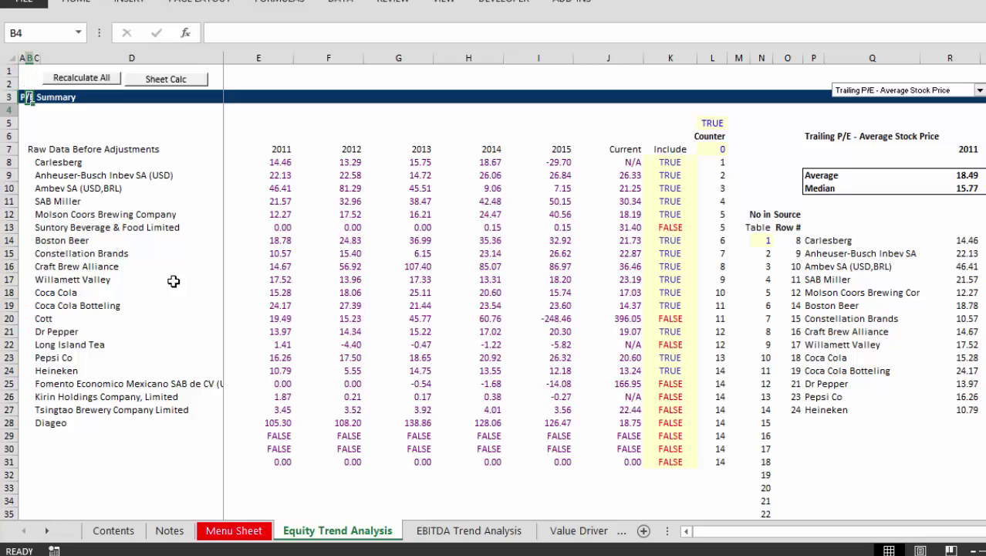
key("Up")
key("Up")
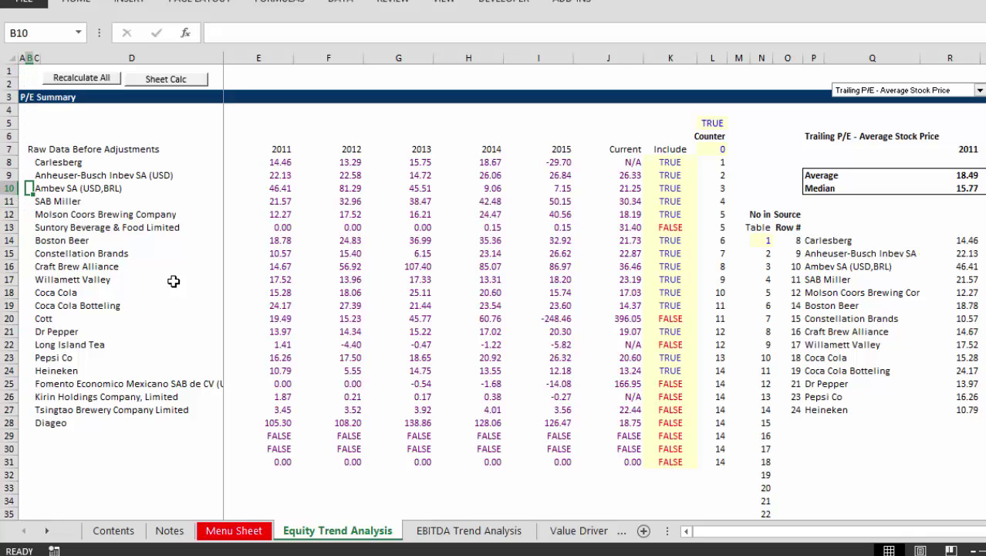
- View the video outline on the Notes sheet and return to the Menu Sheet
key("ctrl+Page_Up")
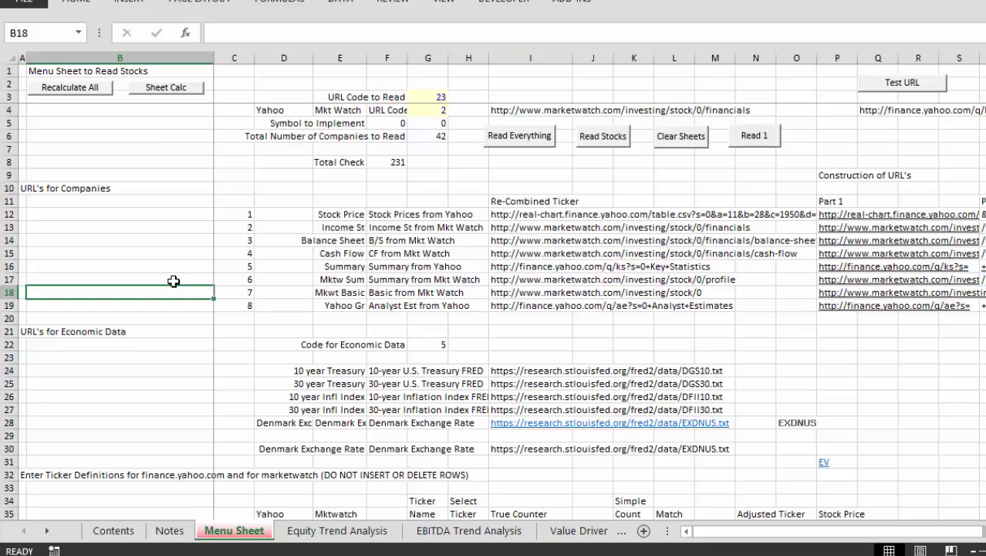
key("ctrl+Page_Up")
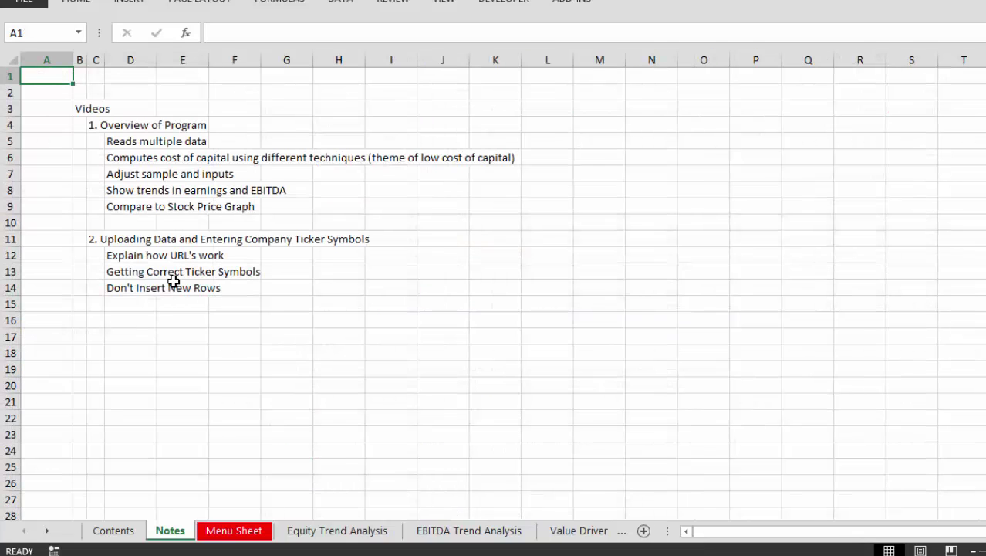
key("ctrl+Page_Down")
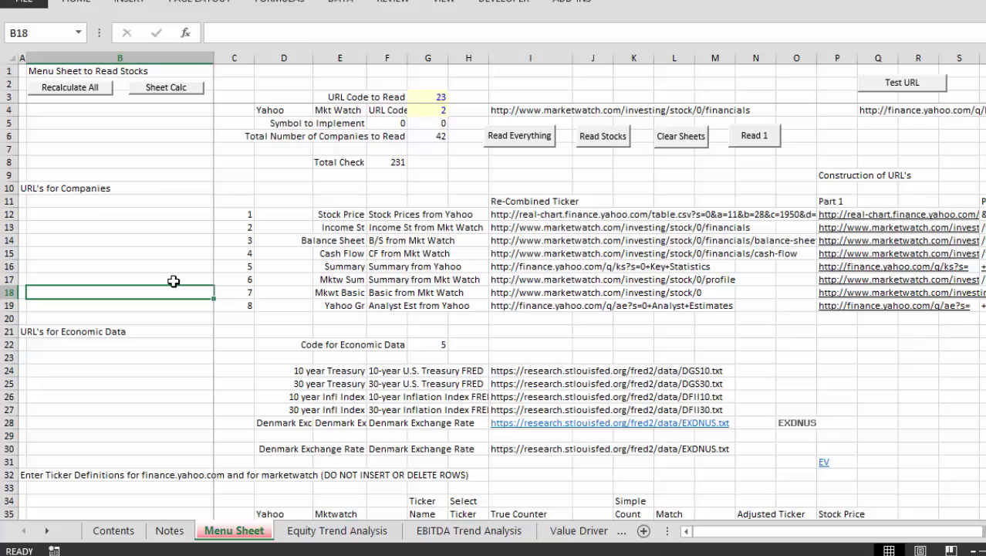
- Examine the company URL formulas and the Part 1 address used to construct the stock price URL
key("Right")
key("Right")
key("Right")
key("Right")
key("Right")
key("Right")
key("Right")
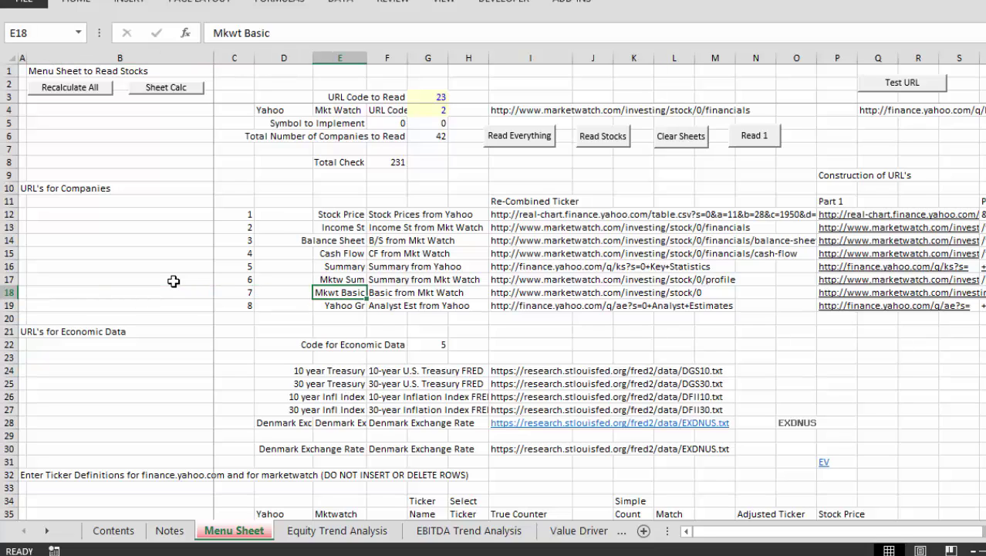
key("Up")
key("Up")
key("Up")
key("Up")
key("Up")
key("Up")
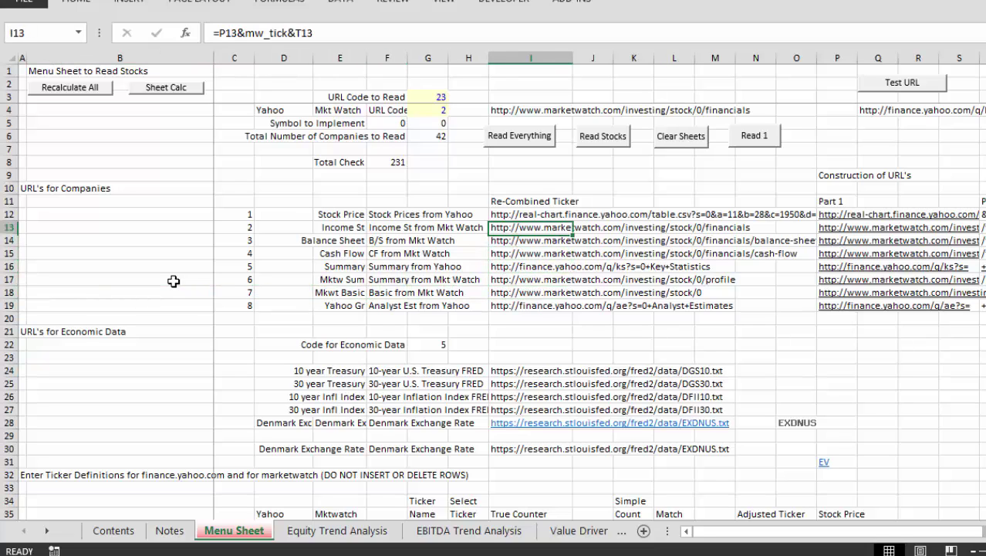
key("Right")
key("Right")
key("Right")
key("Right")
key("Right")
key("Right")
key("Right")
key("Right")
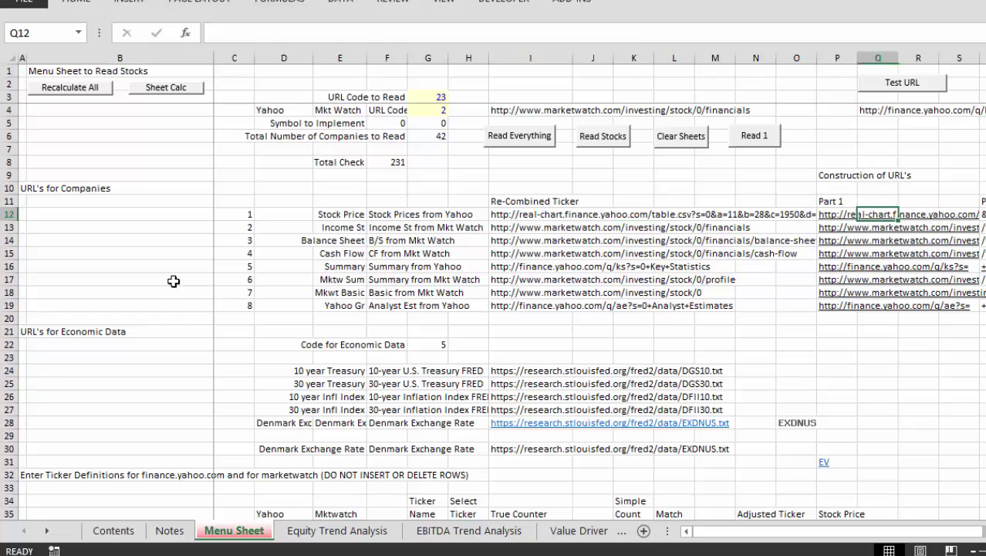
key("Left")
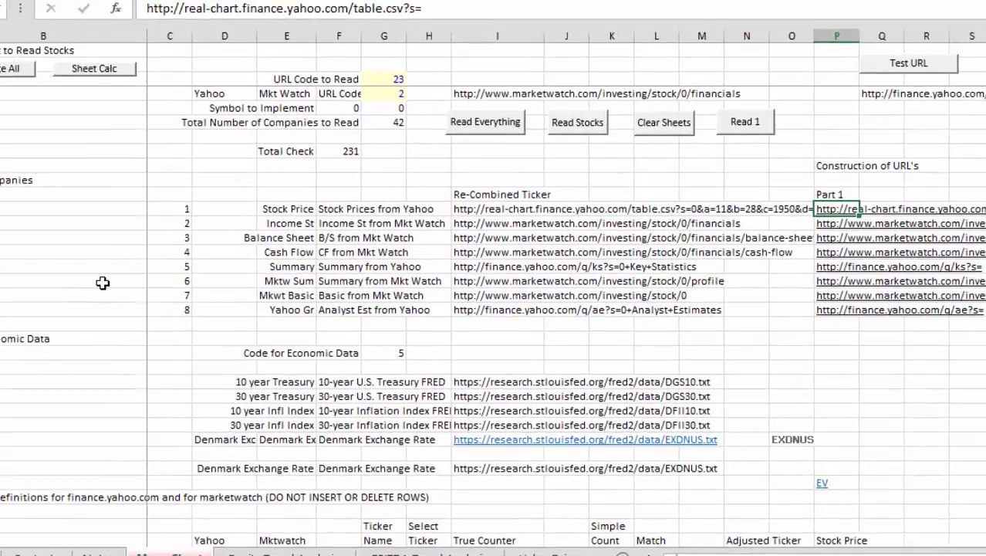
- Trace the Stock Price row from its data label to its Re-Combined Ticker URL
key("Left")
key("Left")
key("Left")
key("Left")
key("Left")
key("Left")
key("Left")
key("Left")
key("Left")
key("Left")
key("Left")
key("Left")
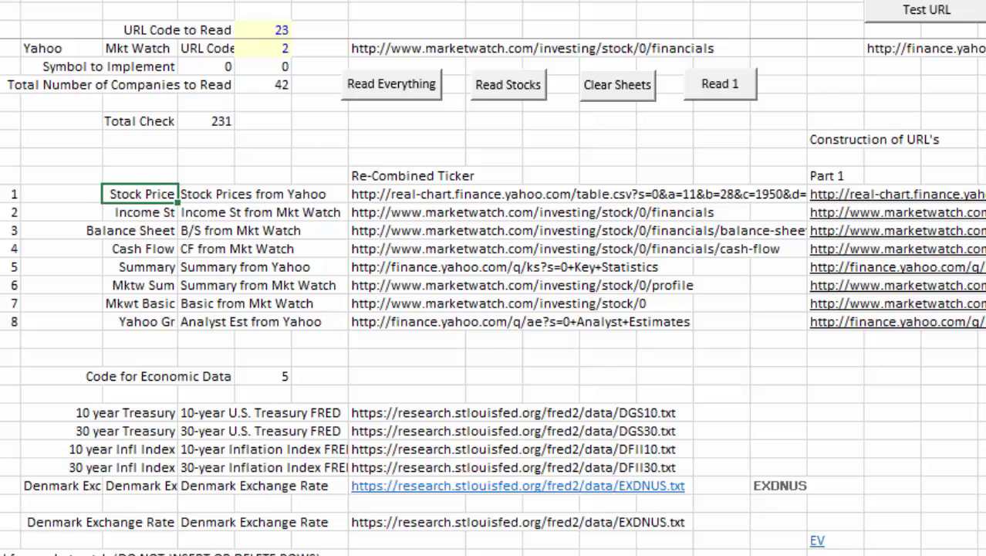
key("Right")
key("Right")
key("Right")
key("Right")
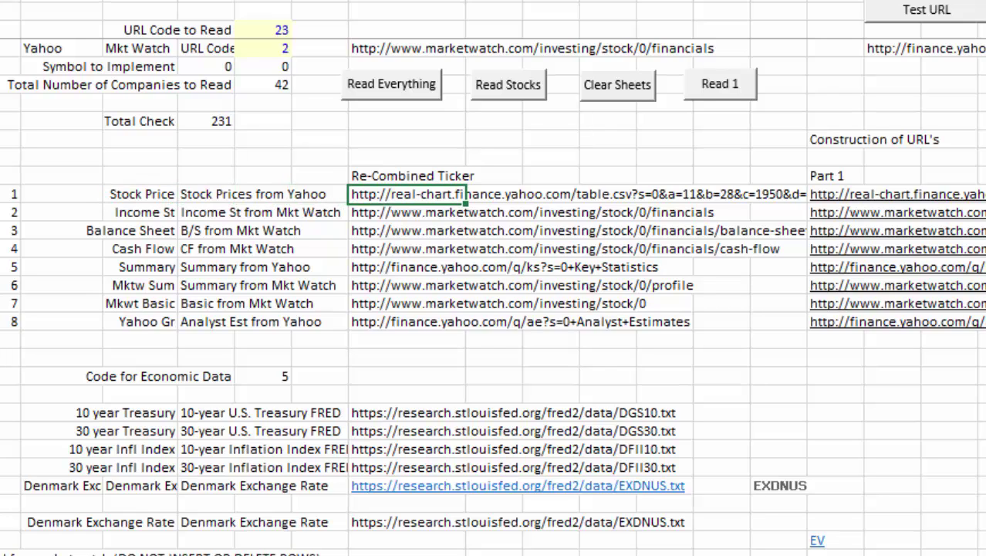
- Go through the Re-Combined Ticker URLs for the company data, from income statement to analyst estimates
key("Down")
key("Down")
key("Down")
key("Down")
key("Down")
key("Down")
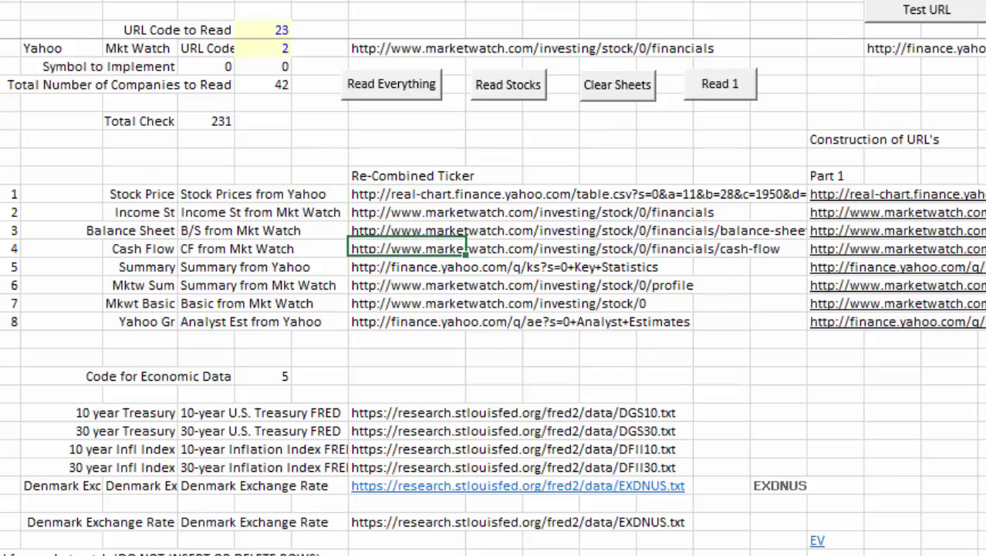
key("Up")
key("Up")
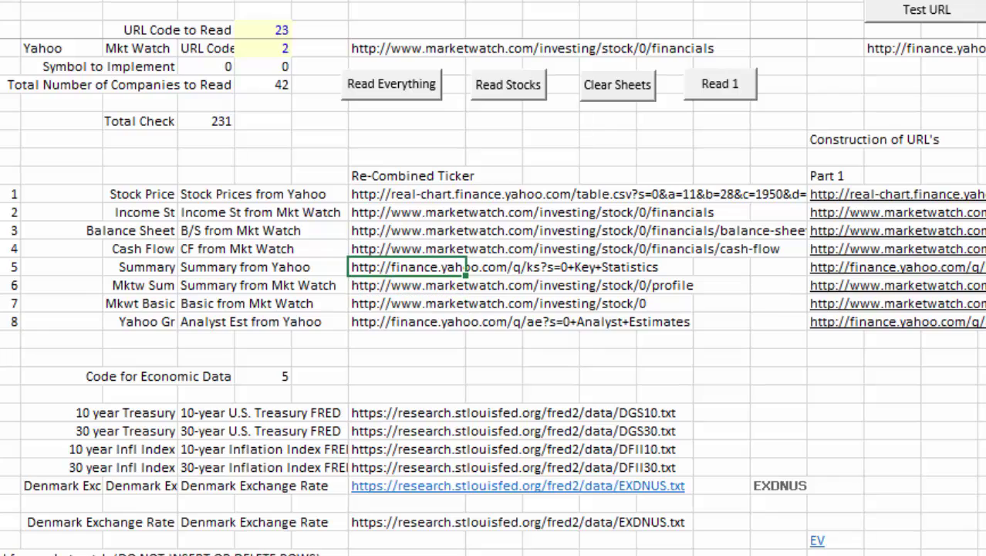
key("Down")
key("Up")
key("Up")
key("Up")
key("Up")
key("Up")
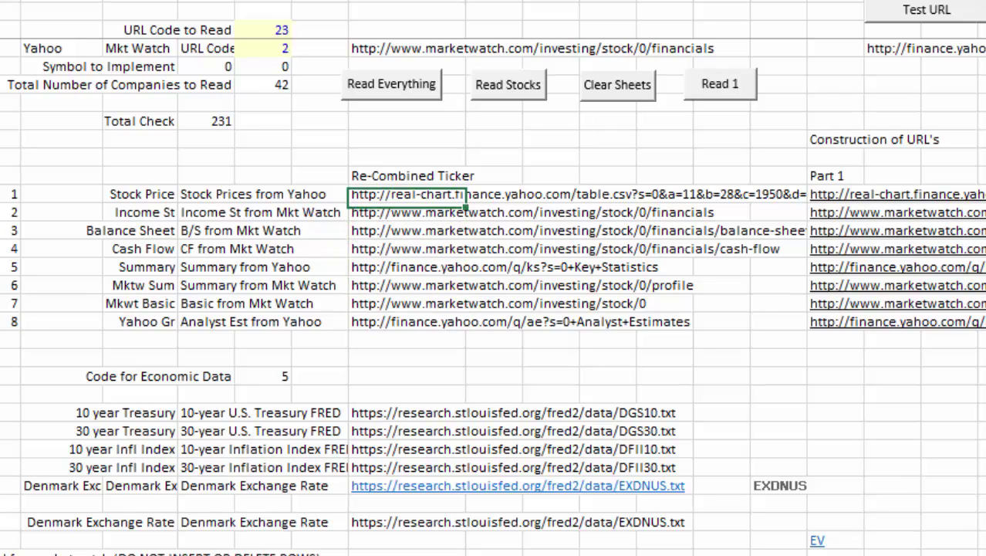
key("Down")
key("Up")
key("Down")
key("Down")
key("Up")
key("Down")
key("Down")
key("Down")
key("Down")
key("Down")
key("Down")
key("Down")
key("Down")
key("Up")
key("Up")
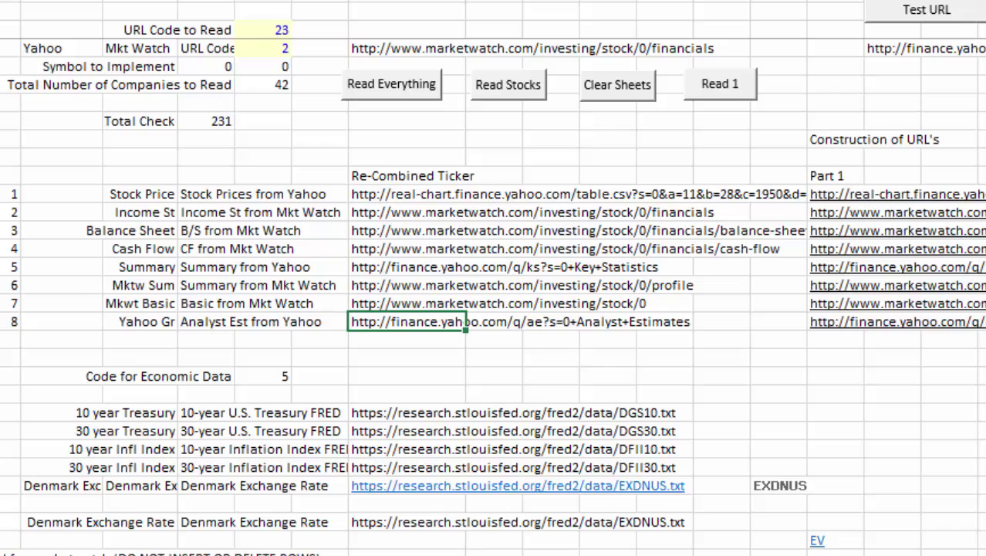
key("Up")
key("Up")
- Examine the economic data URLs for the Treasury rates, inflation indexes and Denmark exchange rate
key("Down")
key("Down")
key("Down")
key("Down")
key("Down")
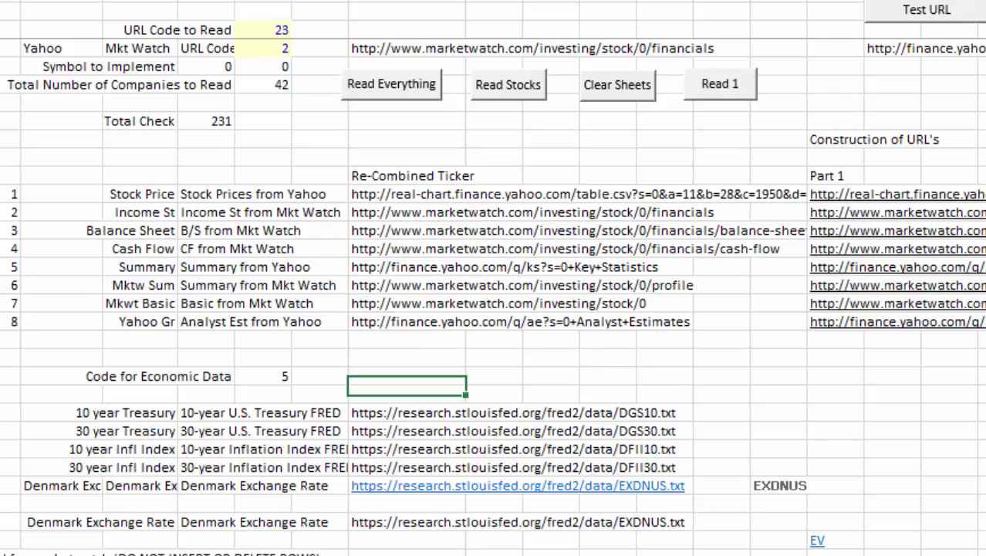
key("Down")
key("Down")
key("Down")
key("Down")
key("Down")
key("Down")
key("Down")
key("Down")
key("Down")
key("Up")
key("Up")
key("Up")
key("Up")
key("Up")
key("Up")
key("Up")
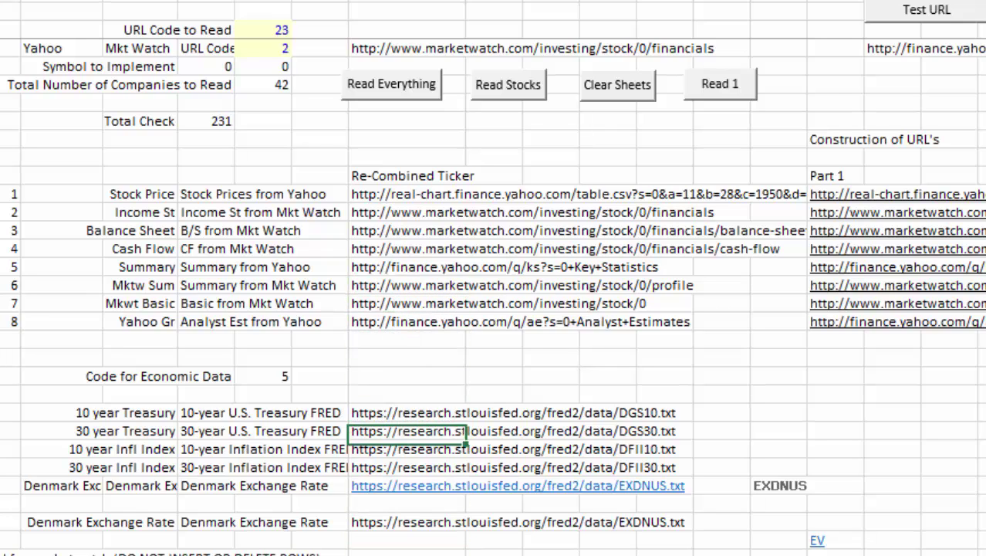
key("Up")
- Examine the ticker definitions table with its Yahoo, Mktwatch, Ticker Name and Select Ticker columns
key("Down")
key("Down")
key("Down")
key("Down")
key("Down")
key("Down")
key("Down")
key("Down")
key("Down")
key("Down")
key("Down")
key("Down")
key("Down")
key("Down")
key("Down")
key("Down")
key("Down")
key("Down")
key("Down")
key("Down")
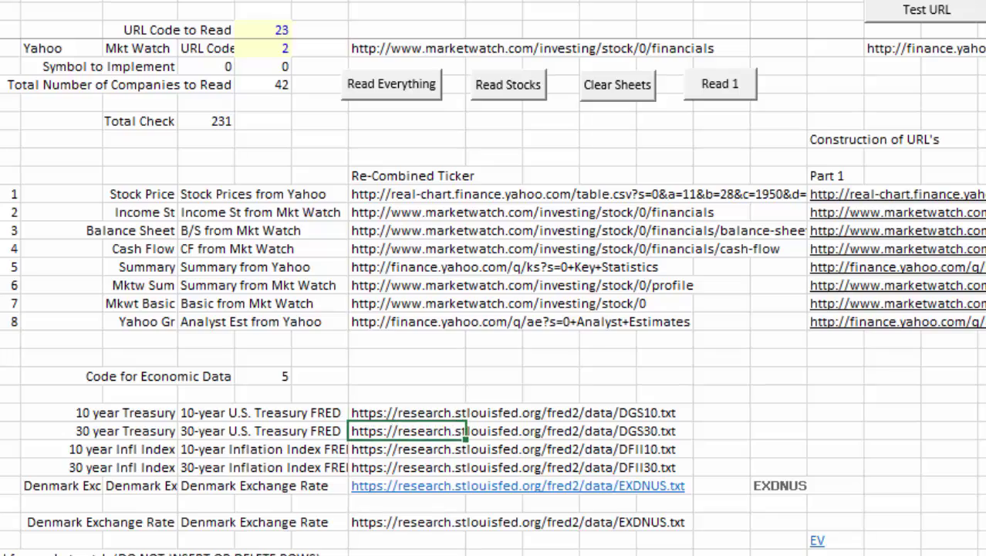
scroll(494, 308, "down", 3)
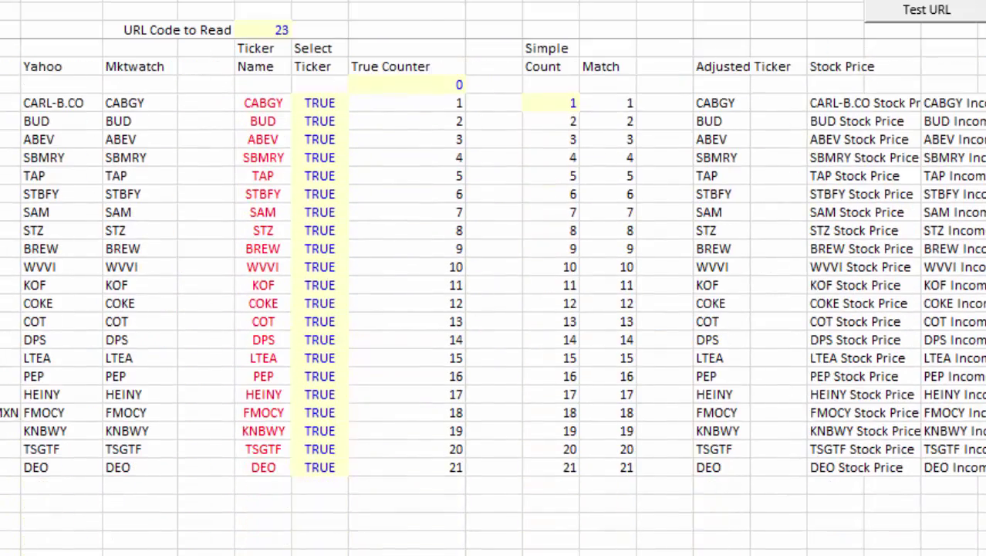
key("Up")
key("Up")
key("Up")
key("Up")
key("Up")
key("Up")
key("Up")
key("Up")
key("Up")
key("Up")
key("Up")
key("Up")
key("Up")
key("Up")
key("Up")
key("Up")
key("Up")
key("Up")
key("Up")
key("Up")
key("Left")
key("Left")
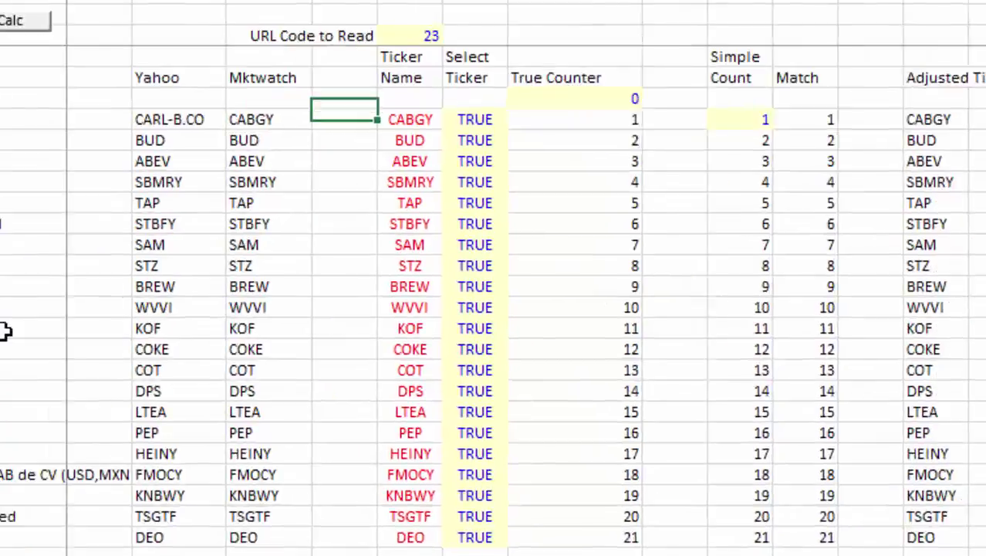
- Compare Carlesberg's Yahoo and Mktwatch ticker symbols in the ticker definitions table
key("Left")
key("Down")
key("Left")
key("Left")
key("Right")
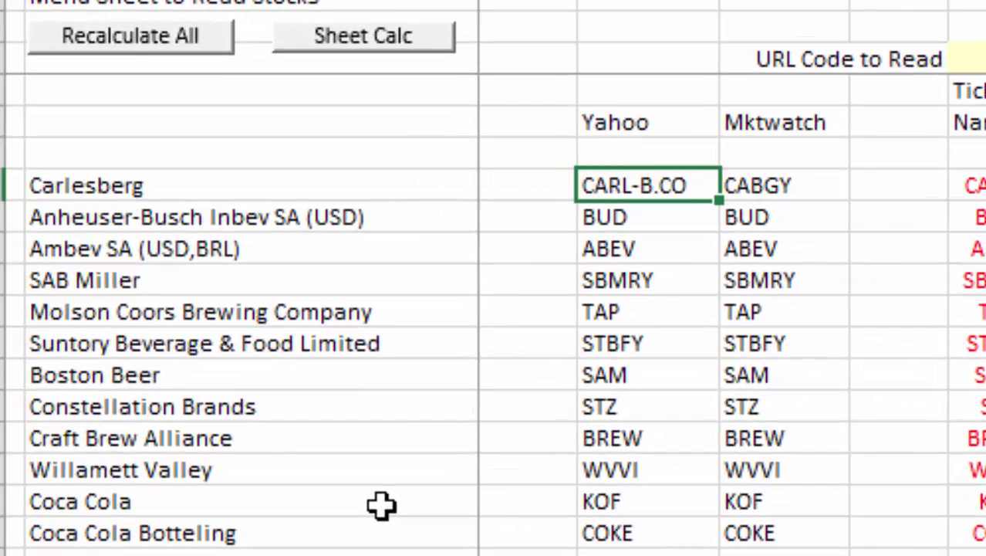
key("Up")
key("Up")
key("Up")
key("Up")
key("Right")
key("Right")
key("Right")
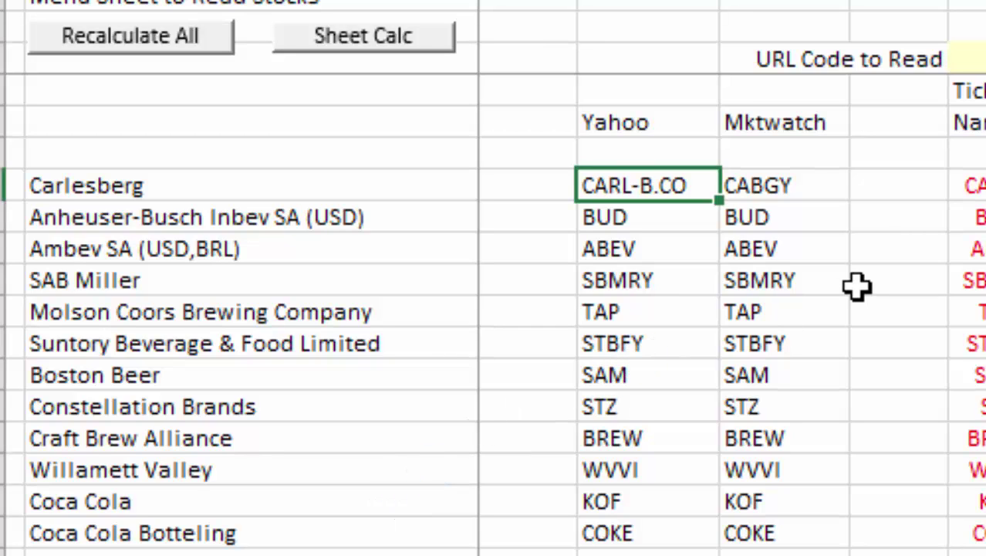
key("Up")
key("Up")
key("Down")
key("Down")
key("Right")
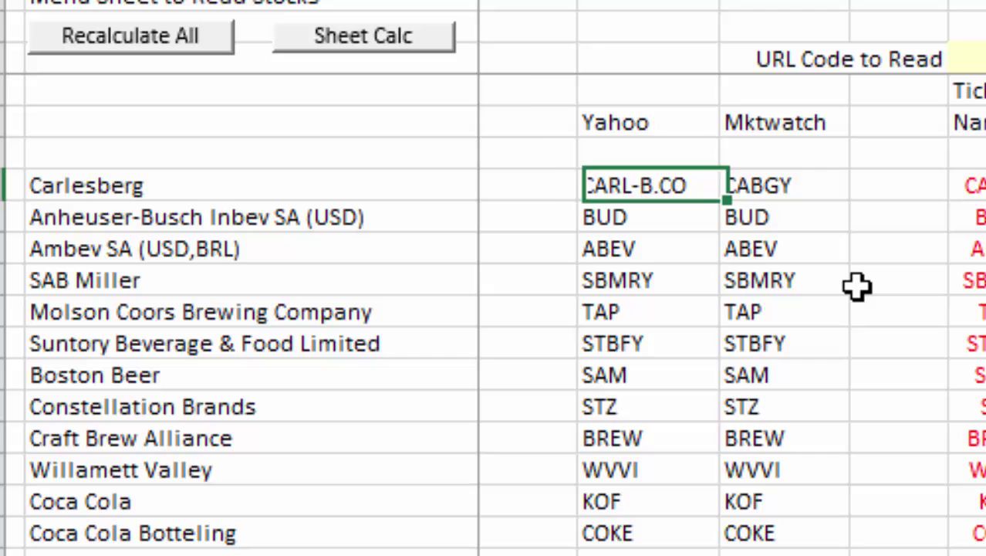
key("Left")
key("Right")
key("Right")
key("Right")
key("Up")
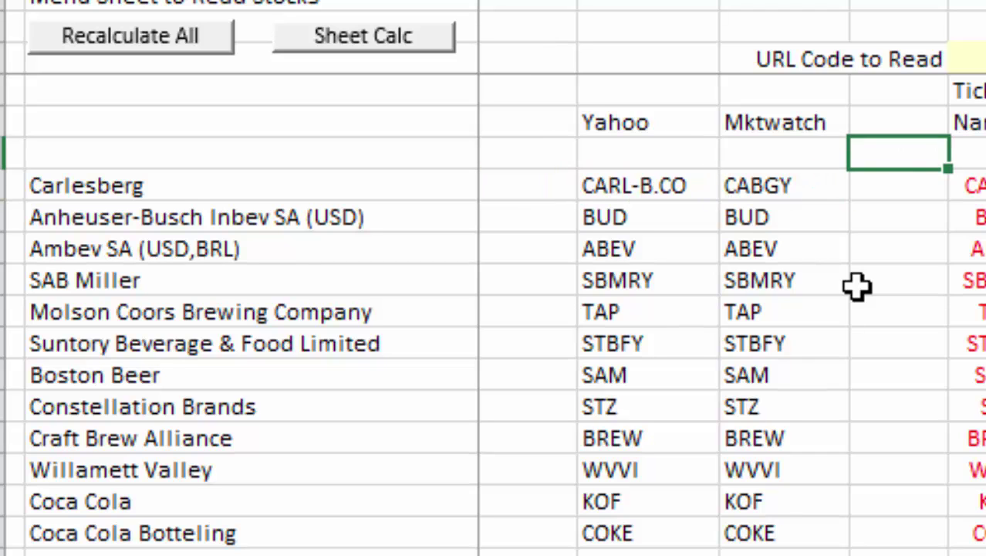
- Check the instruction heading above the ticker definitions, including its warning about inserting or deleting rows
key("Up")
key("Up")
key("Up")
key("Up")
key("Up")
key("Up")
key("Up")
key("Up")
key("Up")
key("Up")
key("Down")
key("Down")
key("Down")
key("Down")
key("Down")
key("Down")
key("Down")
key("Down")
key("Down")
key("Down")
key("Down")
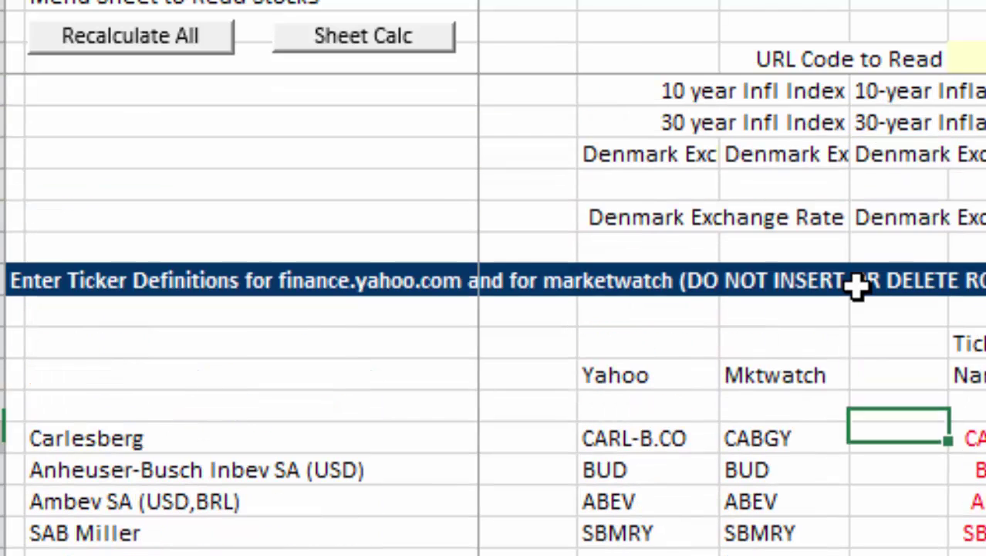
key("Down")
scroll(857, 285, "down", 3)
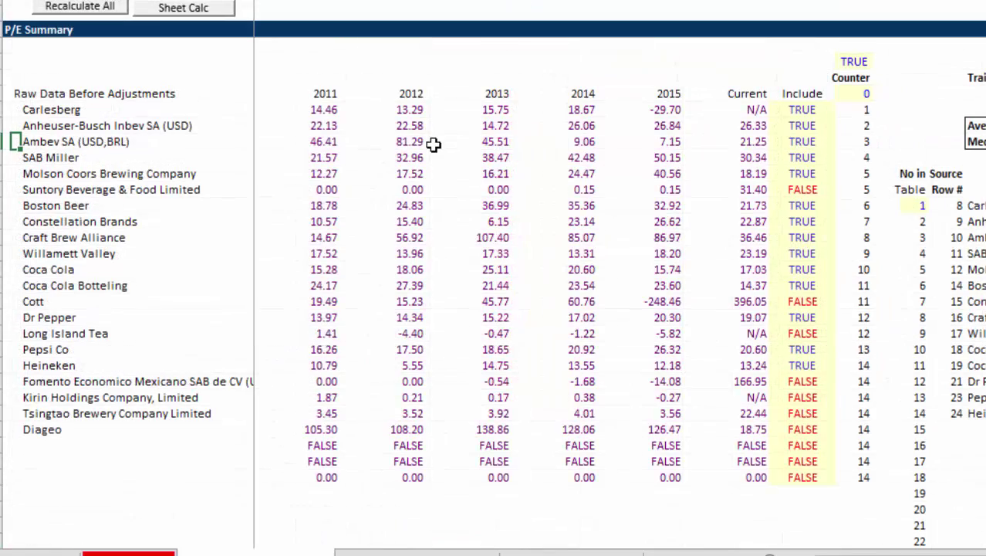
- Go through the company list in the raw data section of the P/E Summary
key("Up")
key("Up")
key("Up")
key("Up")
key("Up")
key("Up")
key("Up")
key("Up")
key("Down")
key("Down")
key("Down")
key("Down")
key("Down")
key("Down")
key("Down")
key("Down")
key("Down")
key("Down")
key("Down")
key("Down")
key("Down")
key("Down")
- Follow the P/E Summary from the raw yearly data across to the Average and Median table
key("Right")
key("Right")
key("Right")
key("Right")
key("Right")
key("Right")
key("Right")
key("Right")
key("Right")
key("Right")
key("Right")
key("Right")
key("Right")
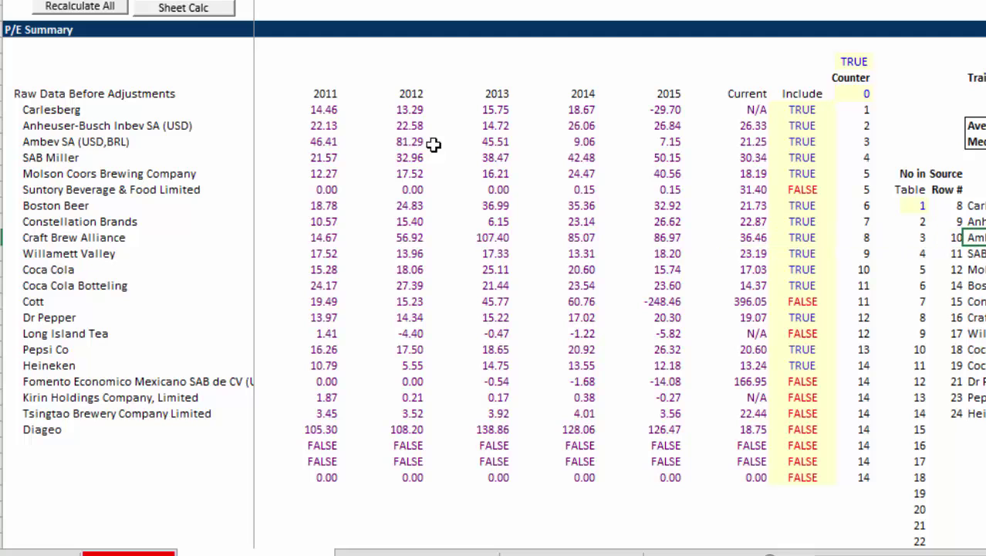
key("Right")
key("Right")
key("Right")
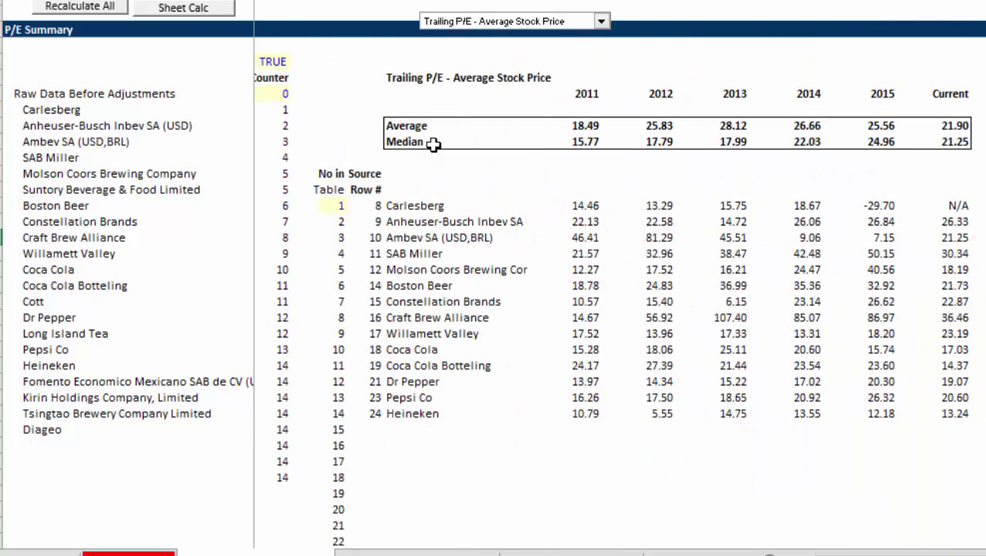
- Return to the raw data's company names and go back up to the P/E Summary heading
key("Left")
key("Left")
key("Left")
key("Left")
key("Left")
key("Left")
key("Left")
key("Left")
key("Left")
key("Left")
key("Left")
key("Left")
key("Left")
key("Left")
key("Left")
key("Left")
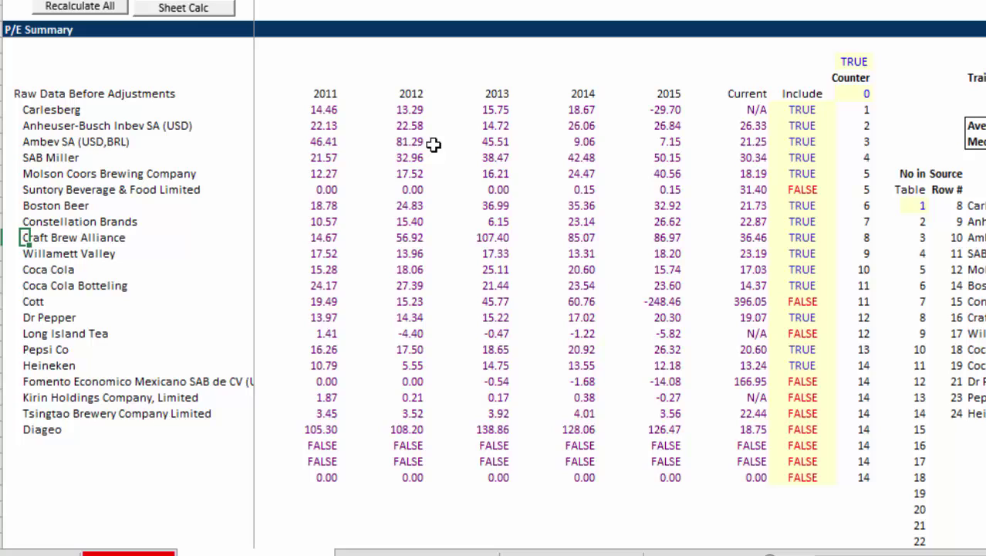
key("Right")
key("Right")
key("Right")
key("Up")
key("Up")
key("Left")
key("Left")
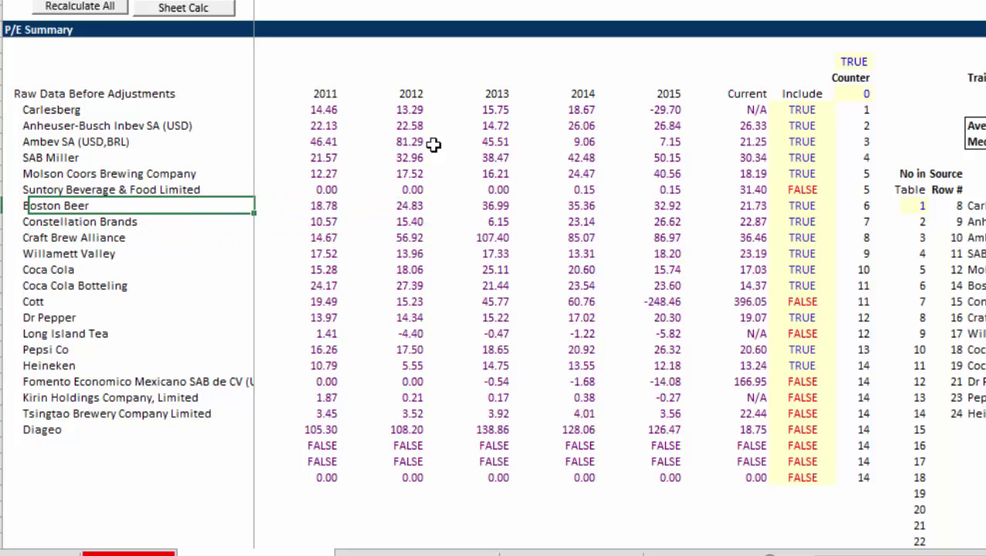
key("Up")
key("Up")
key("Up")
key("Up")
key("Up")
key("Up")
key("Up")
key("Up")
key("Up")
key("Up")
key("Up")
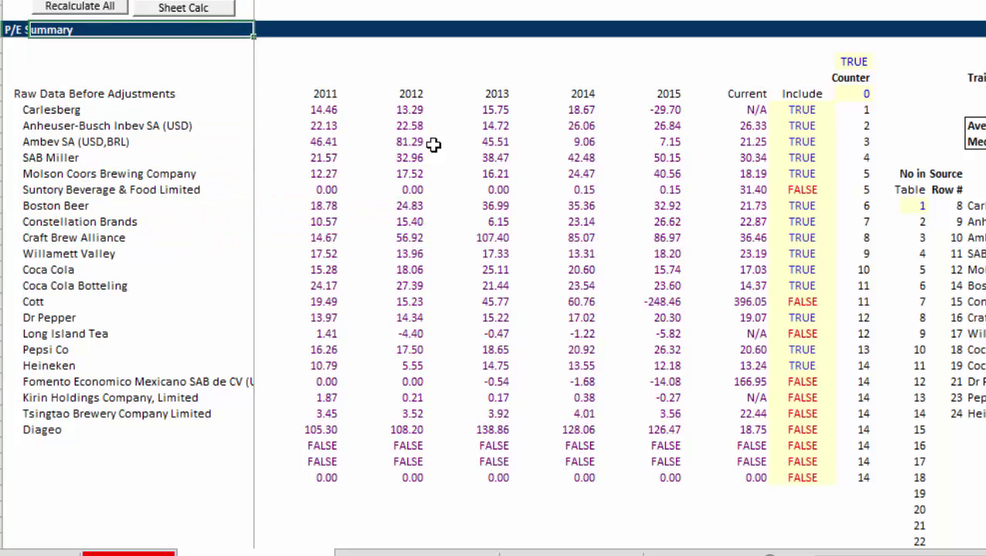
- Examine Carlesberg's raw P/E values year by year from 2011 onwards
key("Down")
key("Down")
key("Down")
key("Down")
key("Down")
key("Right")
key("Right")
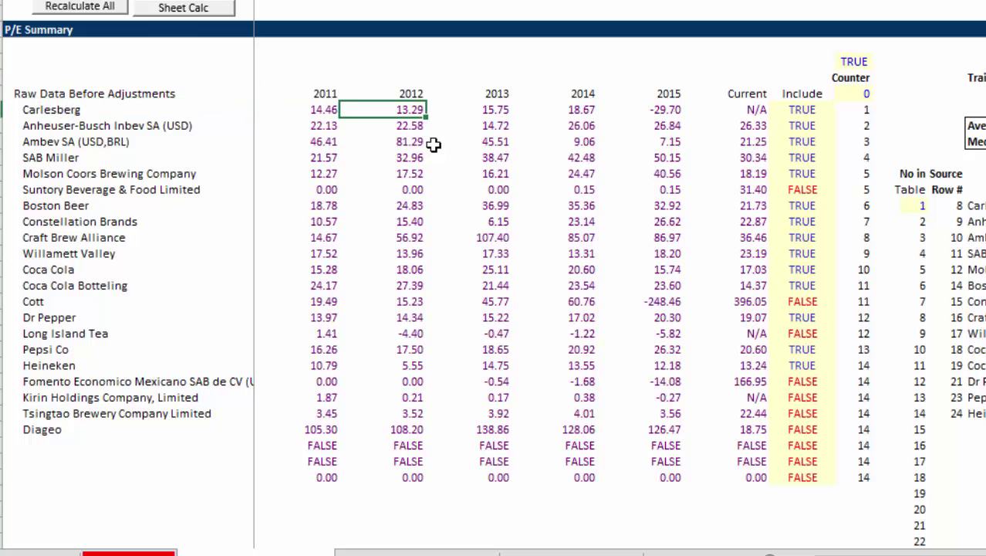
key("Left")
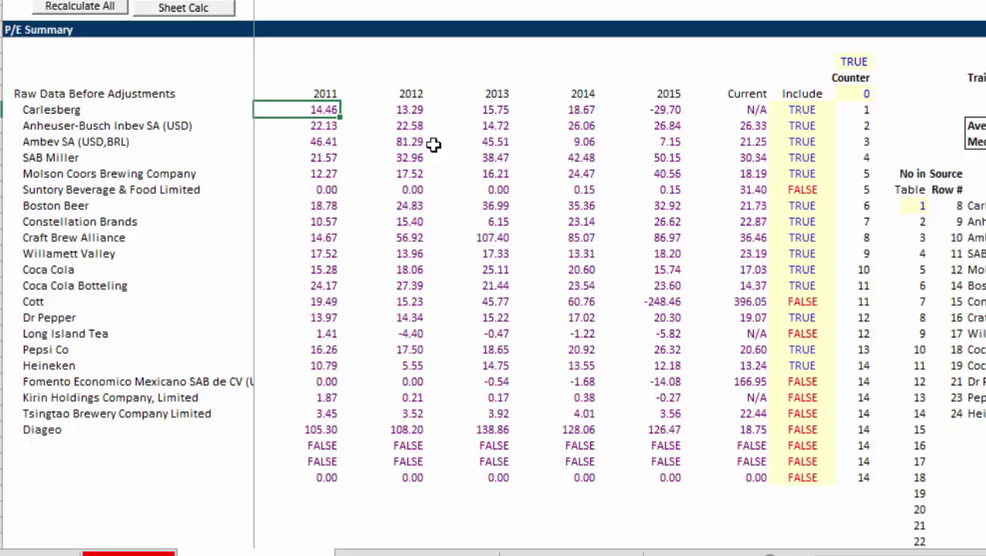
key("Right")
key("Right")
key("Right")
key("Right")
key("Right")
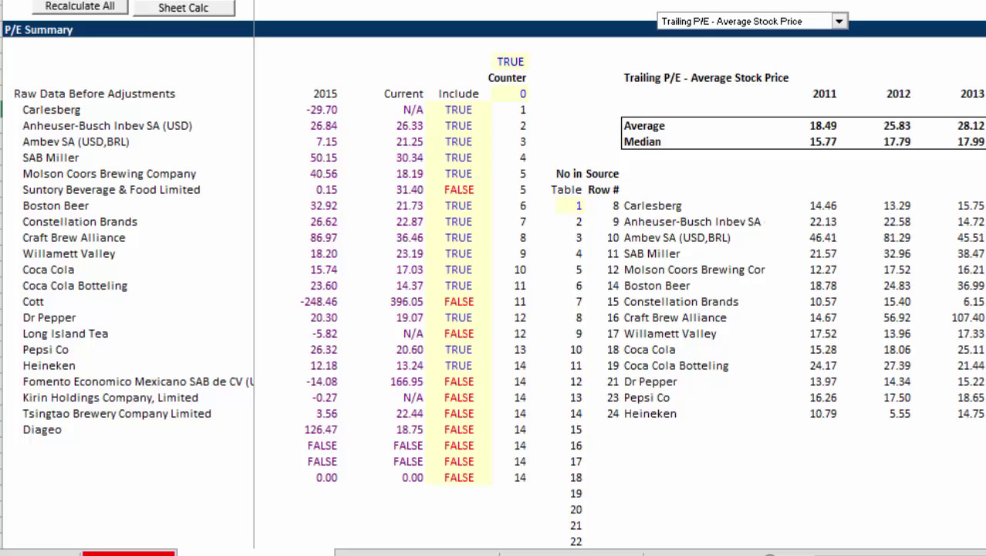
- Switch the summary measure to EPS - Basic, followed by Market Capitalisation
left_click(839, 22)
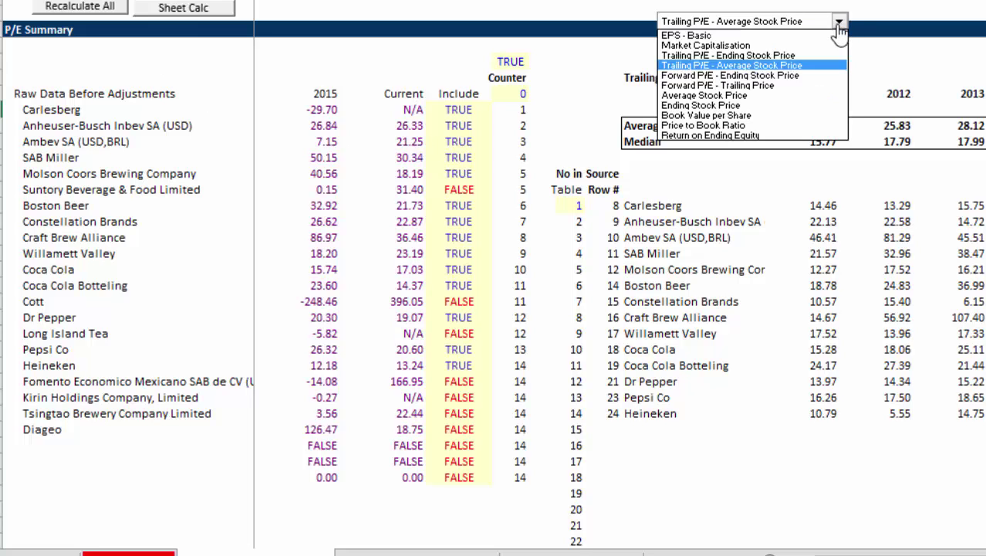
left_click(839, 32)
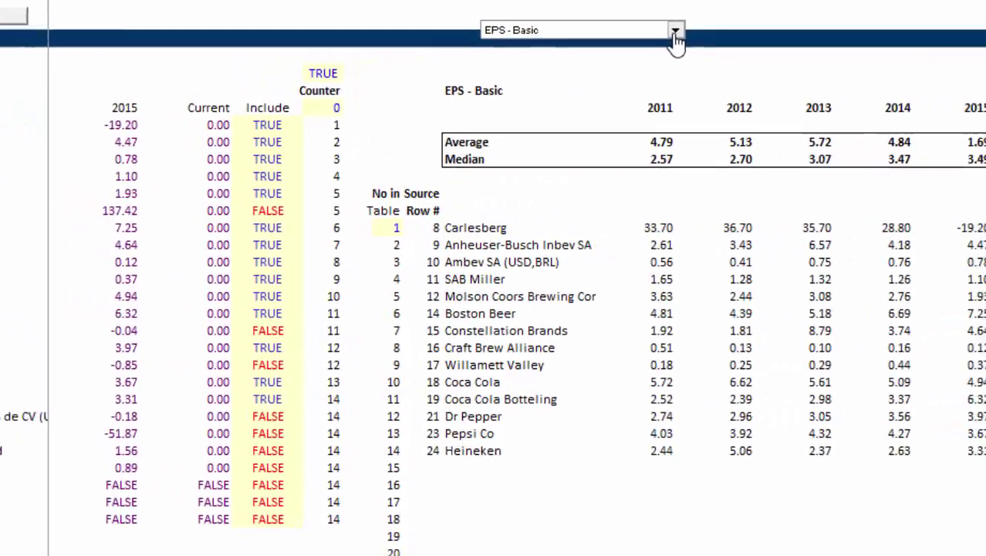
left_click(500, 44)
key("Down")
key("Return")
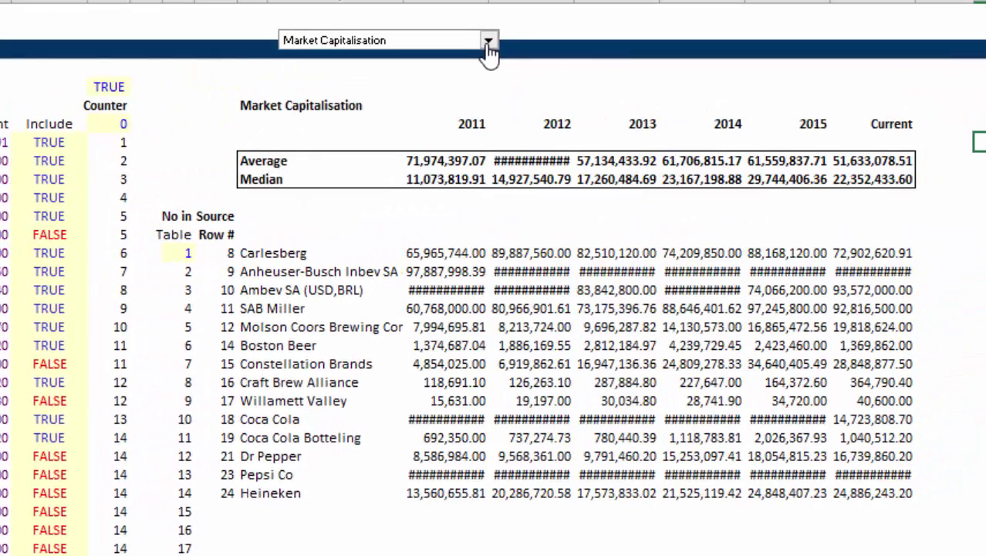
- Show the summary for Trailing P/E - Ending Stock Price, followed by Trailing P/E - Average Stock Price
left_click(489, 44)
key("Down")
key("Return")
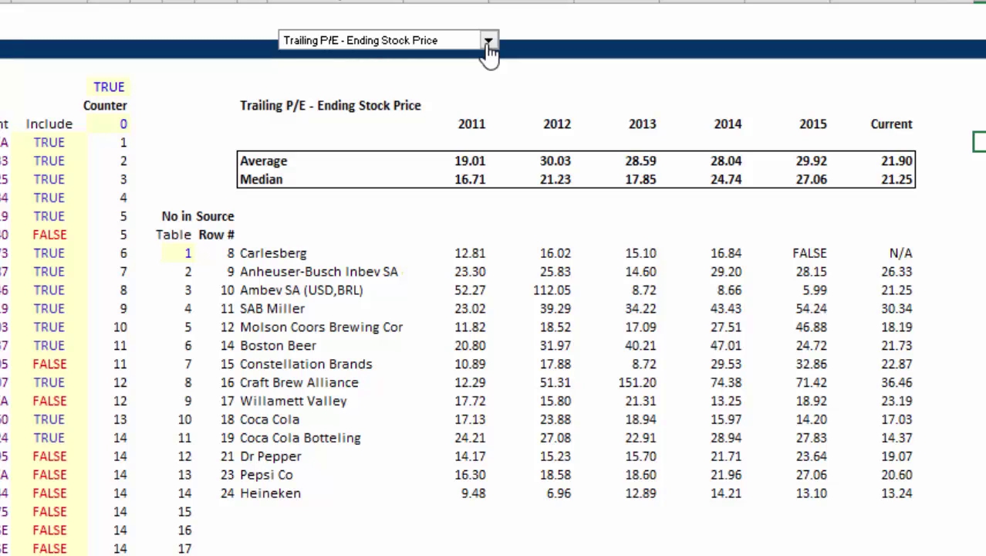
left_click(489, 44)
key("Down")
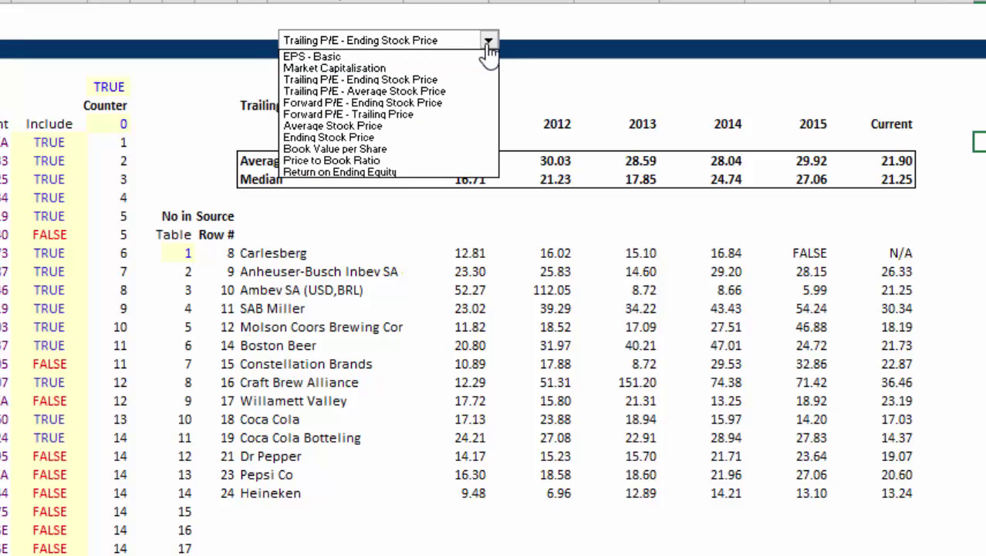
key("Return")
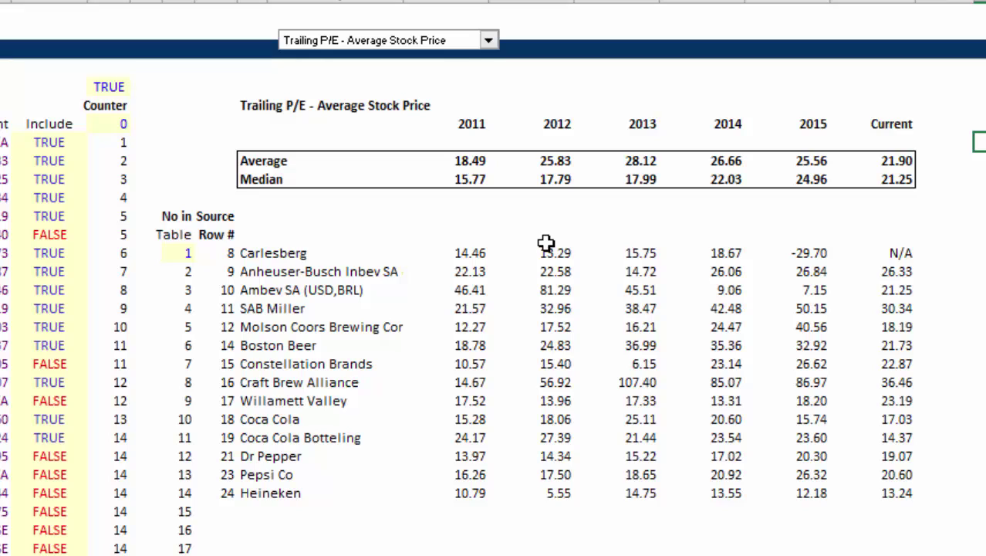
- Compare the yearly trailing P/E ratios of Ambev and Anheuser-Busch Inbev in the summary table
left_click(449, 288)
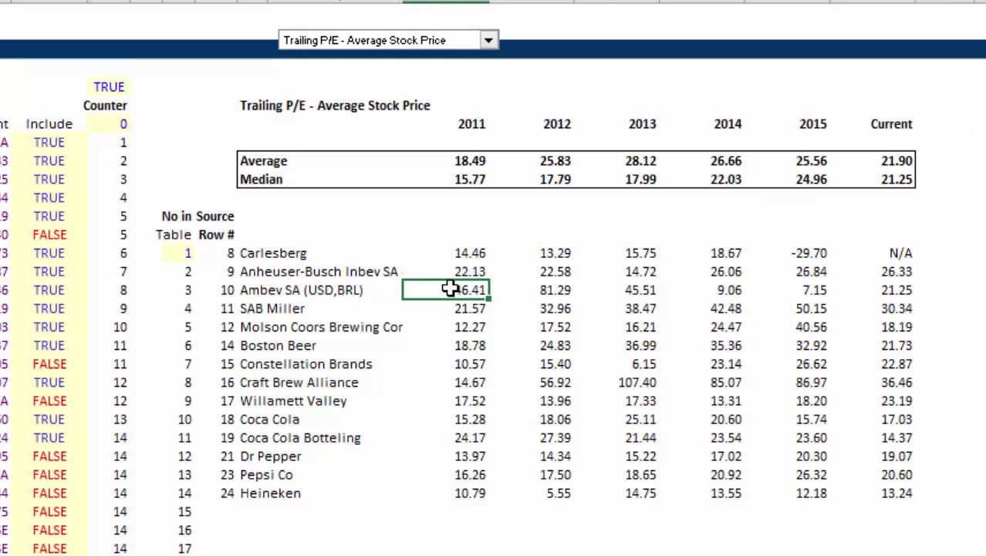
key("Right")
key("Right")
key("Right")
key("Right")
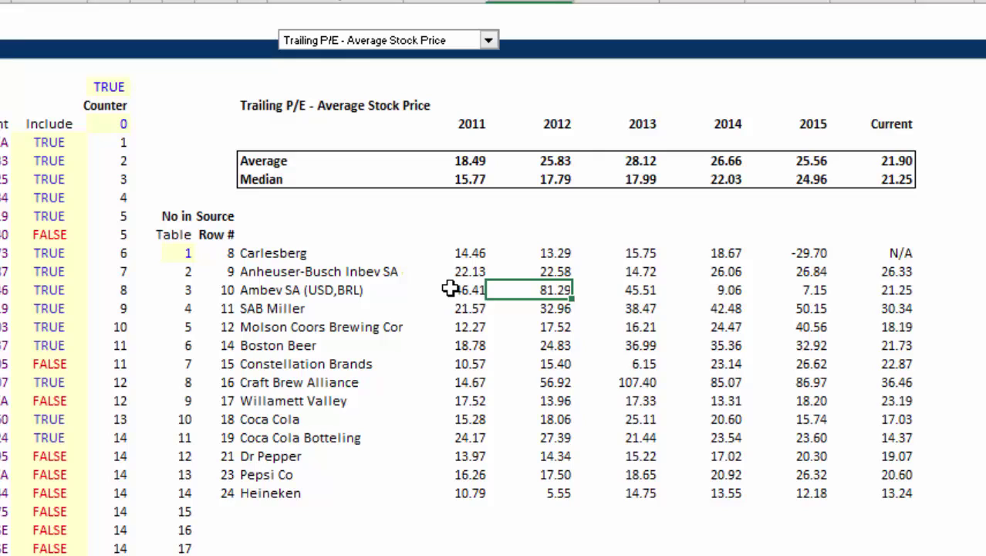
key("Up")
key("Left")
key("Left")
key("Left")
key("Left")
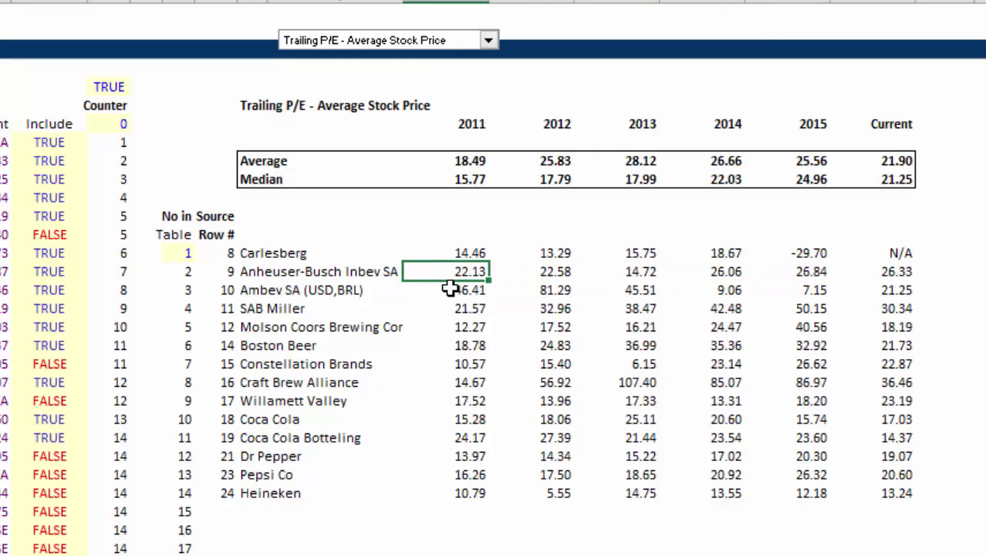
- Switch the summary measure to Forward P/E - Ending Stock Price
left_click(489, 41)
key("Down")
key("Return")
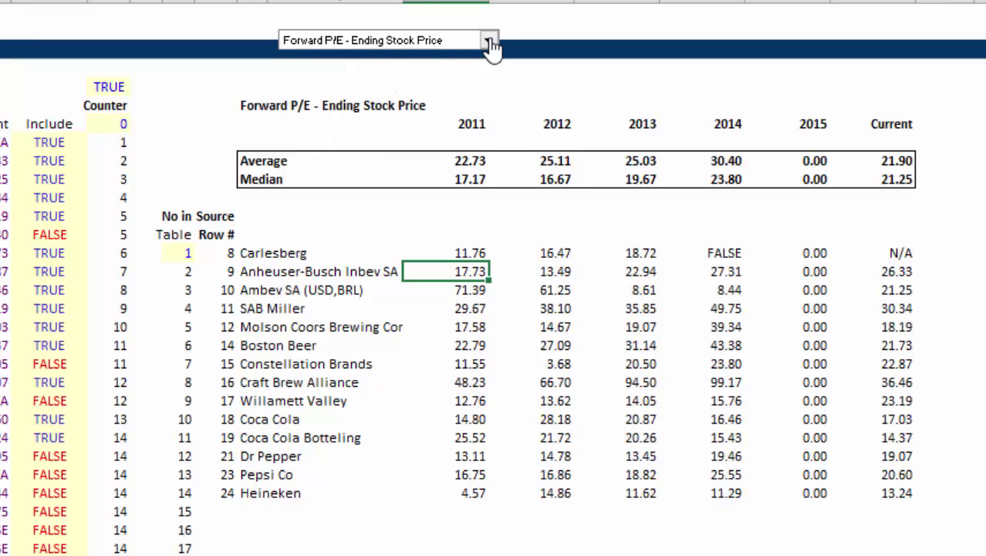
- Set the summary measure to Trailing P/E - Ending Stock Price
left_click(489, 41)
key("Up")
key("Up")
key("Down")
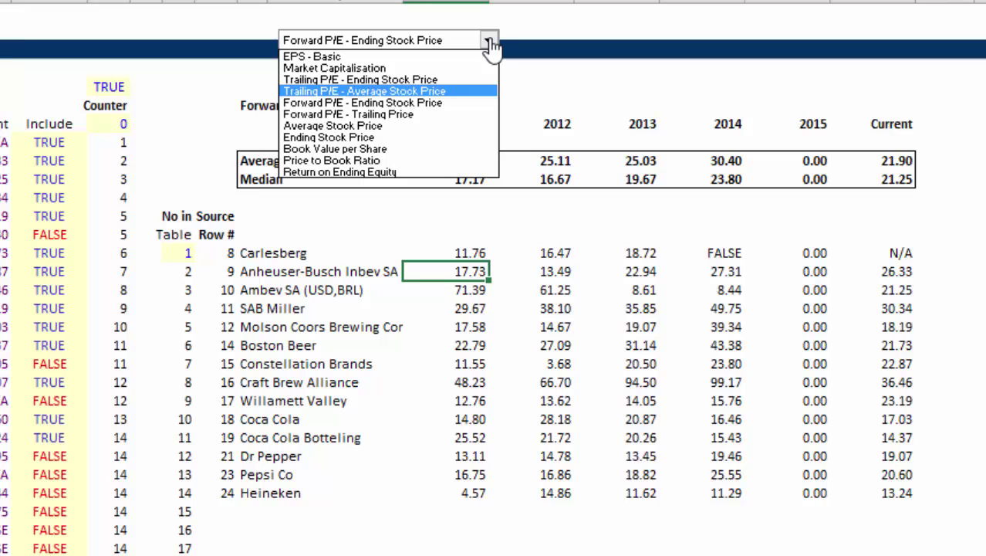
key("Up")
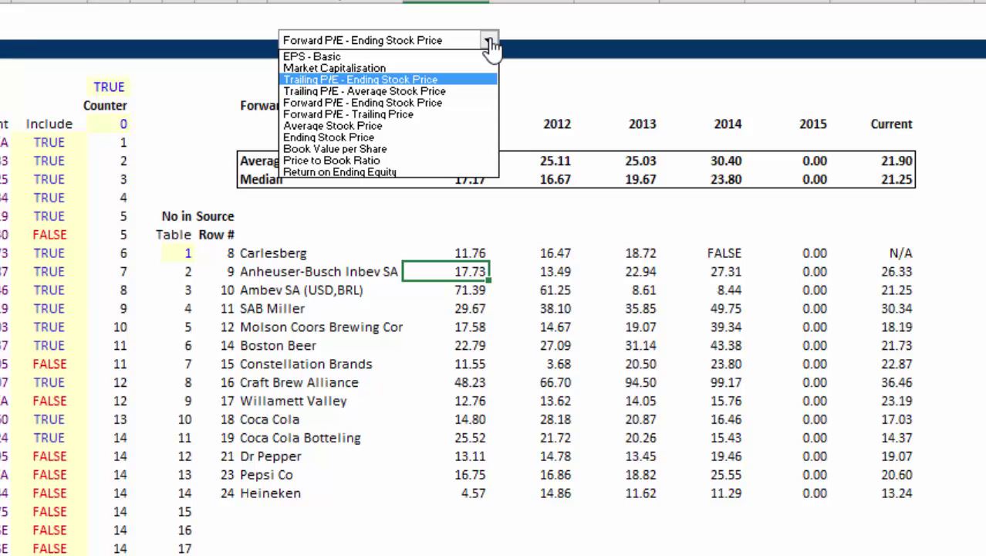
key("Return")
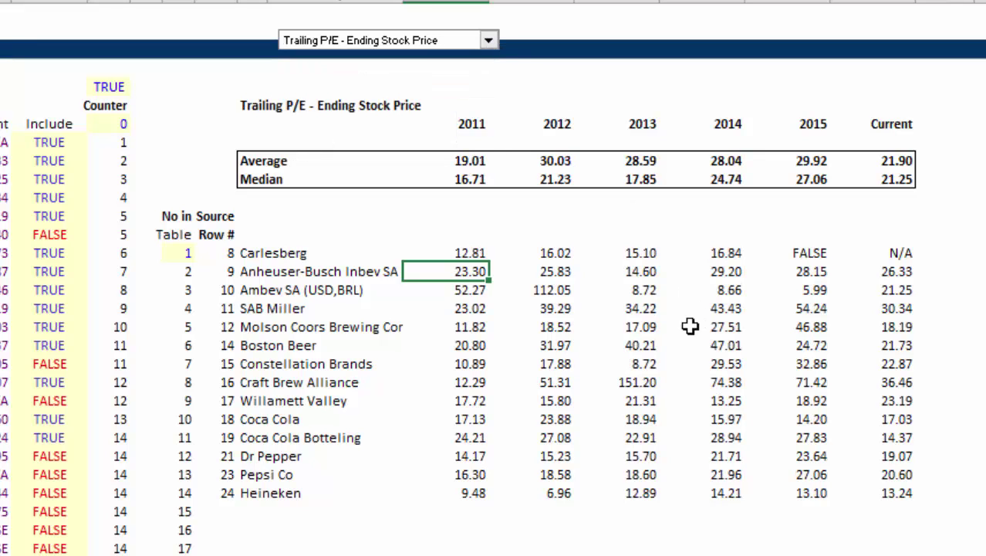
- Examine SAB Miller's trailing P/E ratios from 2011 to Current in the summary table
key("Down")
key("Down")
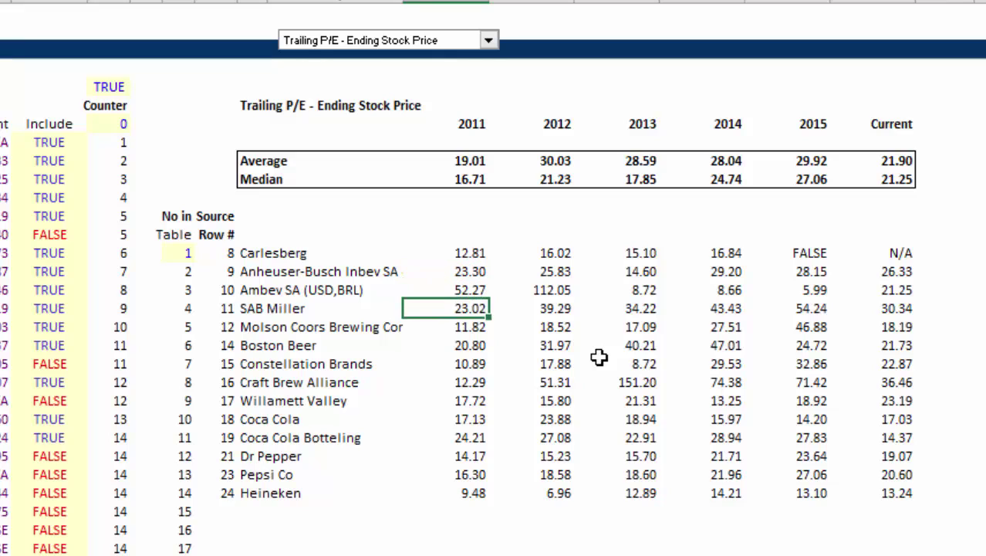
key("Right")
key("Right")
key("Right")
key("Right")
key("Left")
key("Left")
key("Left")
key("Right")
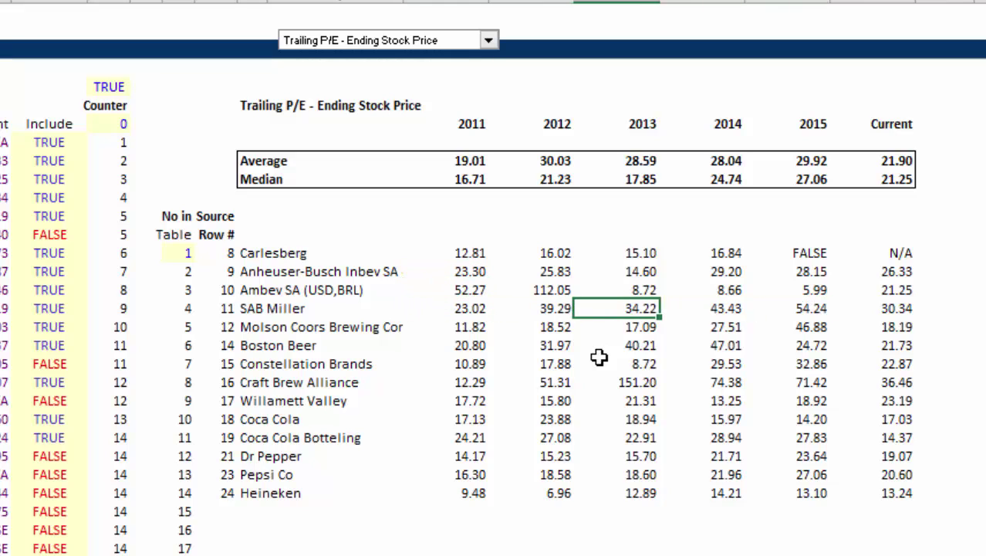
key("Right")
key("Right")
key("Left")
- Examine Molson Coors Brewing's trailing P/E ratios across all years and the Current column
key("Down")
key("Down")
key("Left")
key("Left")
key("Left")
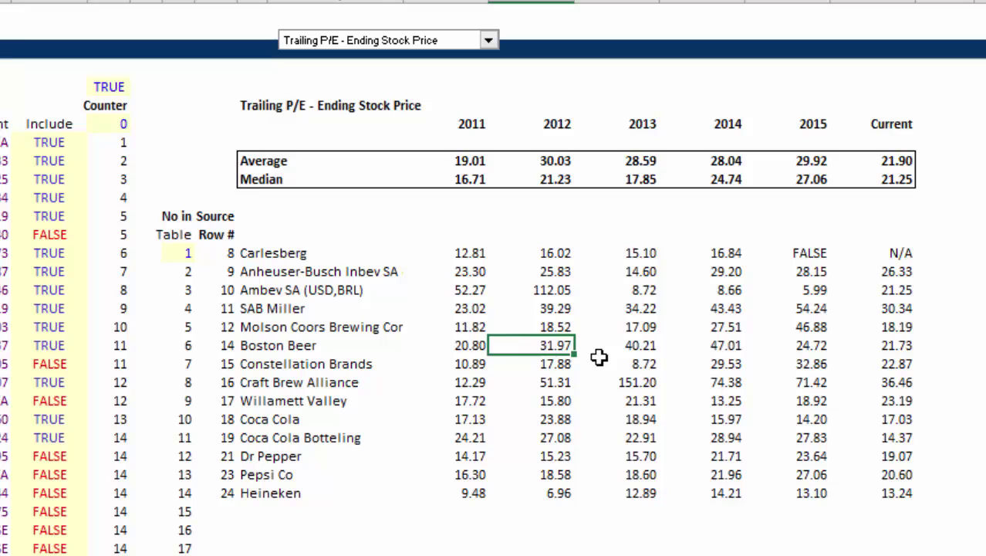
key("Up")
key("Right")
key("Right")
key("Right")
key("Right")
key("Right")
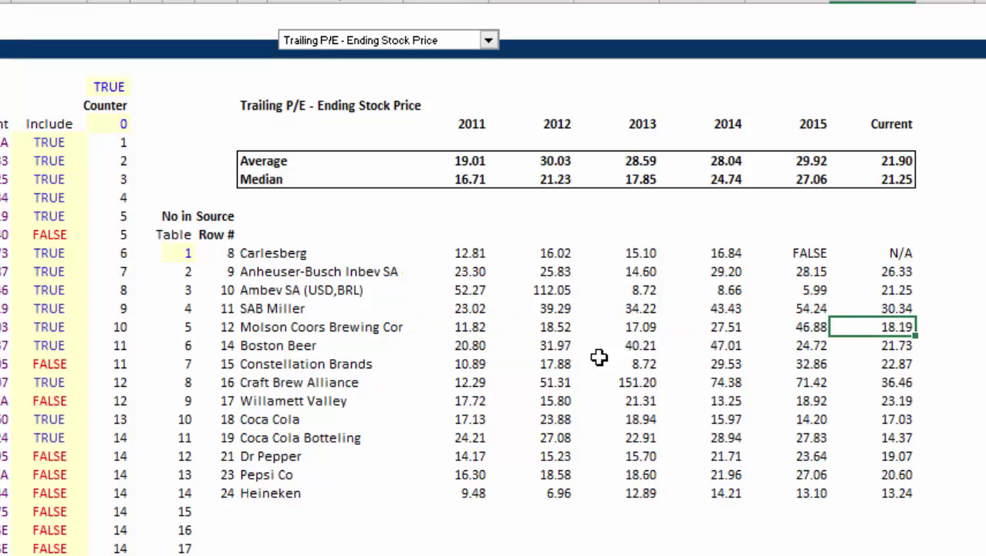
key("Left")
key("Left")
key("Left")
key("Left")
key("Right")
key("Left")
key("Left")
key("Left")
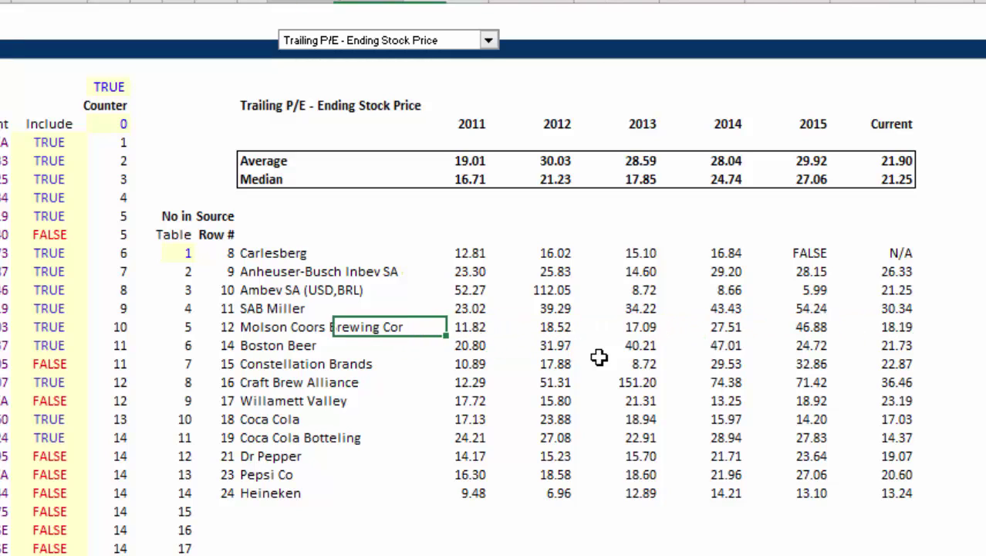
key("Left")
key("Right")
key("Right")
key("Right")
- Review the trailing P/E ratios of Boston Beer and Craft Brew Alliance up to the Current column
key("Down")
key("Left")
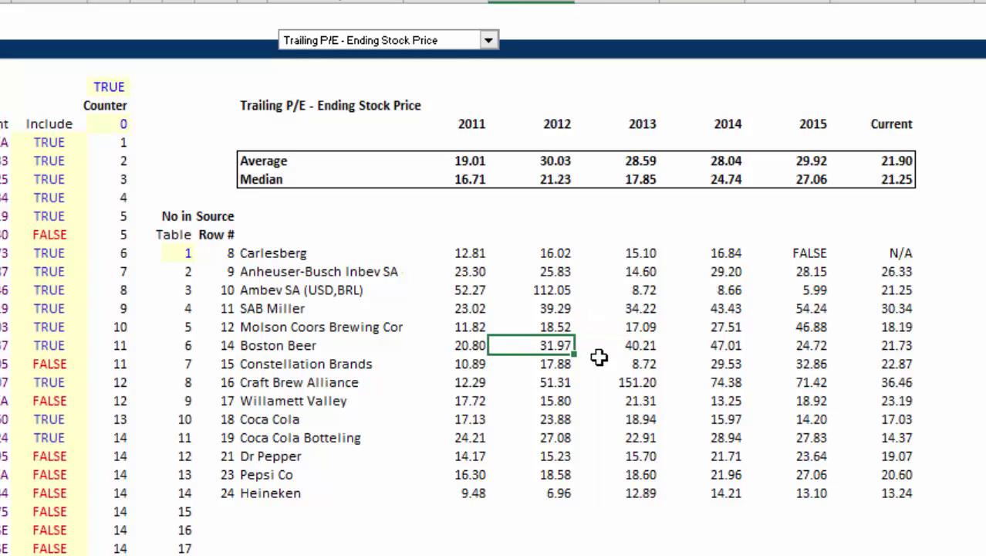
key("Left")
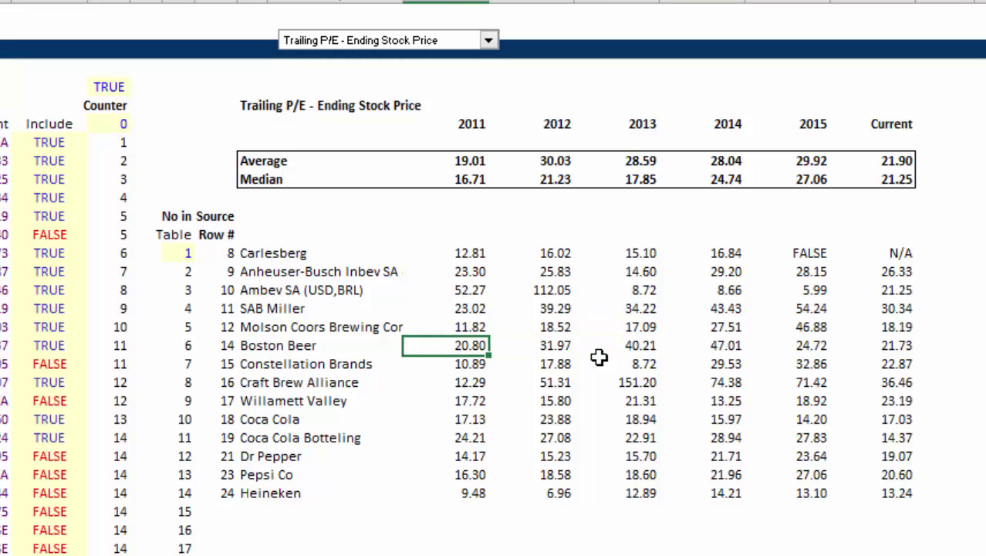
key("Down")
key("Down")
key("Right")
key("Right")
key("Right")
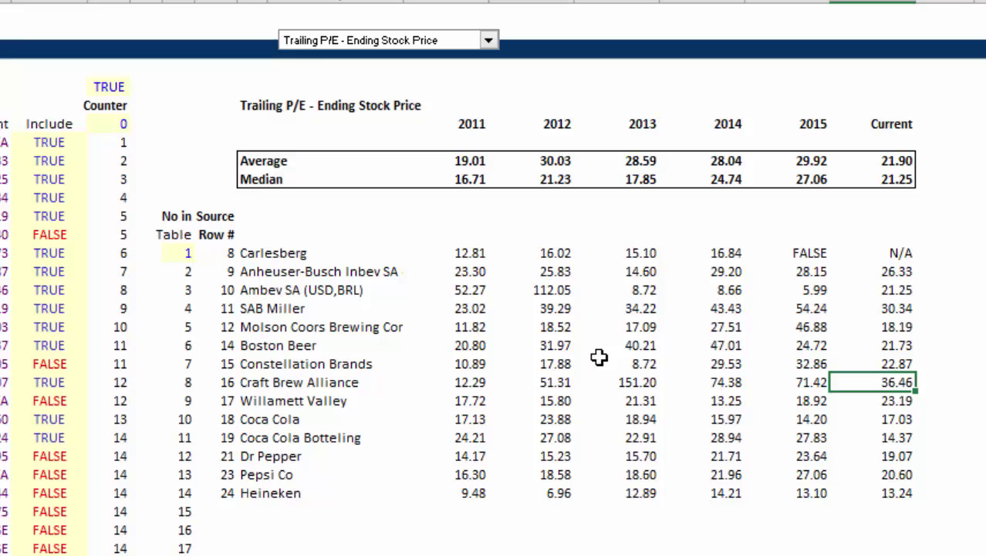
- Examine Coca Cola's trailing P/E ratios across the years in the summary table
key("Down")
key("Down")
key("Left")
key("Left")
key("Left")
key("Left")
key("Left")
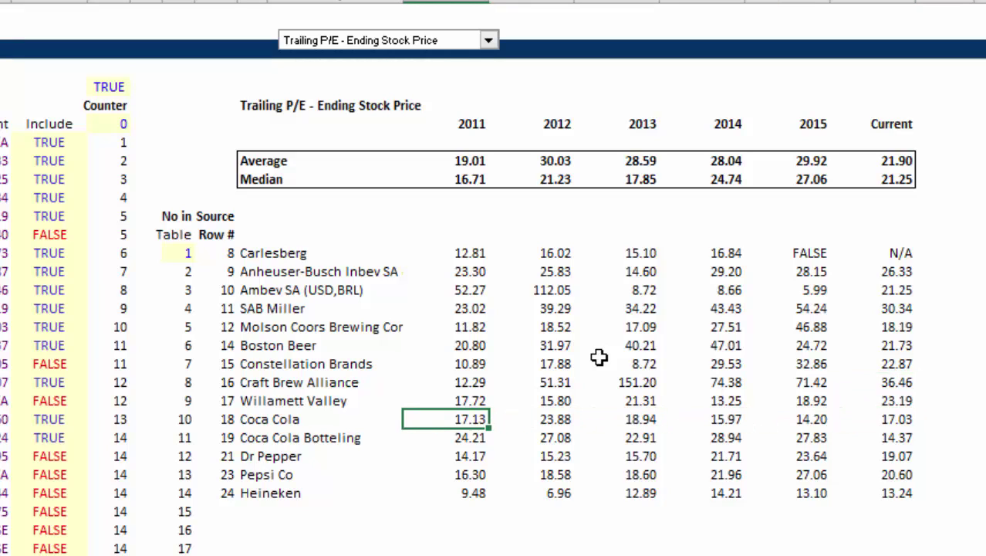
key("Right")
key("Right")
key("Right")
key("Right")
key("Right")
key("Left")
key("Left")
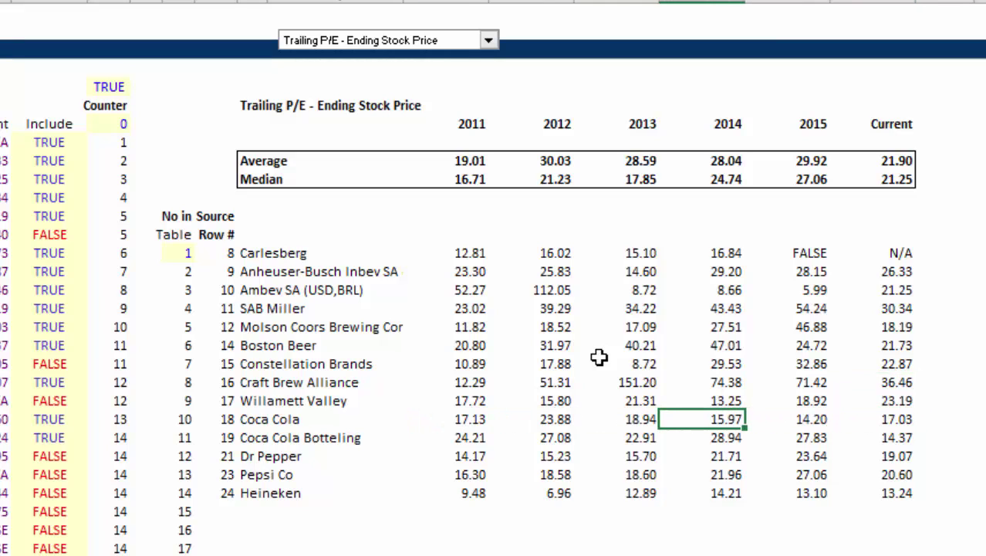
key("Left")
key("Left")
key("Left")
- Examine Coca Cola Botteling's trailing P/E ratios across the years for comparison with Coca Cola
key("Down")
key("Right")
key("Right")
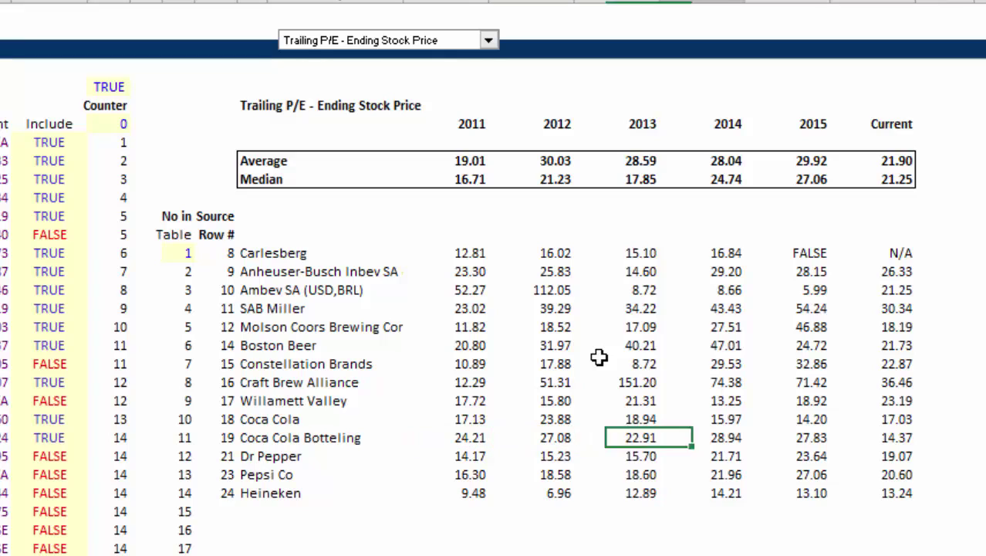
key("Right")
key("Right")
key("Right")
key("Left")
key("Left")
key("Left")
key("Left")
key("Left")
key("Left")
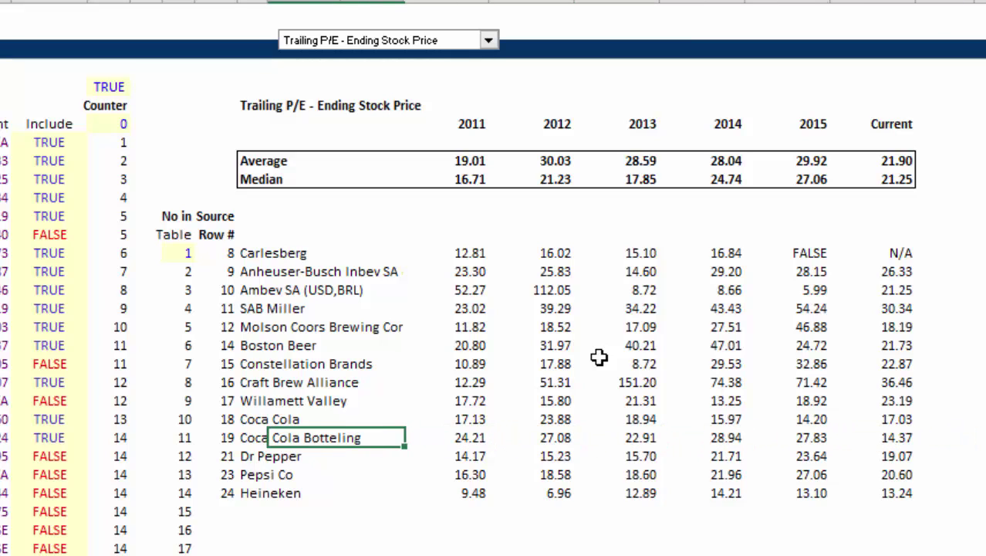
key("Left")
key("Right")
key("Right")
key("Right")
key("Right")
key("Right")
key("Right")
key("Left")
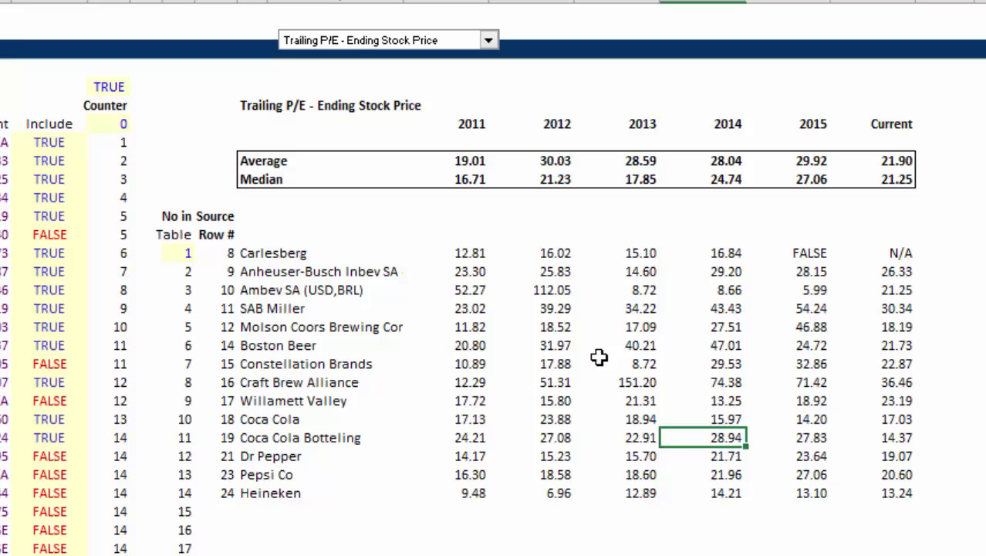
- Check the trailing P/E ratios in the last company rows down to Heineken
key("Up")
key("Down")
key("Down")
key("Down")
key("Down")
key("Left")
key("Left")
key("Left")
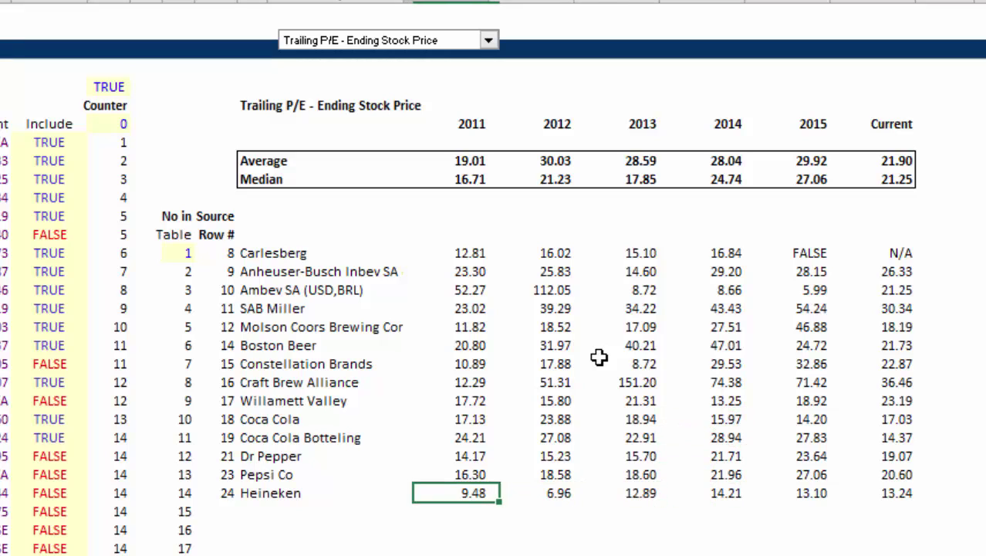
key("Right")
- Return to the first company row and examine Carlesberg's trailing P/E entries from 2011 to Current
key("Up")
key("Up")
key("Up")
key("Up")
key("Up")
key("Up")
key("Up")
key("Up")
key("Up")
key("Up")
key("Up")
key("Up")
key("Left")
key("Up")
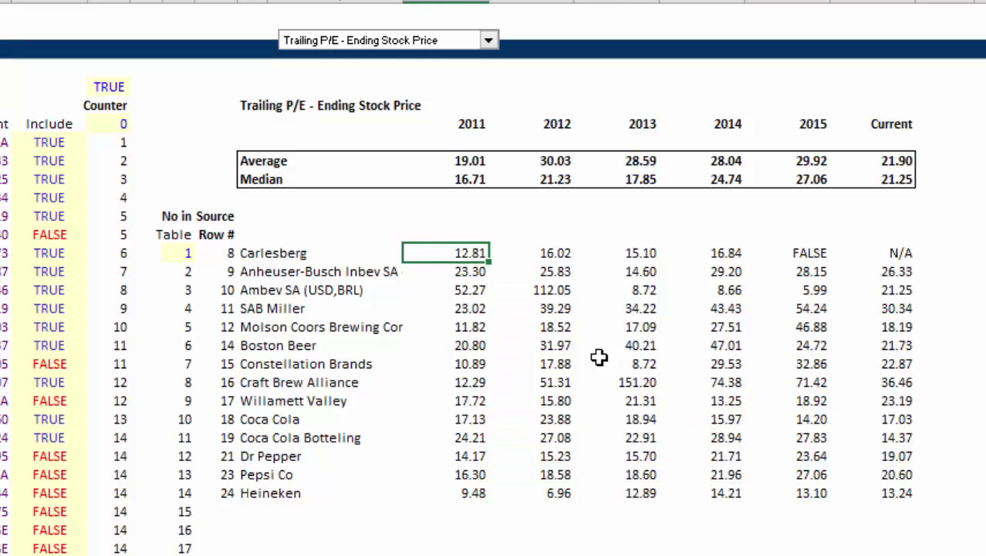
key("Right")
key("Right")
key("Right")
key("Right")
key("Right")
key("Left")
key("Left")
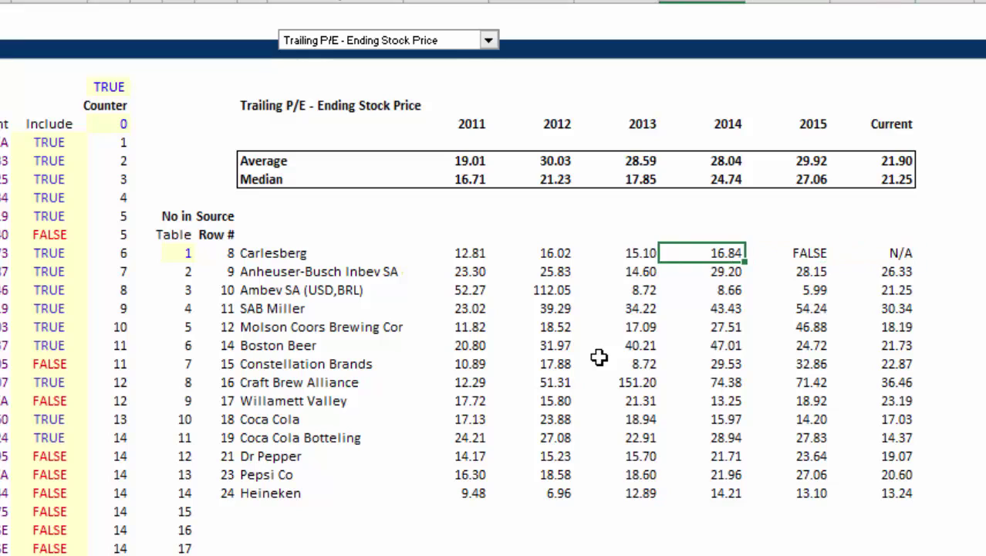
key("Left")
key("Left")
key("Right")
key("Right")
key("Right")
key("Right")
key("Left")
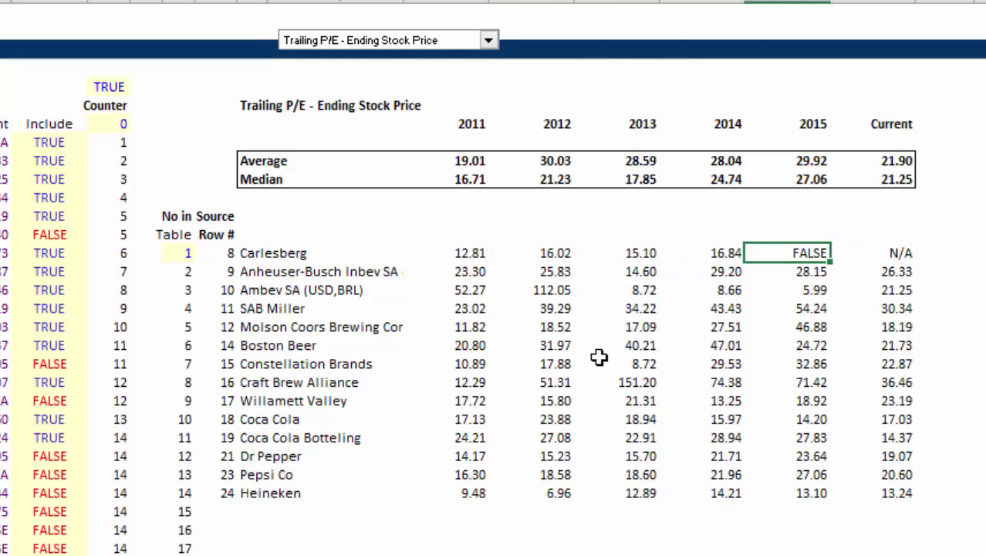
- Switch the summary measure to Return on Ending Equity
left_click(488, 40)
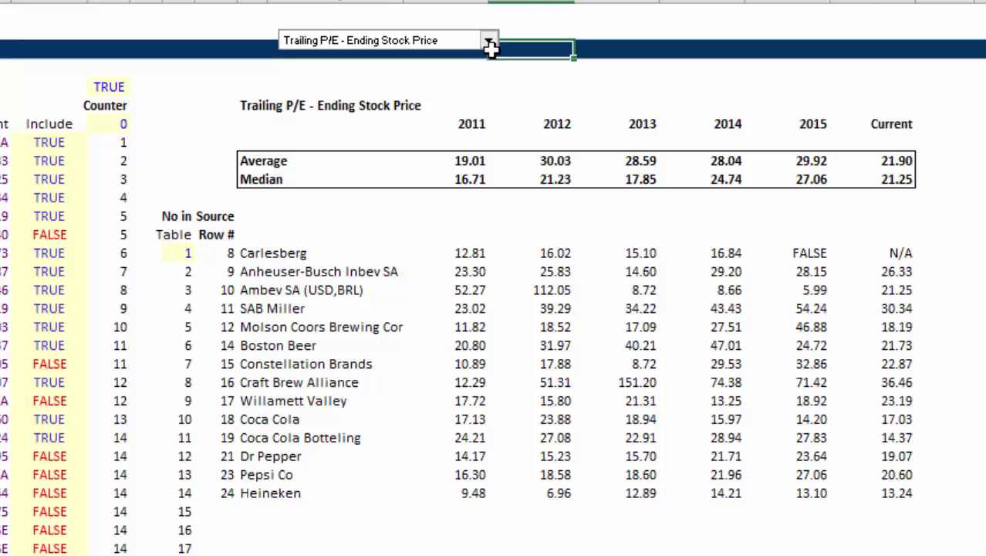
left_click(489, 41)
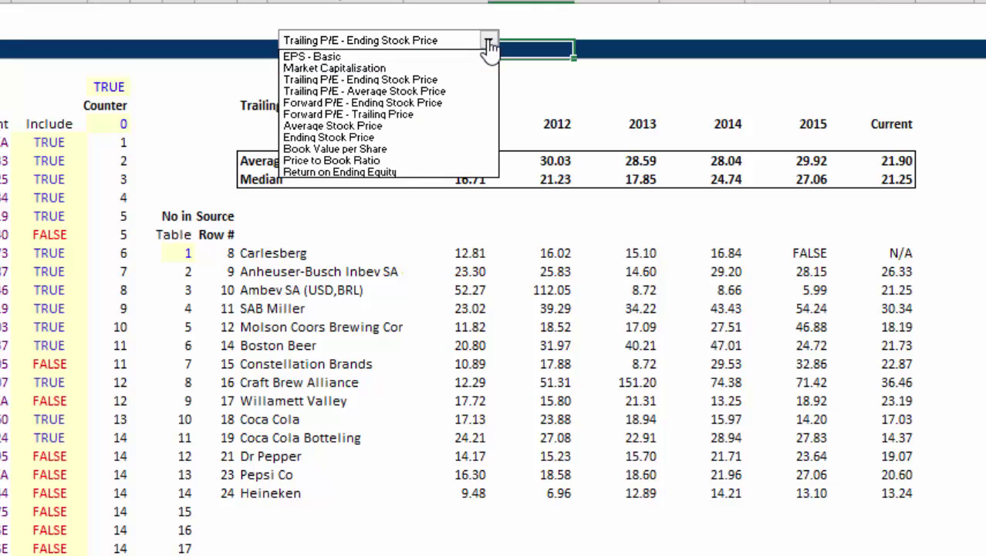
key("Down")
key("Down")
key("Down")
key("Down")
key("Down")
key("Down")
key("Down")
key("Down")
key("Return")
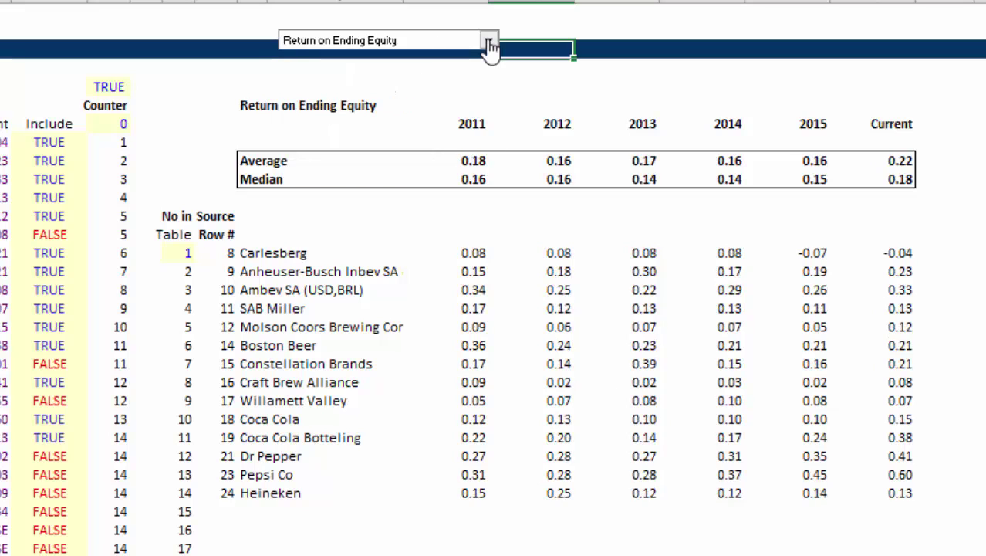
- Try formatting the companies' Return on Ending Equity figures as percentages with two decimals, and undo the formatting
left_click(487, 249)
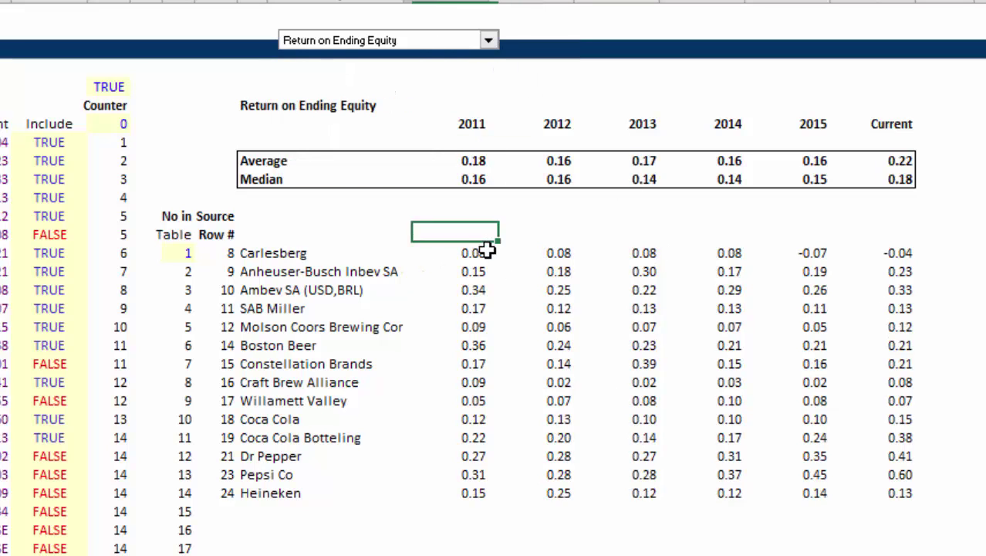
key("ctrl+shift+Right")
key("ctrl+shift+Down")
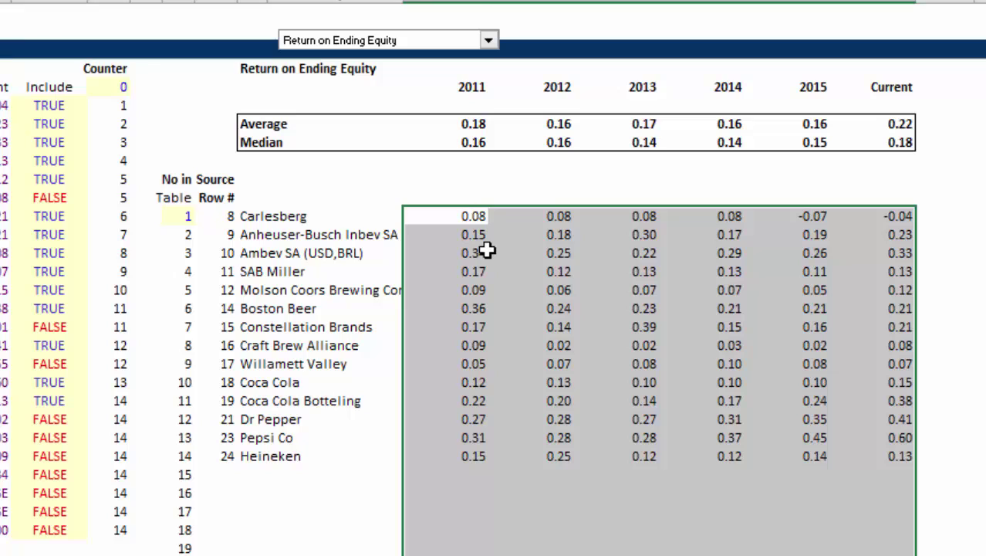
key("ctrl+shift+5")
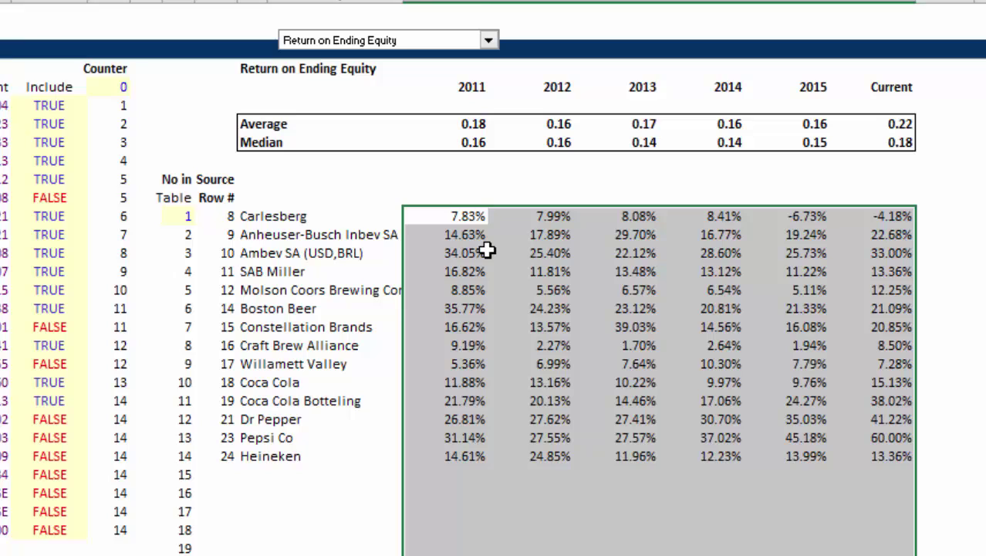
key("ctrl+z")
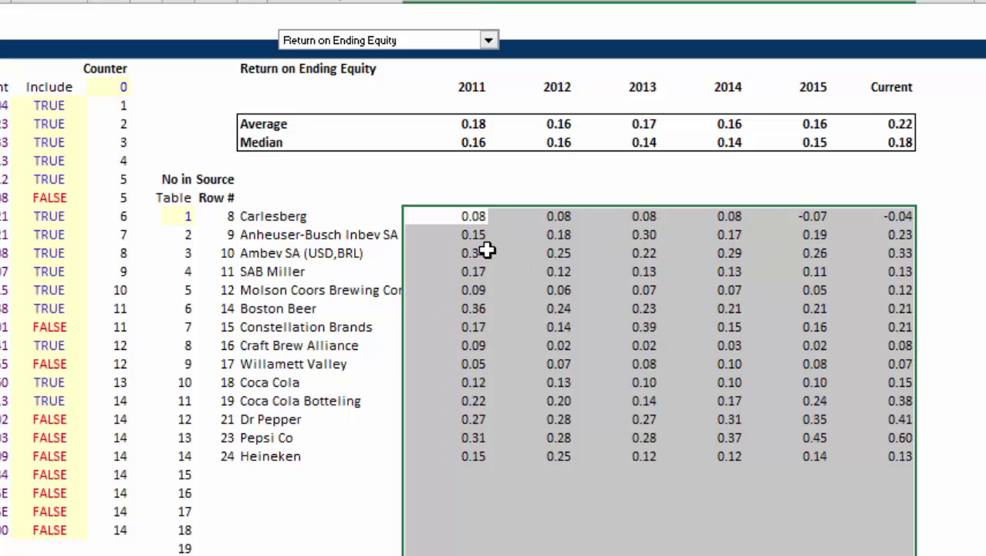
key("Up")
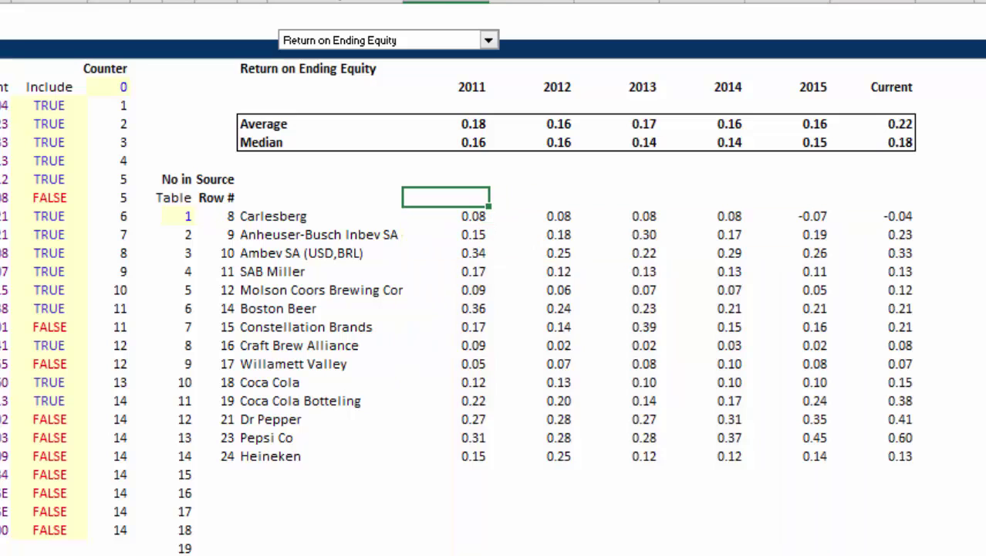
- On the EBITDA Trend Analysis sheet, move the upper measure selector above the EBITDA summary table
key("ctrl+Page_Up")
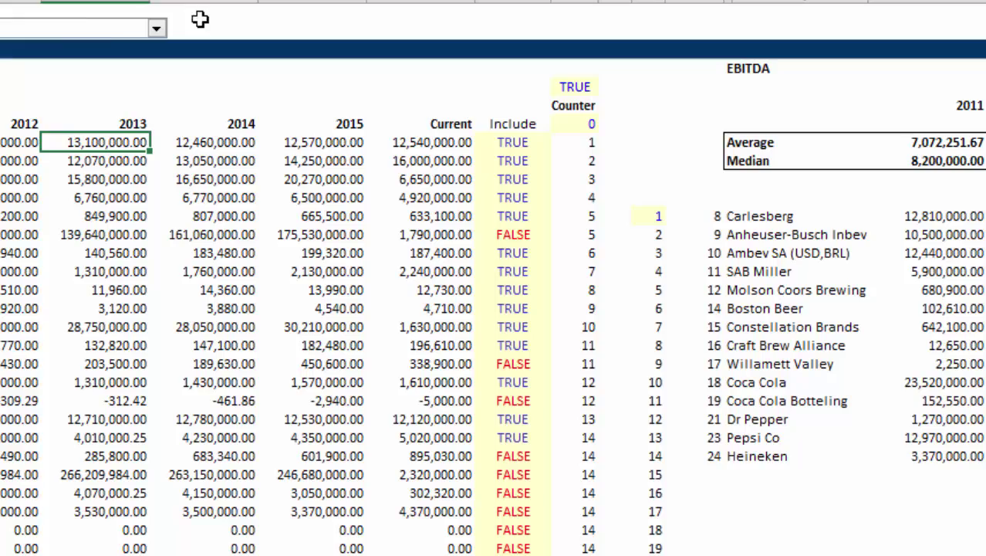
left_click(84, 29, "ctrl")
right_click(85, 30)
key("Escape")
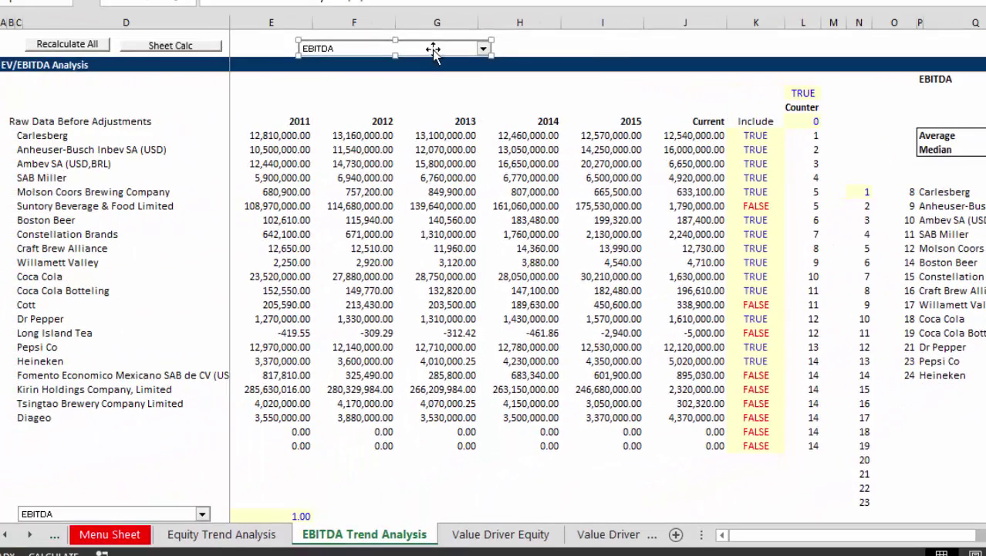
left_click_drag(433, 50, 968, 44)
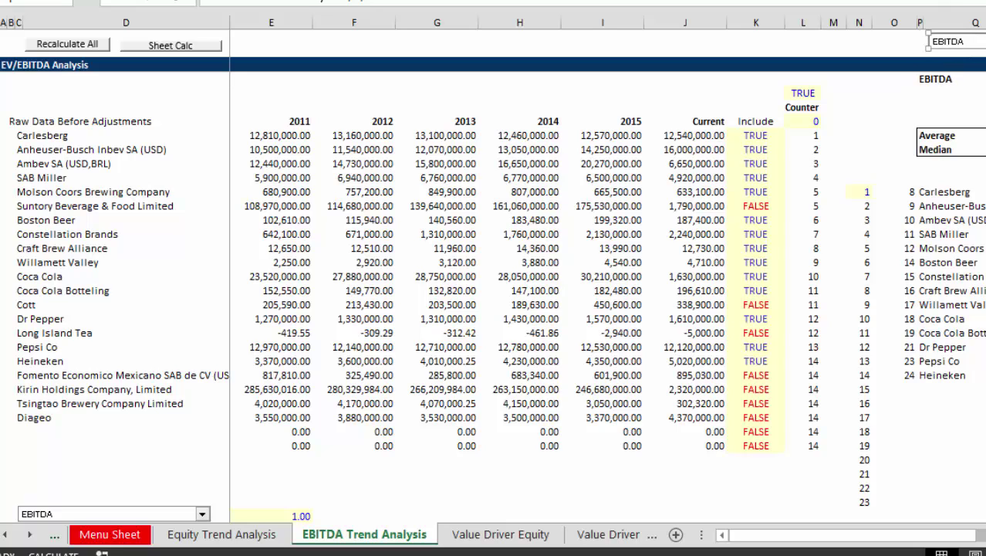
- Review the raw EBITDA data and follow Carlesberg's row across to its Include flag and Counter
left_click(751, 247)
key("Left")
key("Left")
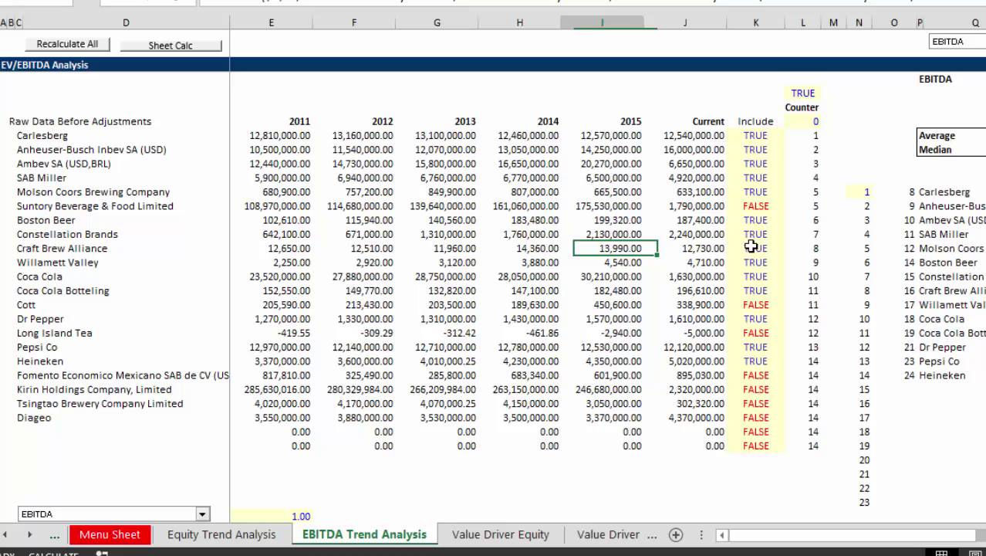
key("Up")
key("Up")
key("Up")
key("Up")
key("Up")
key("Up")
key("Up")
key("Up")
key("Left")
key("Right")
key("Right")
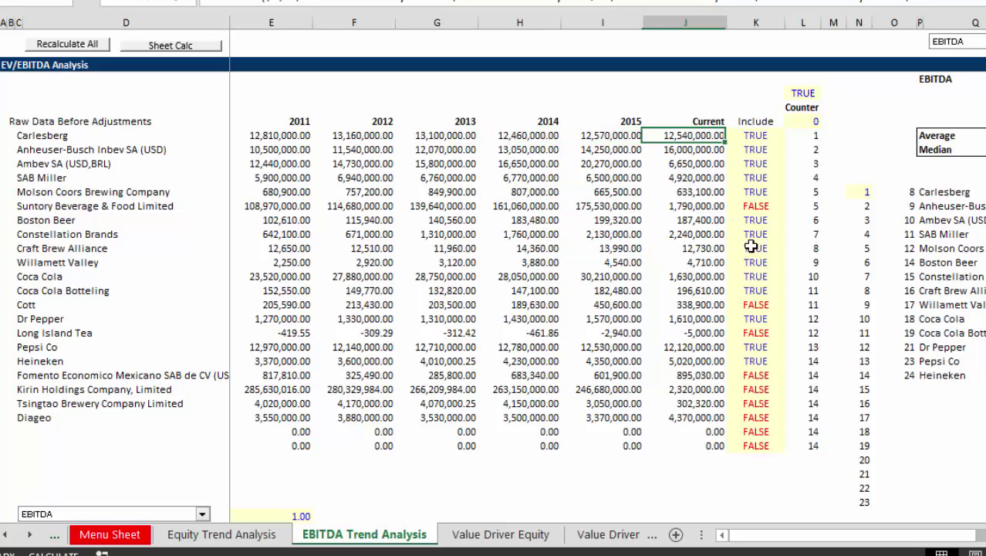
key("Right")
key("Right")
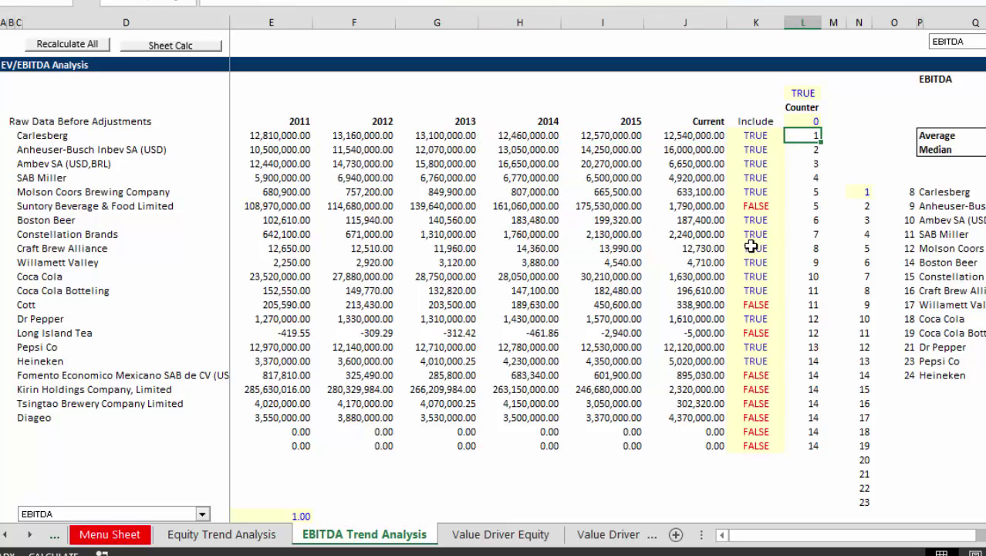
- Examine the Counter values down to Molson Coors Brewing Company and compare them with the adjacent numbered list starting at 1
key("Down")
key("Down")
key("Down")
key("Down")
key("Down")
key("Down")
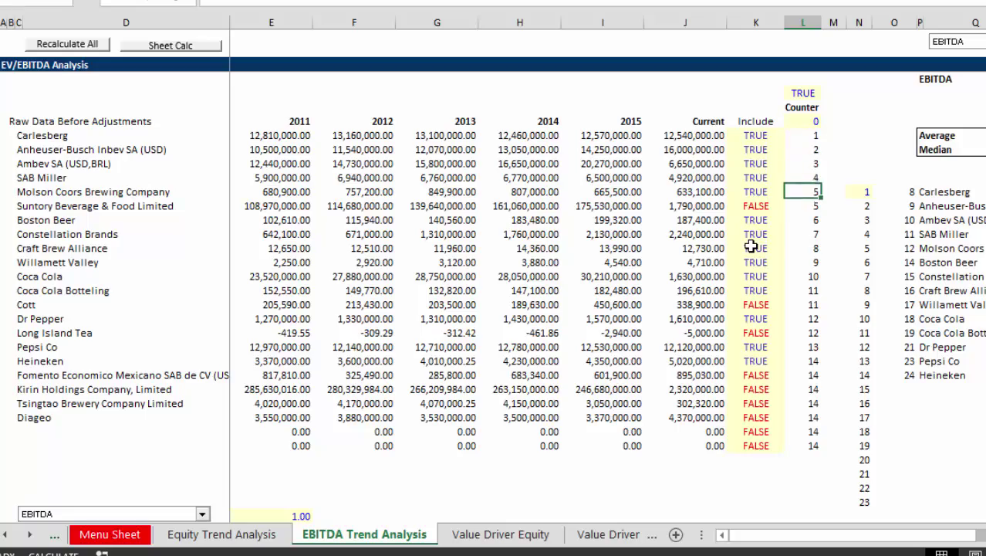
key("Left")
key("Right")
key("Right")
key("Right")
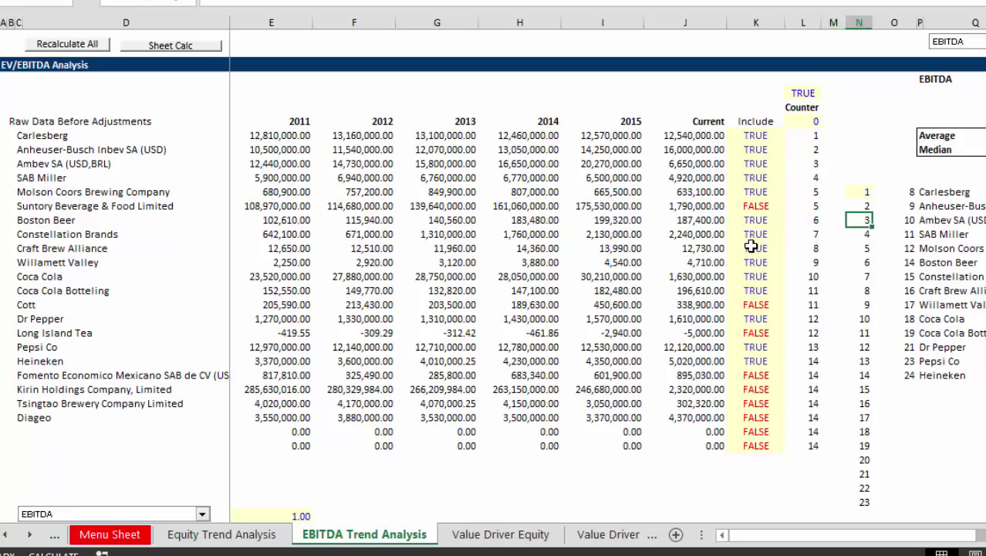
key("Up")
key("Up")
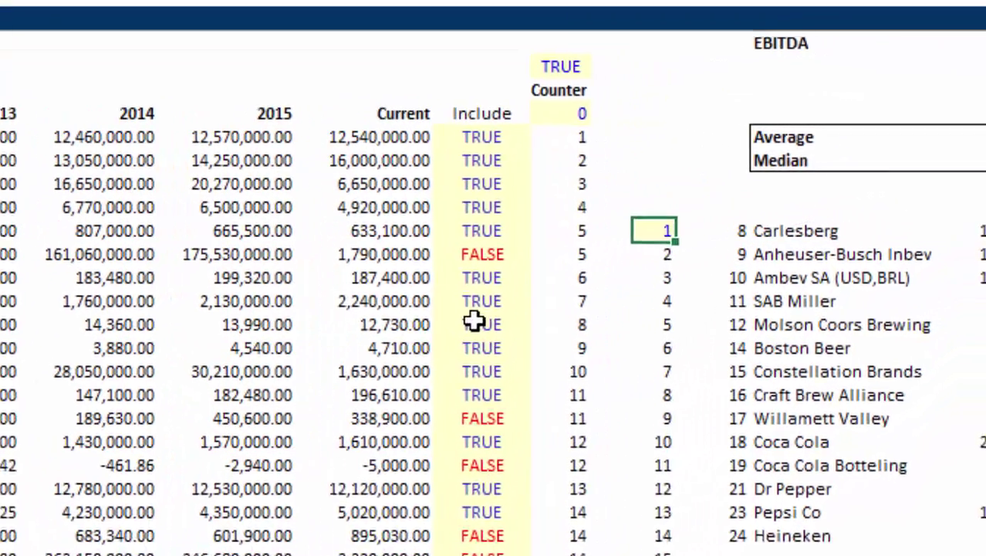
key("Left")
key("Left")
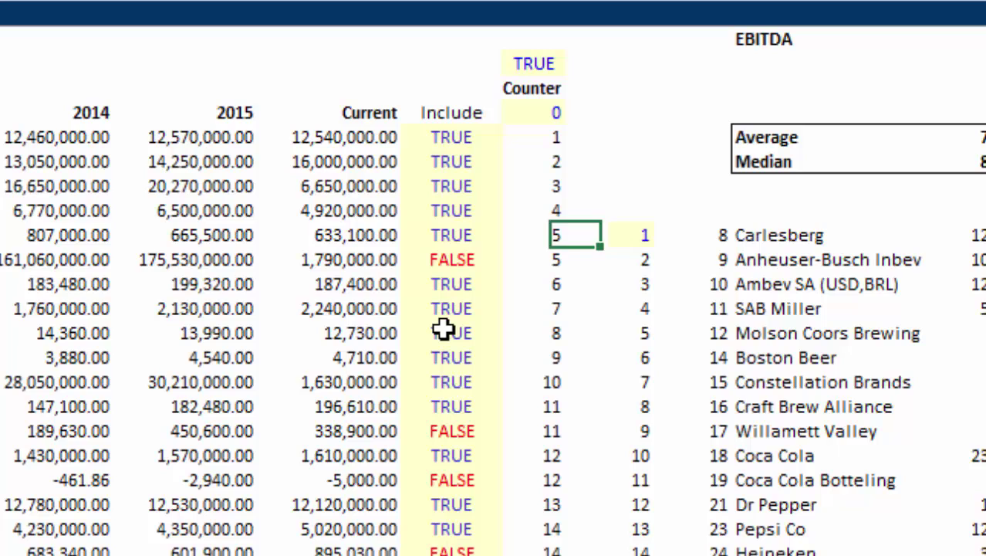
- Follow Carlesberg's row in the filtered EBITDA table across the yearly columns to Current and back
key("Right")
key("Right")
key("Right")
key("Right")
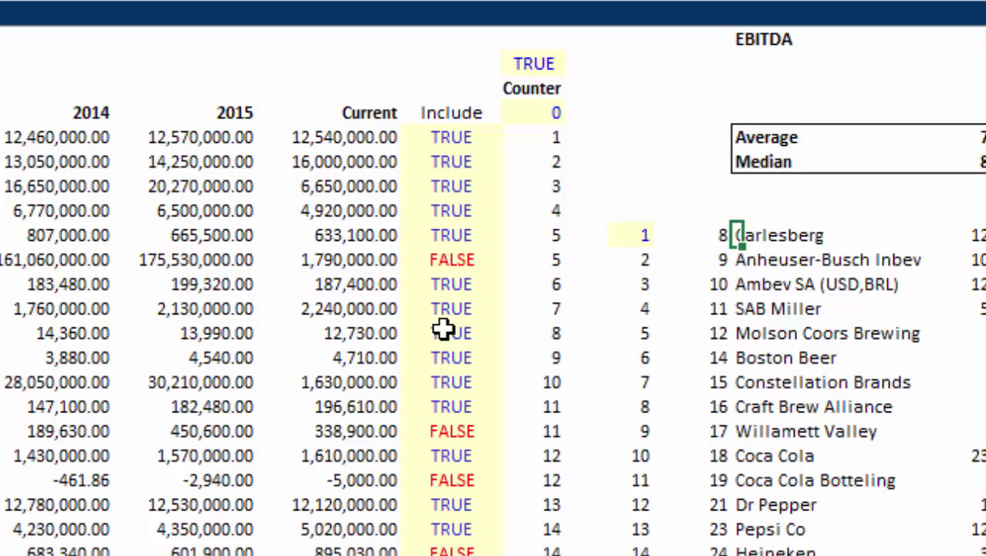
key("Right")
key("Right")
key("Right")
key("Right")
key("Right")
key("Right")
key("Right")
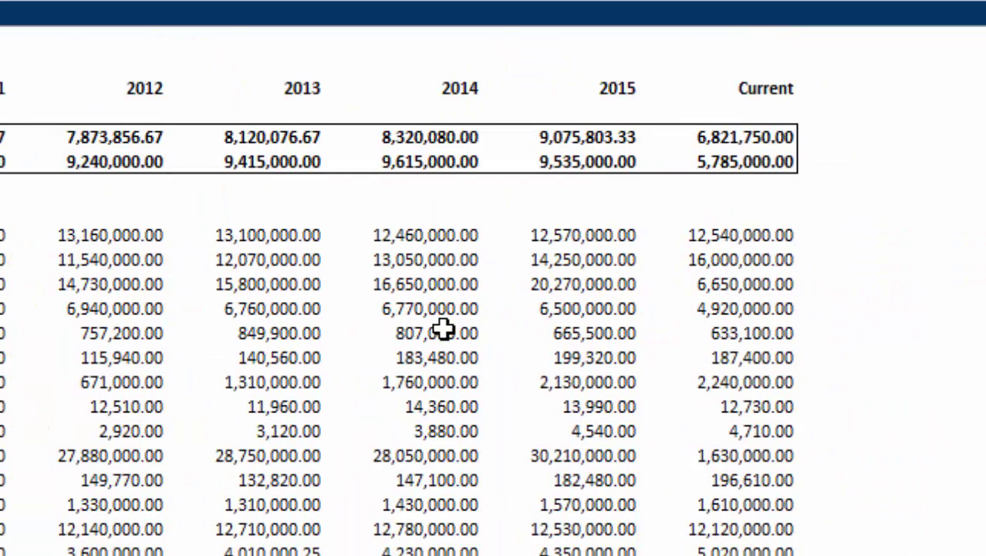
key("Left")
key("Left")
key("Left")
key("Left")
key("Left")
key("Left")
key("Left")
key("Right")
key("Left")
- Highlight the yearly EBITDA figures of Anheuser-Busch Inbev and Carlesberg in the filtered table to compare their trends
key("Down")
key("shift+Right")
key("shift+Right")
key("shift+Right")
key("shift+Right")
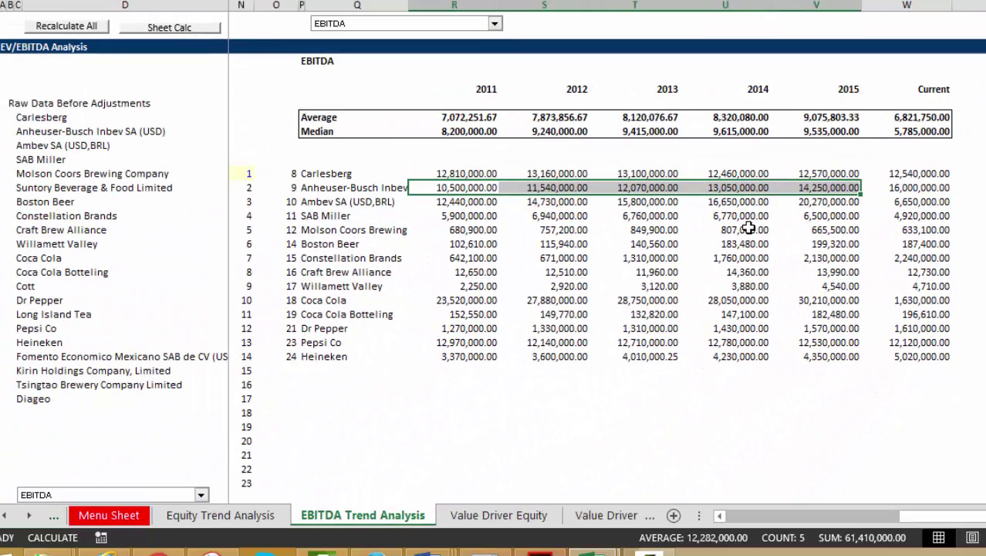
key("shift+Right")
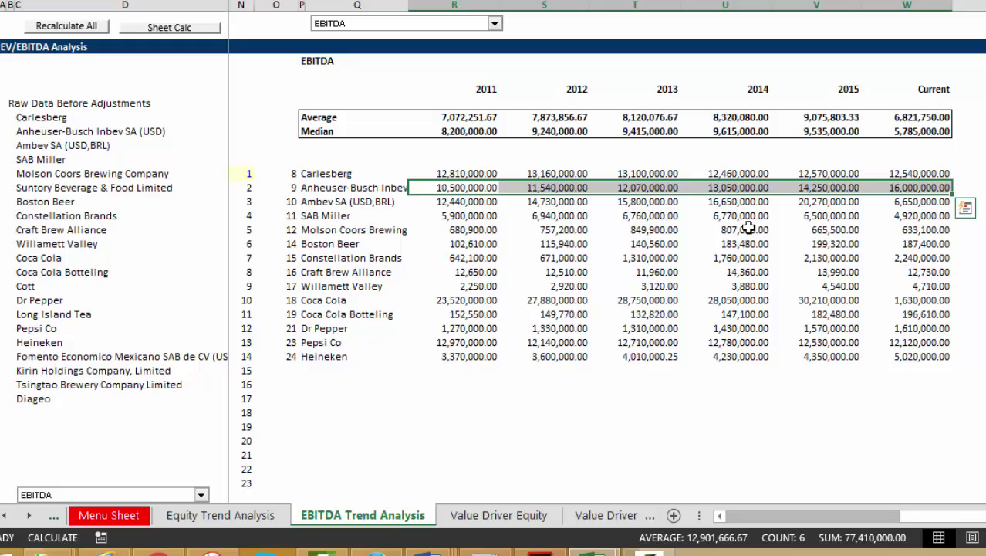
key("shift+Left")
key("Up")
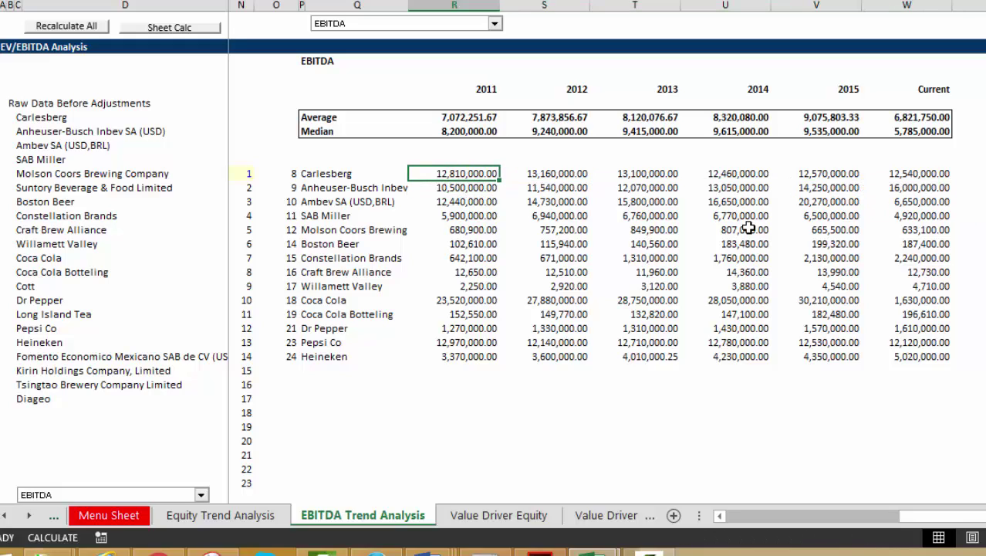
key("shift+Right")
key("shift+Right")
key("shift+Right")
key("shift+Right")
key("shift+Right")
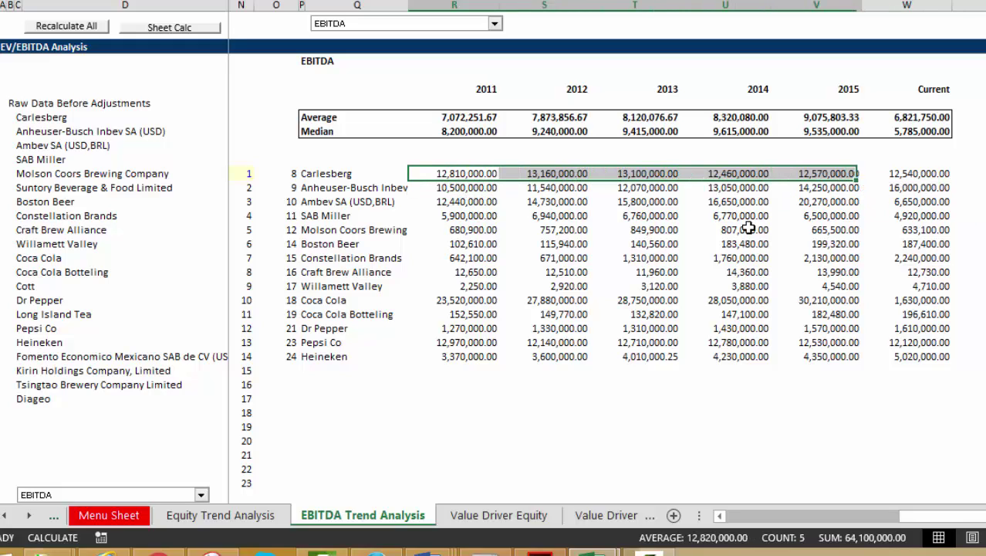
key("Left")
key("Down")
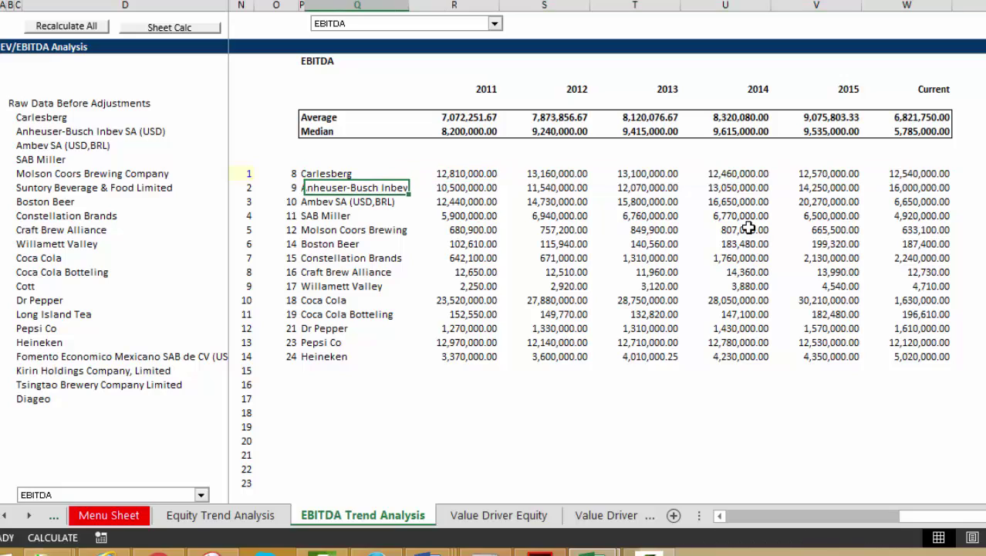
key("Right")
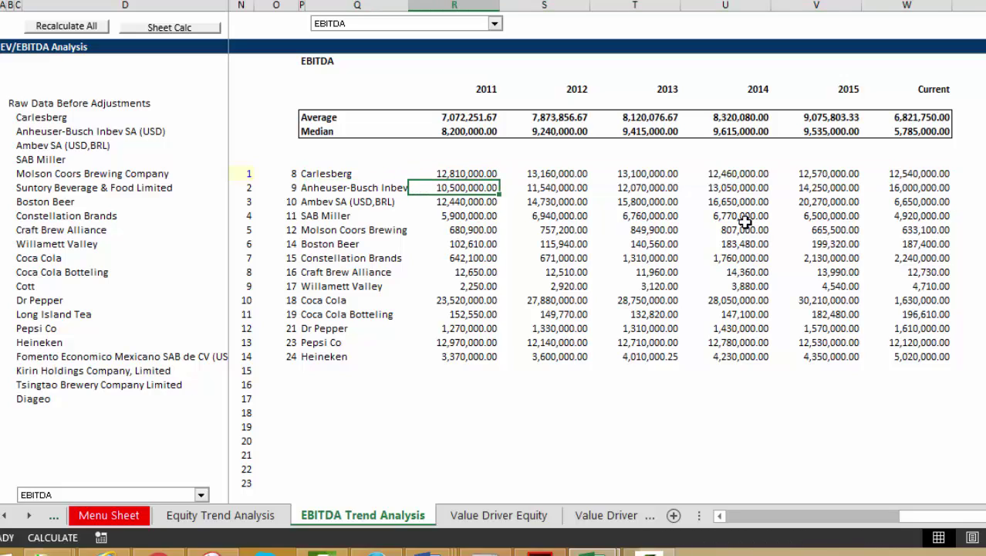
- Switch the summary table's measure to EV/EBITDA
left_click(495, 24)
key("Down")
key("Down")
key("Return")
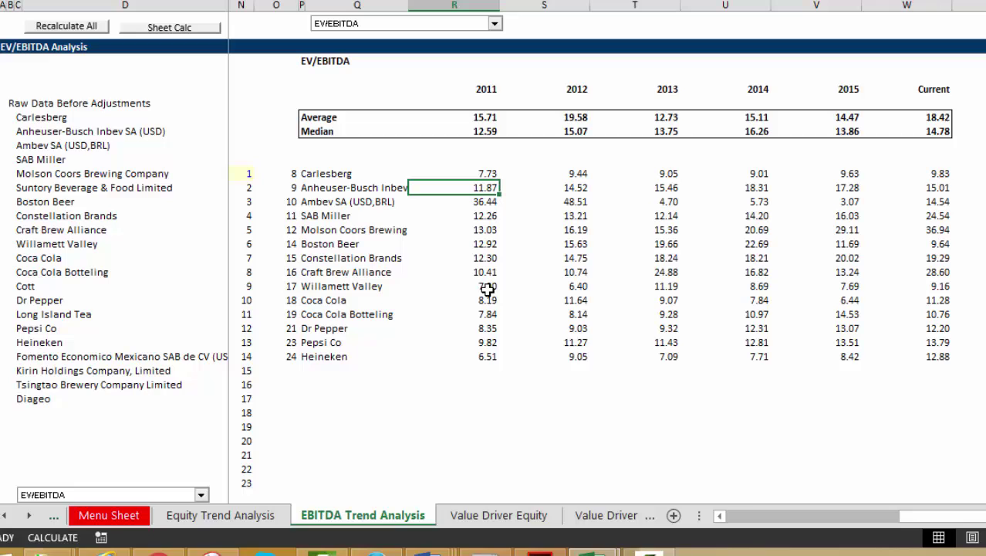
- Open the Value Driver Equity sheet and select the cell below the last Forward ROE figure in the filtered table
left_click(461, 516)
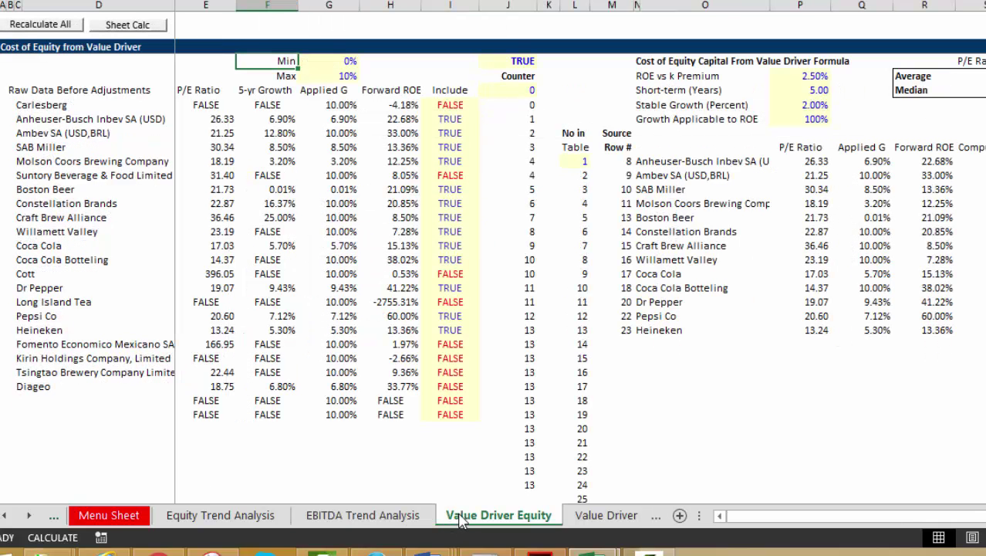
left_click(596, 161)
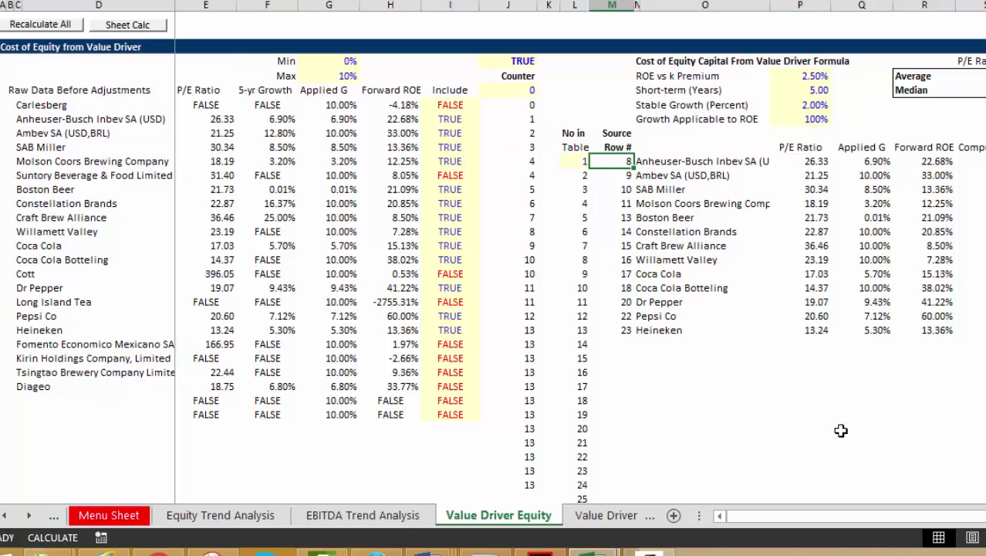
left_click(955, 343)
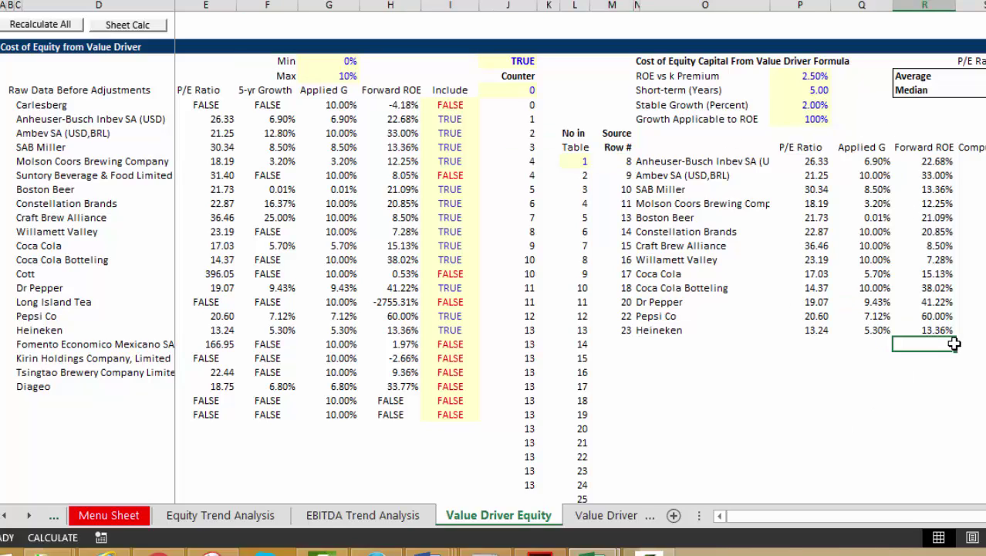
- Look through the sheet down to the demonstration of computing cost of capital with the value driver formula
key("Left")
key("Left")
key("Left")
key("Left")
key("Left")
key("Left")
key("Left")
key("Left")
key("Left")
key("Left")
key("Left")
key("Left")
key("Left")
key("Left")
key("Left")
key("Left")
key("Left")
key("Down")
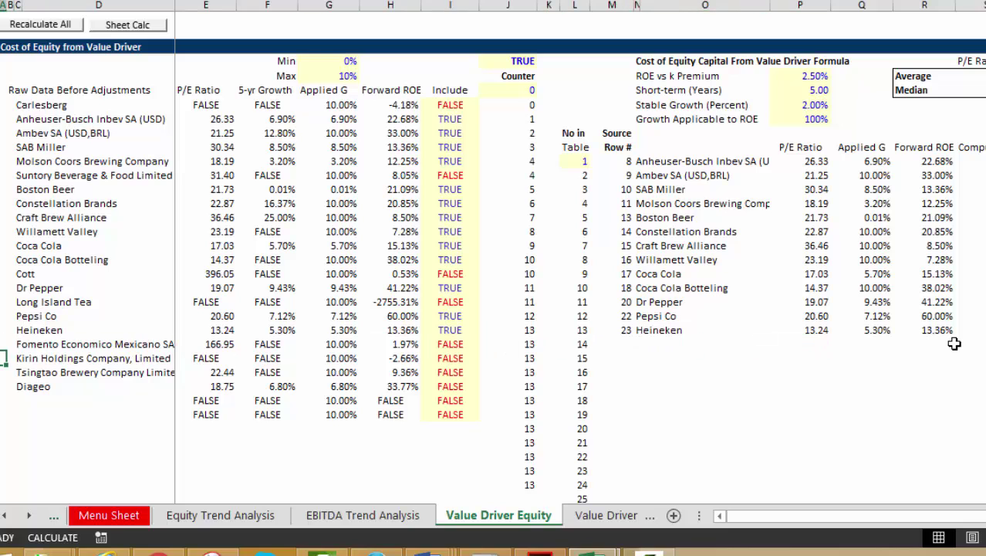
key("Down")
key("Down")
key("Down")
key("Down")
key("Down")
key("Down")
key("Down")
key("Down")
key("Down")
key("Down")
key("Down")
key("Down")
key("Down")
key("Down")
key("Down")
key("Down")
key("Down")
key("Down")
key("Down")
key("Down")
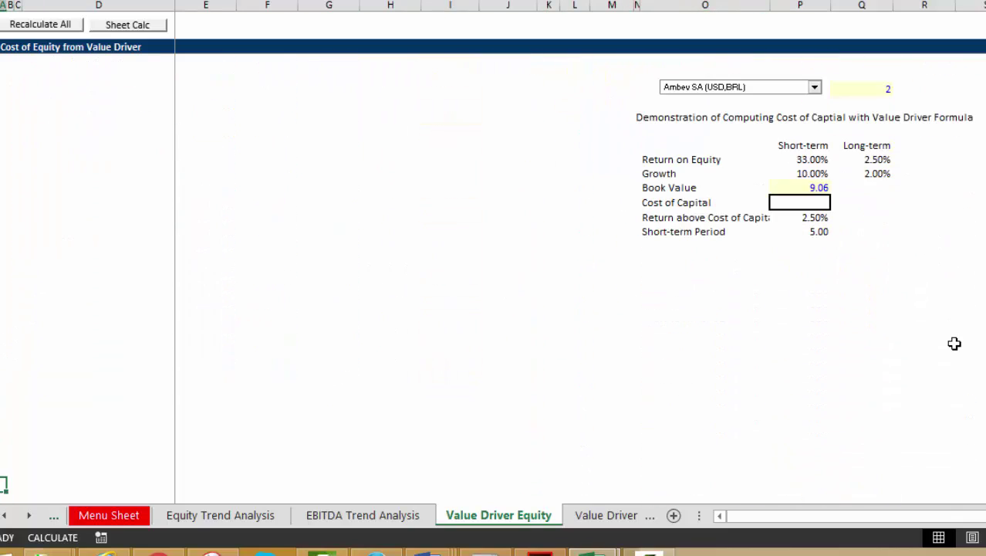
- Return to the cost of equity tables and examine the P/E Ratio and Applied G columns of the filtered companies
key("Up")
key("Up")
key("Up")
key("Up")
key("Up")
key("Up")
key("Up")
key("Up")
key("Up")
key("Up")
key("Up")
key("Up")
key("Up")
key("Up")
key("Up")
key("Up")
key("Up")
key("Up")
key("Up")
key("Up")
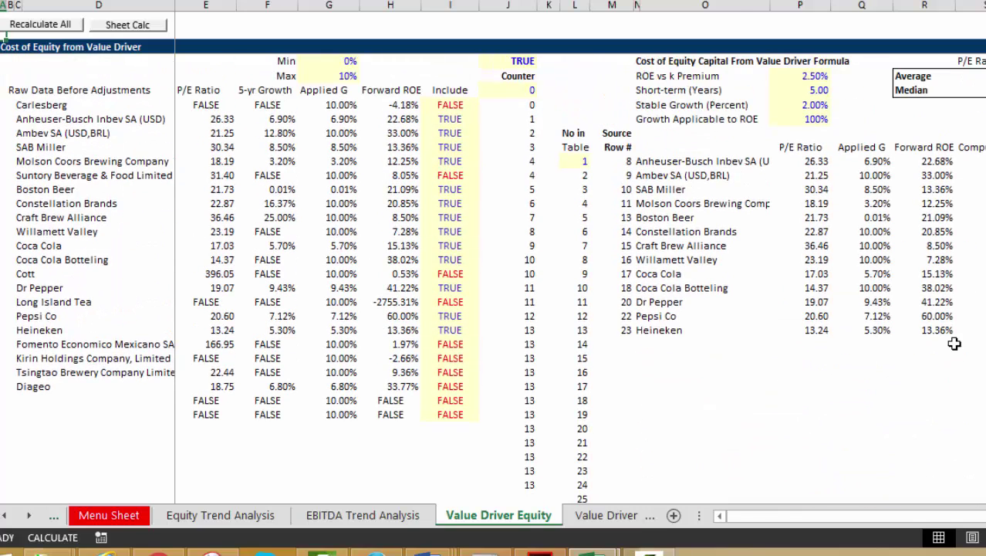
key("Right")
key("Right")
key("Right")
key("Right")
key("Right")
key("Right")
key("Right")
key("Right")
key("Right")
key("Right")
key("Right")
key("Right")
key("Right")
key("Right")
key("Right")
key("Right")
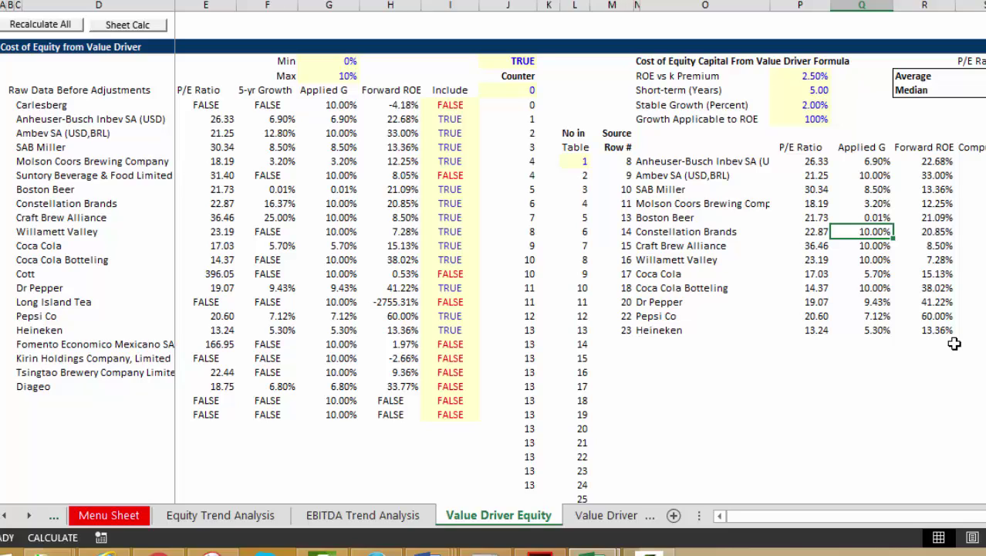
key("Left")
key("Up")
key("Up")
key("Up")
key("Up")
key("Up")
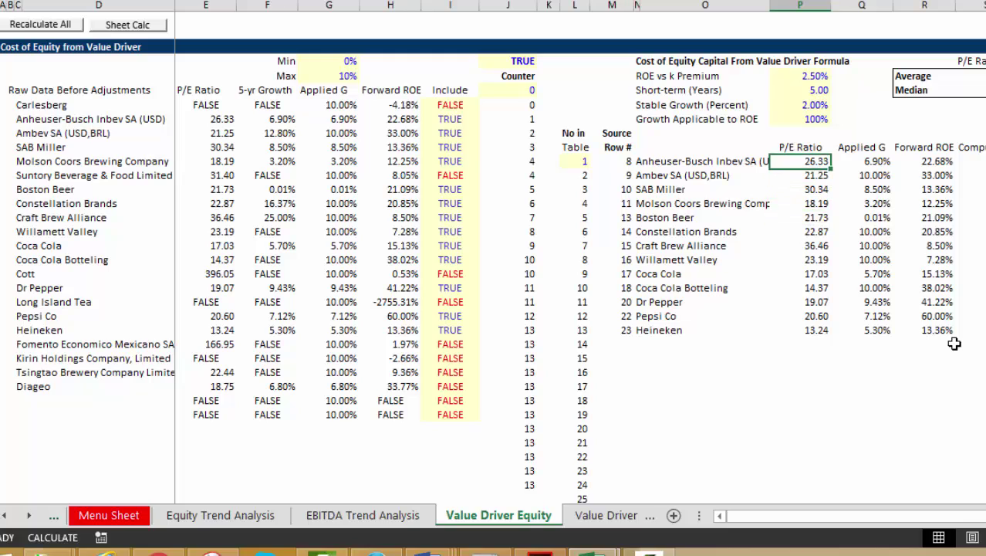
- Follow the filtered P/E Ratio column down to Coca Cola and trace that row back towards the raw data's Counter column
key("Down")
key("Down")
key("Down")
key("Down")
key("Down")
key("Down")
key("Down")
key("Down")
key("Left")
key("Left")
key("Left")
key("Left")
key("Left")
key("Left")
key("Left")
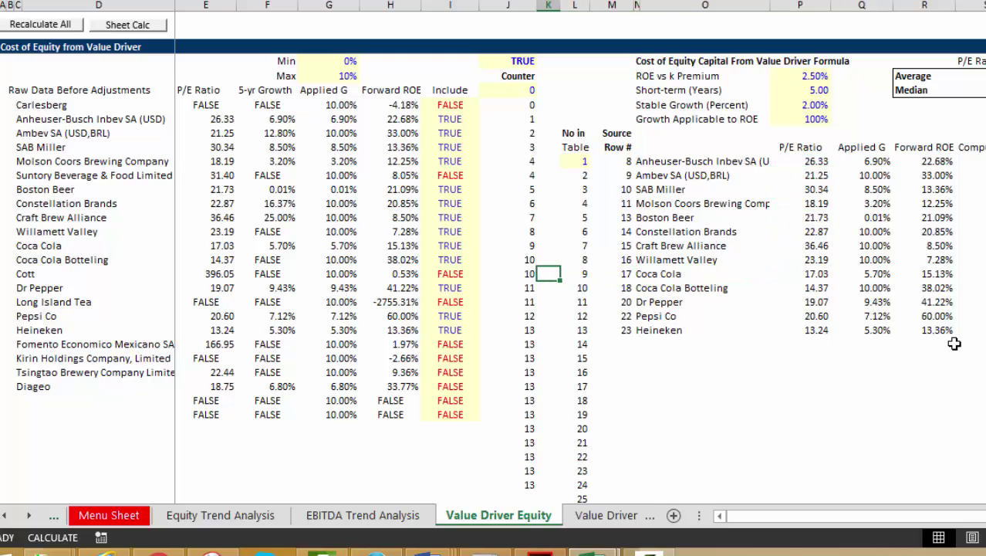
- Trace Long Island Tea's raw data back to its P/E Ratio, and examine the Include flags from Fomento Economico Mexicano to Tsingtao Brewery
key("Down")
key("Down")
key("Left")
key("Left")
key("Left")
key("Left")
key("Left")
key("Right")
key("Right")
key("Right")
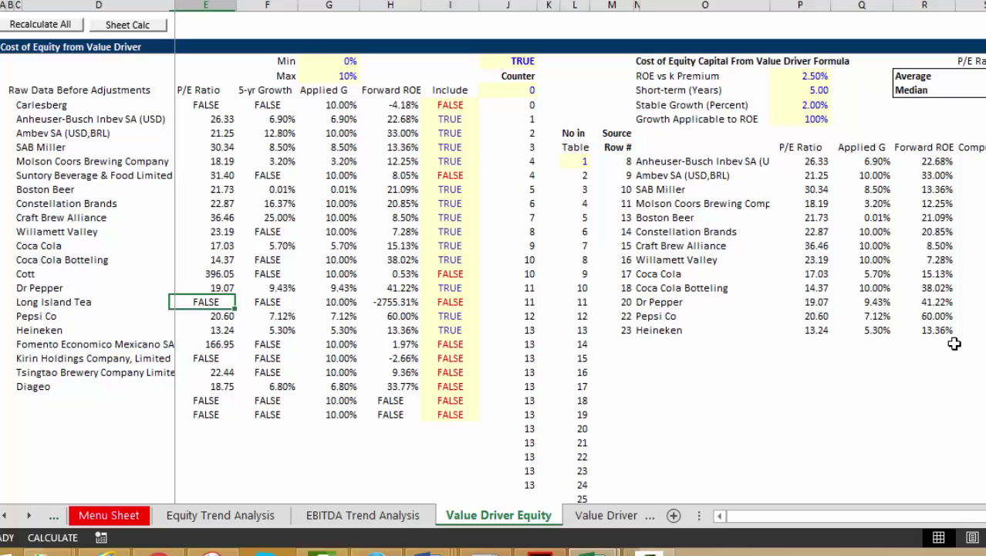
key("Right")
key("Down")
key("Down")
key("Down")
key("Right")
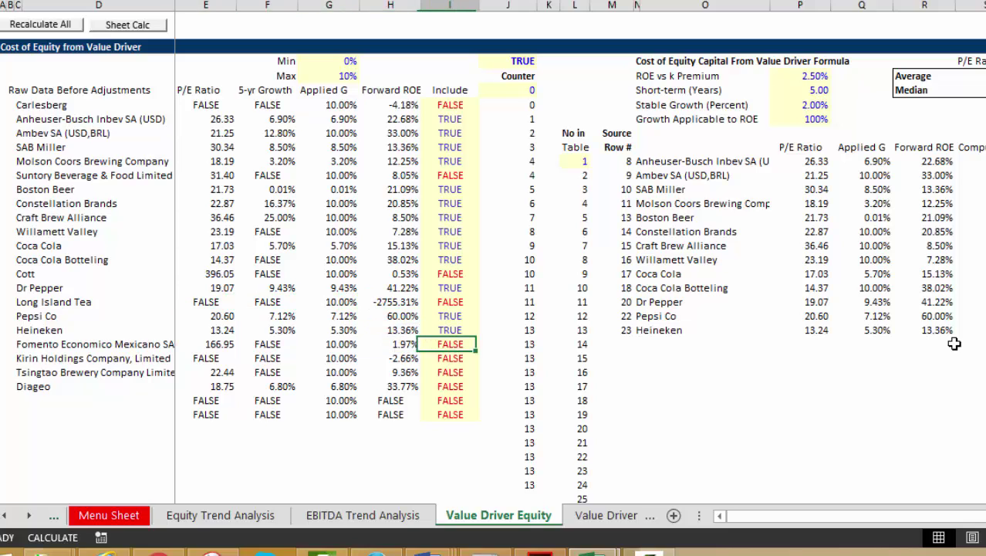
key("Down")
key("Down")
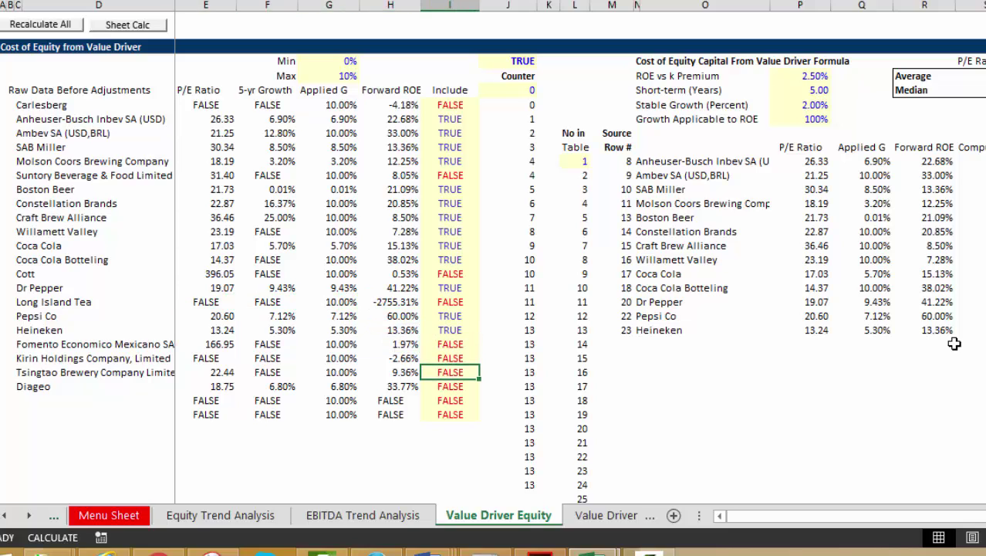
- Examine the raw data's Applied G column from the head of the sheet down to Heineken
key("Up")
key("Up")
key("Up")
key("Up")
key("Up")
key("Up")
key("Up")
key("Up")
key("Up")
key("Up")
key("Up")
key("Up")
key("Up")
key("Up")
key("Up")
key("Up")
key("Up")
key("Up")
key("Up")
key("Up")
key("Up")
key("Up")
key("Up")
key("Up")
key("Left")
key("Left")
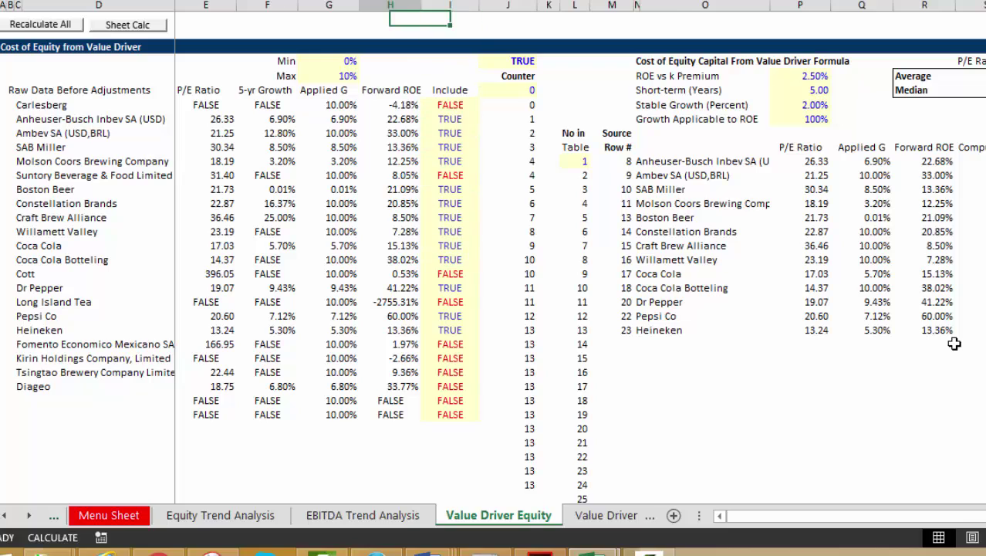
key("Down")
key("Down")
key("Down")
key("Down")
key("Down")
key("Down")
key("Down")
key("Down")
key("Down")
key("Down")
key("Down")
key("Down")
key("Down")
key("Down")
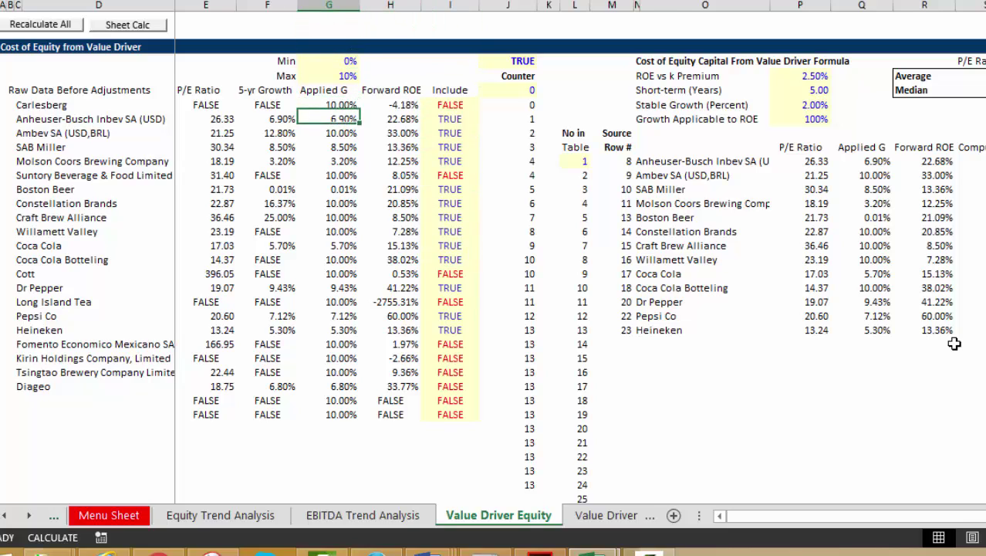
key("Down")
key("Down")
key("Down")
key("Down")
key("Down")
key("Down")
key("Down")
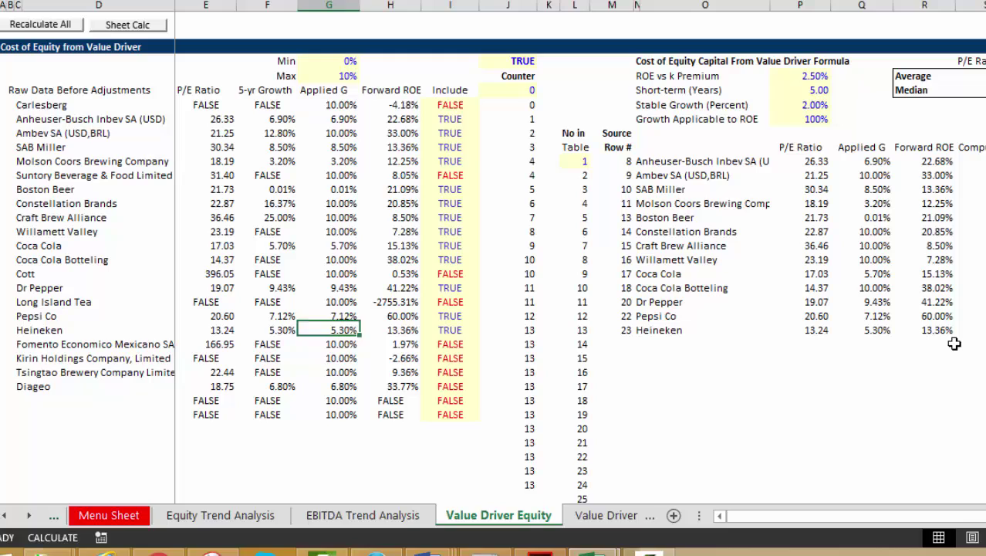
- Examine the 5-yr Growth column from Ambev through Craft Brew Alliance down to Long Island Tea
key("Up")
key("Up")
key("Up")
key("Up")
key("Up")
key("Up")
key("Up")
key("Up")
key("Up")
key("Up")
key("Left")
key("Up")
key("Up")
key("Up")
key("Up")
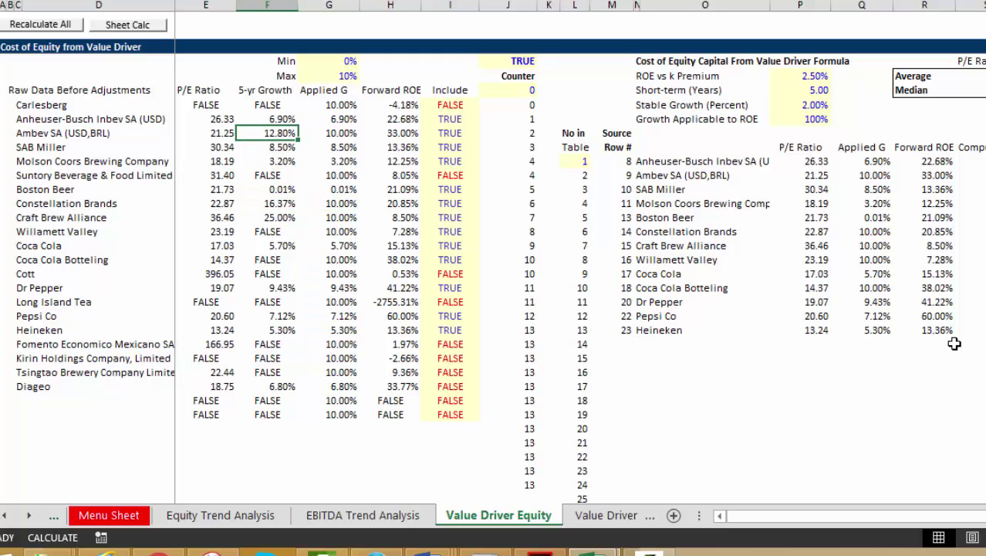
key("Down")
key("Down")
key("Down")
key("Down")
key("Down")
key("Down")
key("Down")
key("Down")
key("Up")
key("Up")
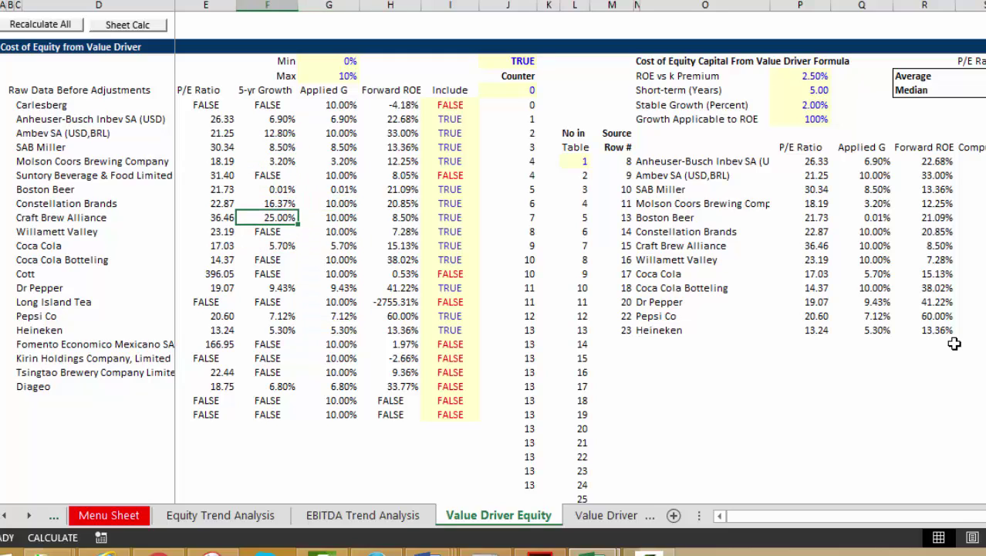
key("Down")
key("Down")
key("Down")
key("Down")
key("Down")
key("Down")
key("Down")
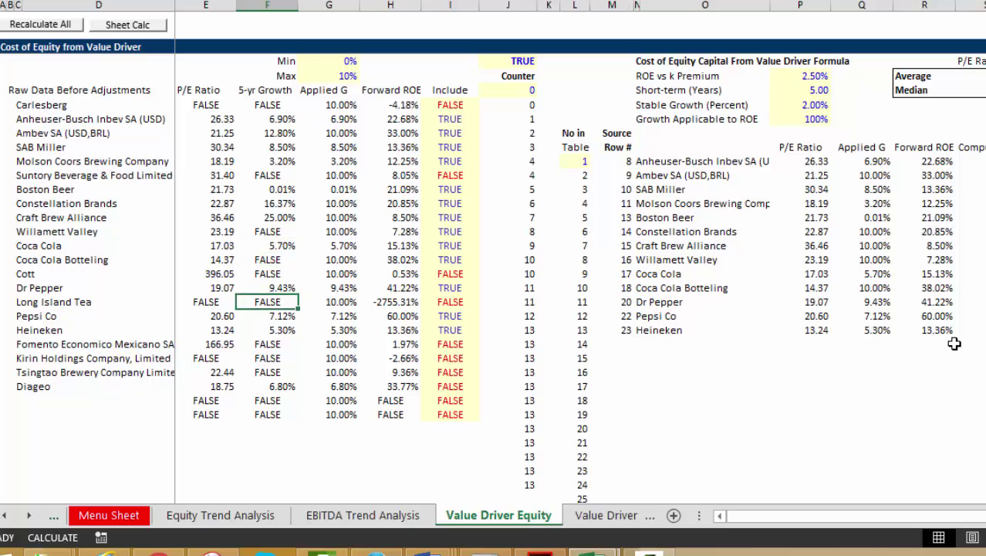
- Return to the 5-yr Growth heading and compare Anheuser-Busch Inbev's growth, Applied G and Forward ROE in the raw data
key("Up")
key("Up")
key("Up")
key("Up")
key("Up")
key("Up")
key("Up")
key("Up")
key("Up")
key("Up")
key("Up")
key("Up")
key("Up")
key("Up")
key("Up")
key("Up")
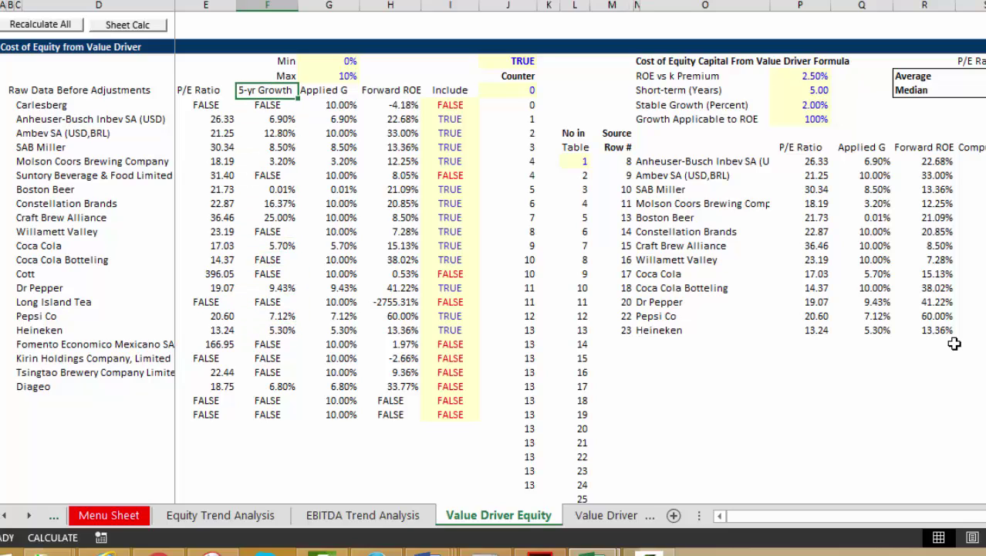
key("Down")
key("Down")
key("Right")
key("Right")
key("Left")
key("Right")
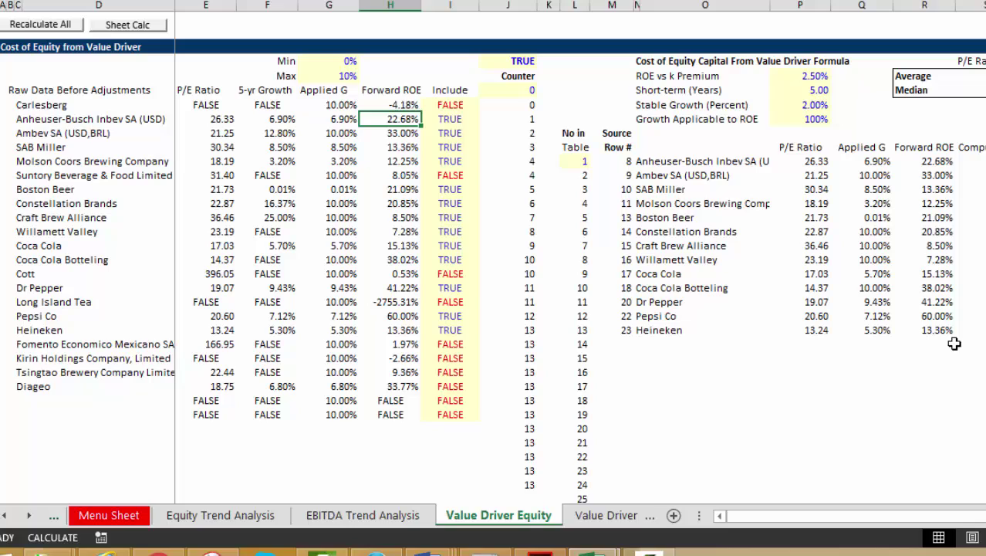
- Set the Max limit for Applied G to 5% and recalculate the sheet
key("Up")
key("Left")
key("Up")
key("Up")
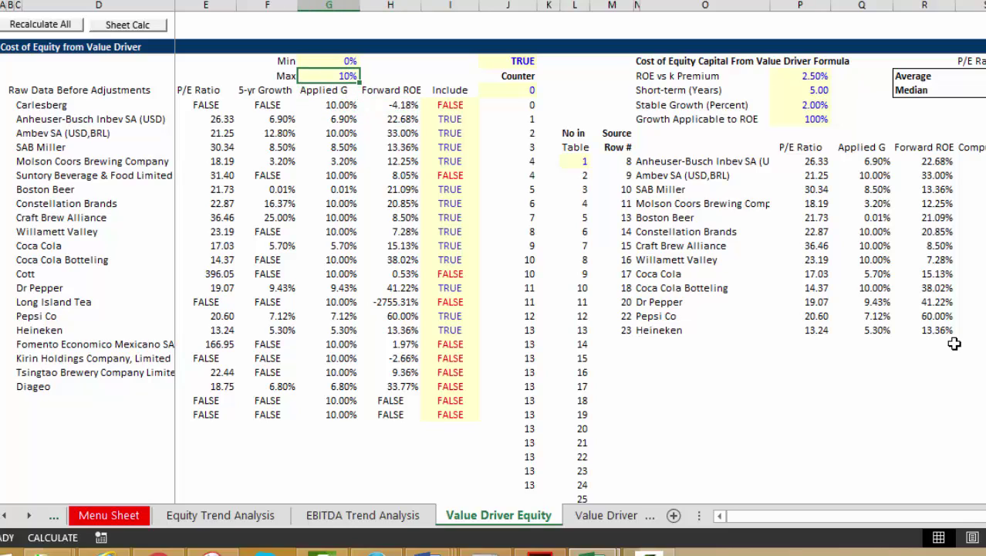
type("5")
key("Return")
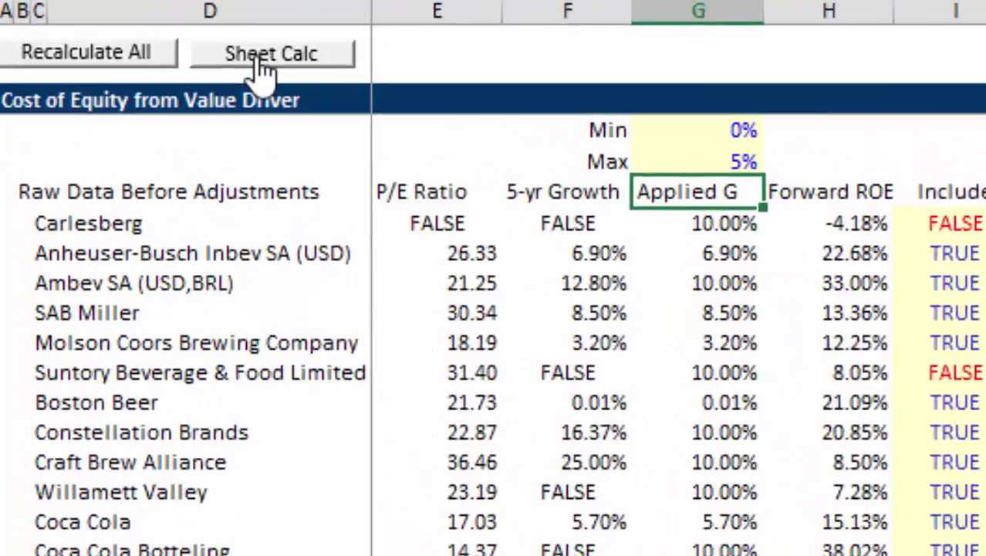
left_click(121, 27)
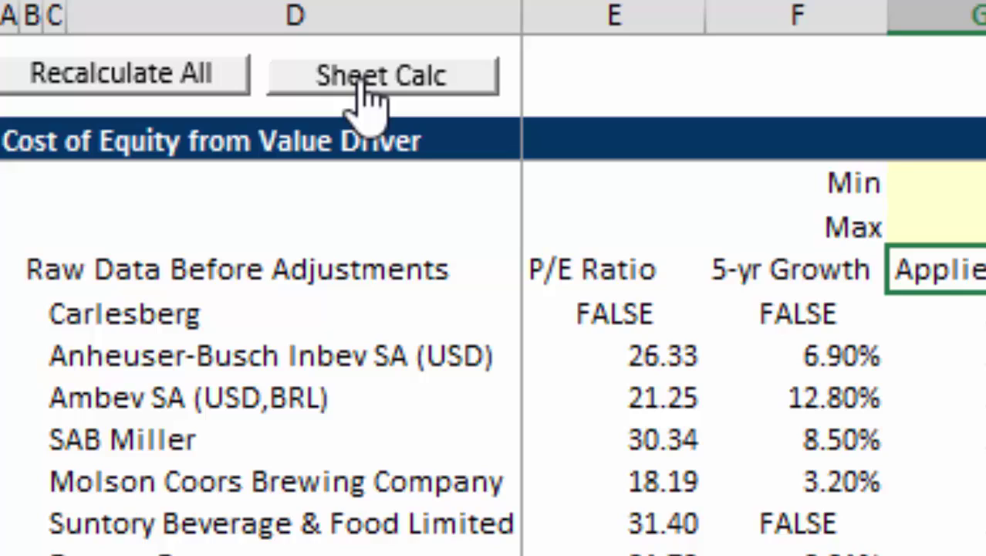
- Set the Max limit for Applied G to 10% and recalculate the sheet
key("Up")
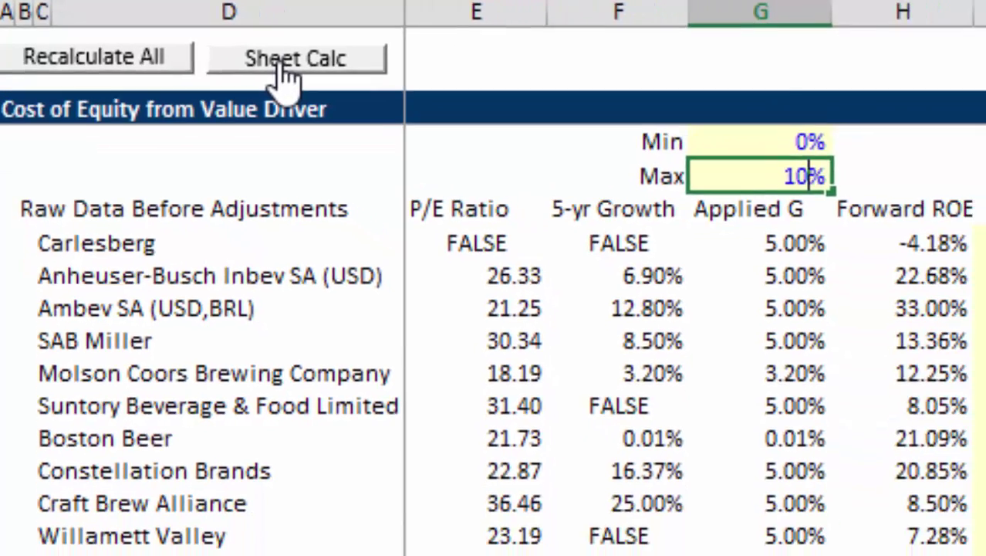
key("Down")
left_click(240, 66)
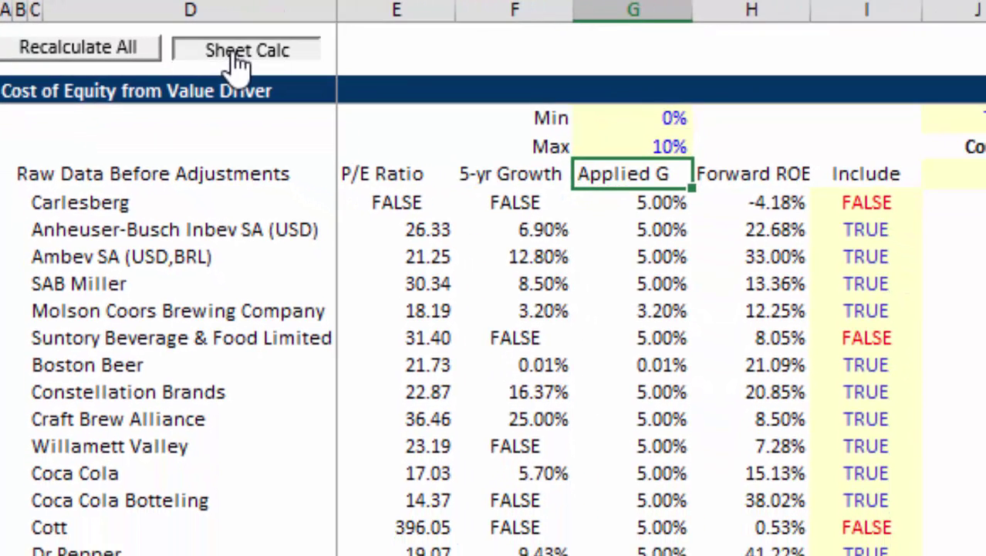
- Review the Average and Median Computed k summary and locate Anheuser-Busch Inbev's Computed k in the filtered table
key("Right")
key("Right")
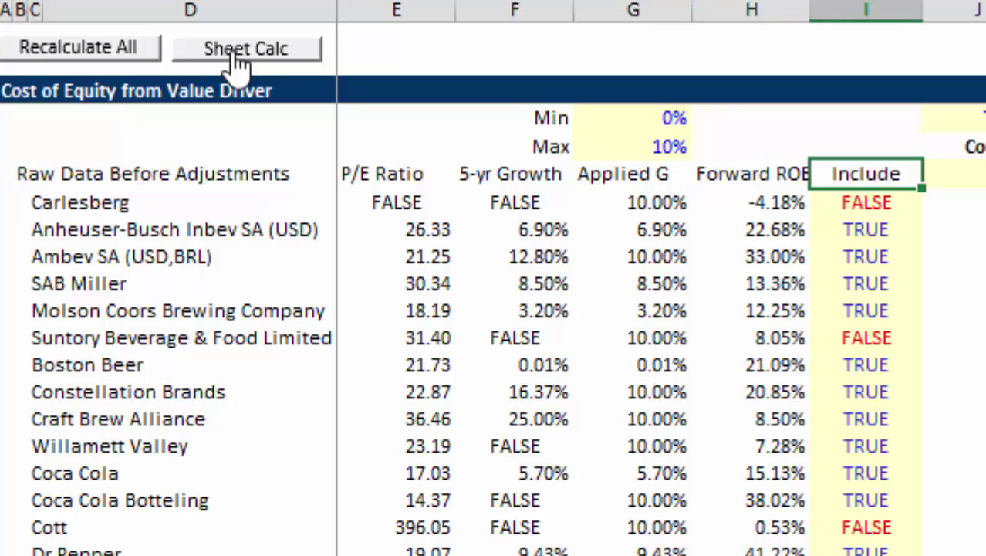
key("Right")
key("Right")
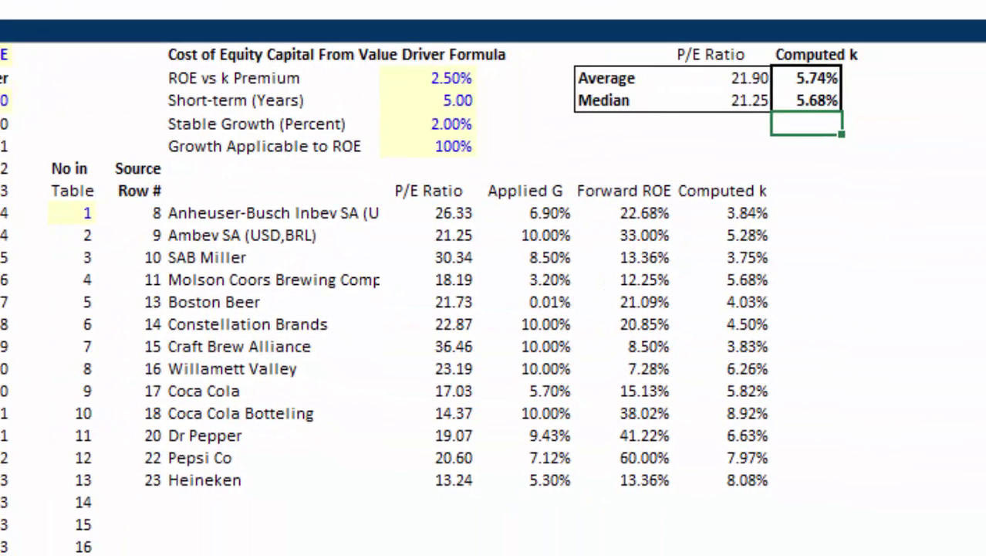
key("Down")
key("Down")
key("Down")
key("Left")
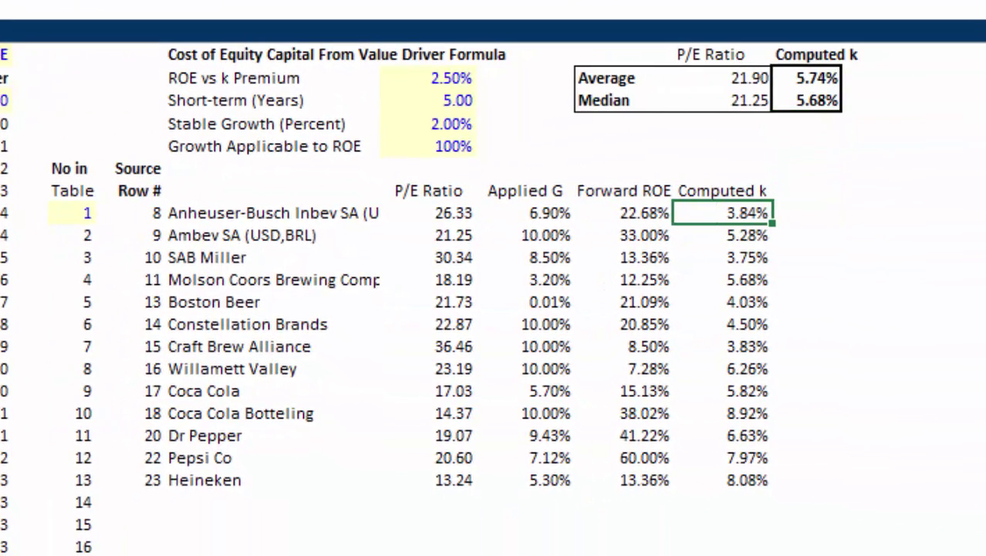
- Review the value driver formula assumptions: ROE vs k Premium, Short-term Years, Stable Growth and Growth Applicable to ROE
key("Up")
key("Left")
key("Left")
key("Left")
key("Up")
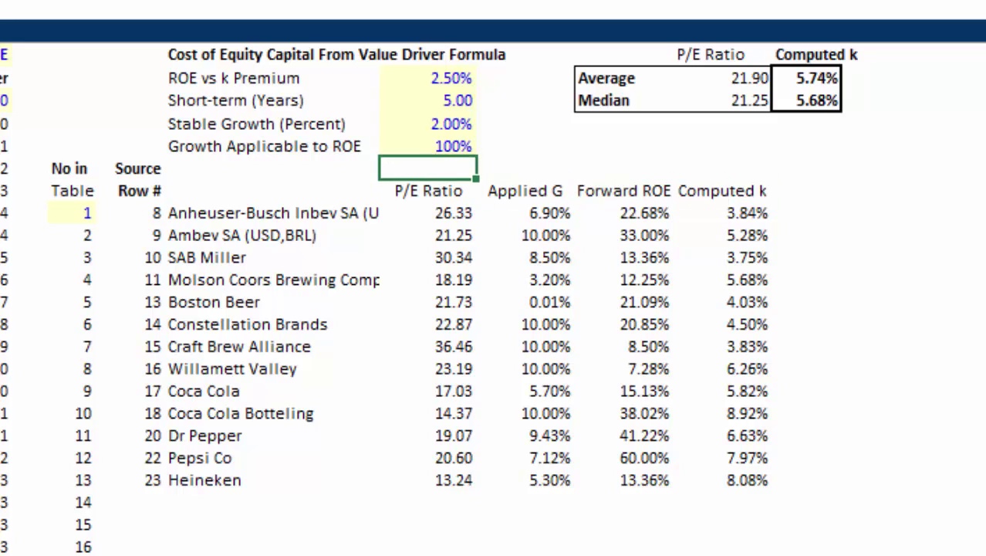
key("Up")
key("Up")
key("Up")
key("Up")
key("Down")
key("Down")
key("Down")
key("Down")
key("Down")
- Follow Anheuser-Busch Inbev's filtered row from Applied G through Forward ROE to Computed k, and check Ambev's Computed k
key("Right")
key("Down")
key("Right")
key("Right")
key("Left")
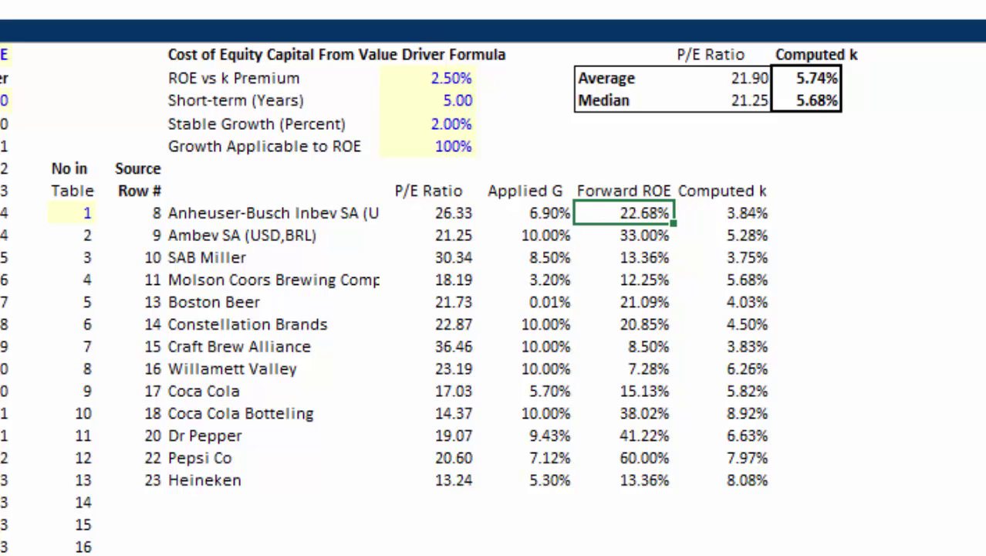
key("Right")
key("Down")
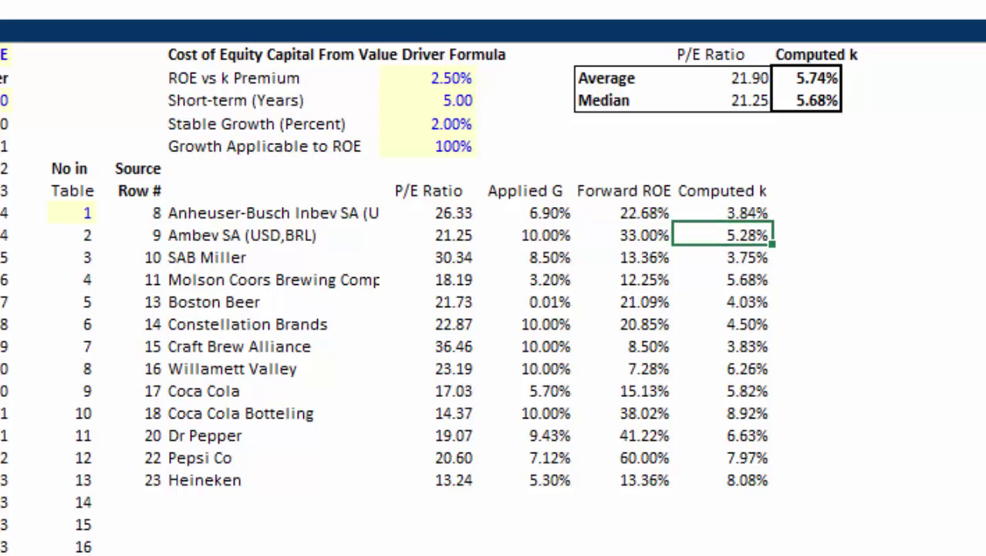
- Scan the Computed k column for all filtered companies and go back up to the Average Computed k
key("Down")
key("Down")
key("Down")
key("Down")
key("Down")
key("Down")
key("Down")
key("Down")
key("Down")
key("Down")
key("Down")
key("Down")
key("Down")
key("Up")
key("Up")
key("Up")
key("Up")
key("Up")
key("Up")
key("Up")
key("Up")
key("Up")
key("Up")
key("Up")
key("Up")
key("Up")
key("Up")
key("Up")
key("Up")
key("Up")
key("Up")
key("Up")
key("Up")
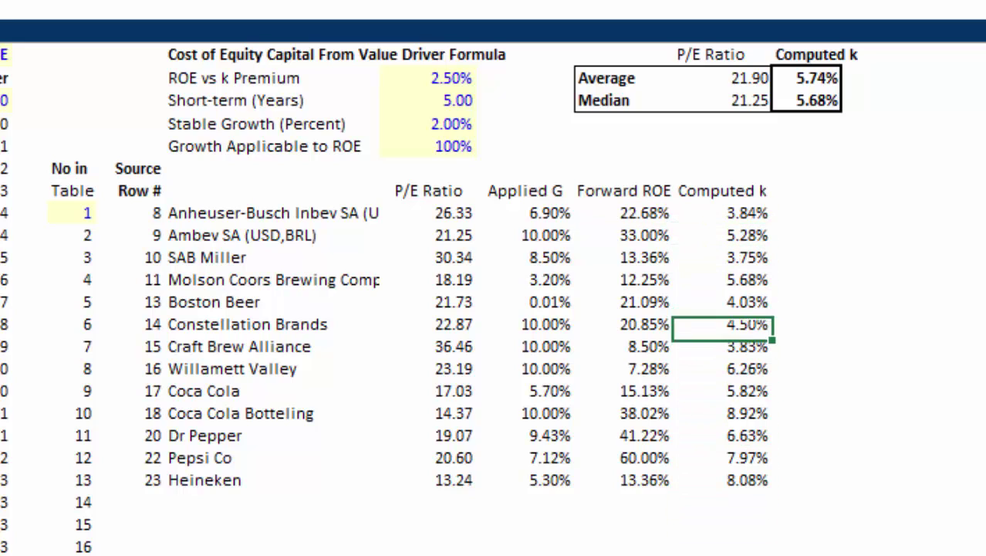
key("Right")
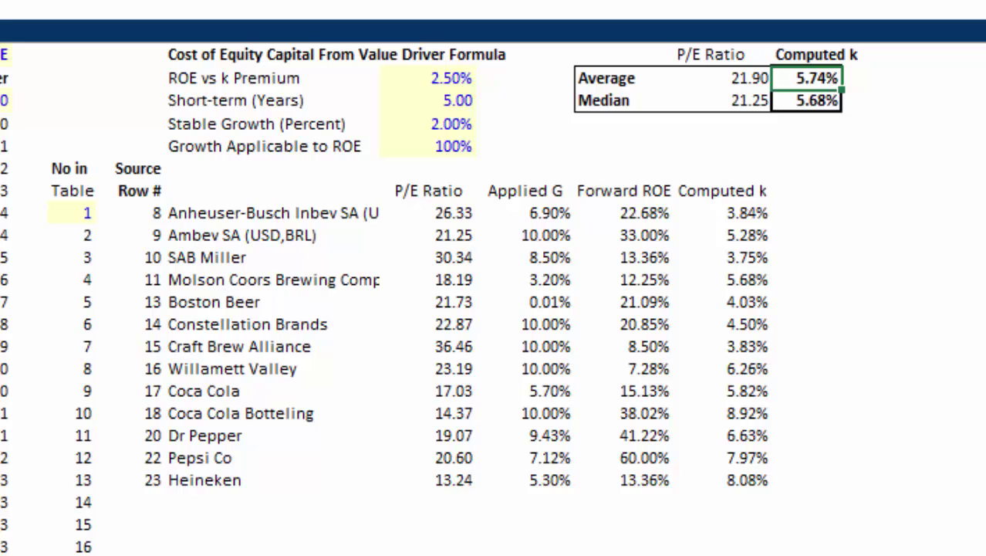
- Compare the Average and Median Computed k in the P/E summary
key("Down")
key("Down")
key("Up")
key("Up")
key("Down")
key("Down")
key("Down")
key("Down")
key("Down")
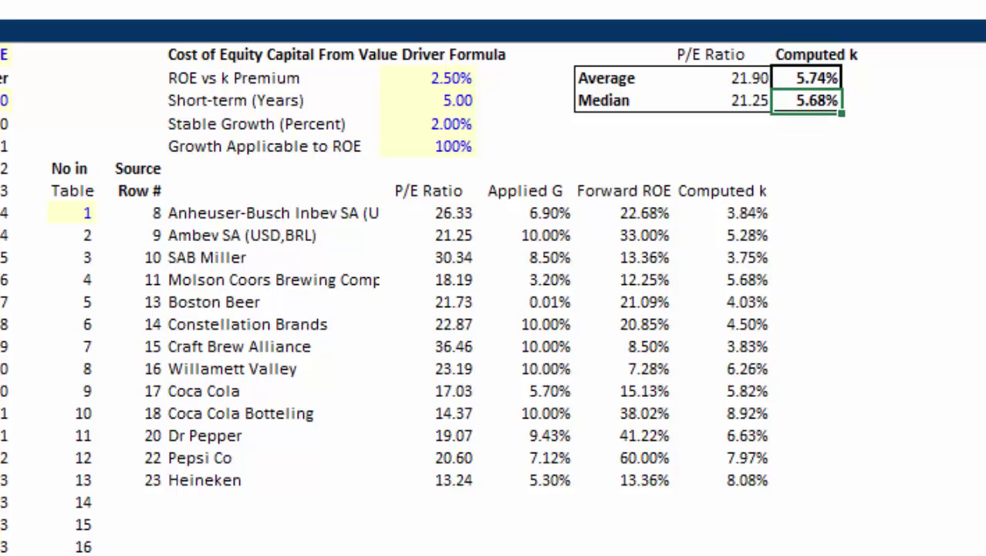
- Review Anheuser-Busch Inbev's Forward ROE and Computed k, and follow the filtered rows down to Pepsi Co's Forward ROE
key("Left")
key("Left")
key("Down")
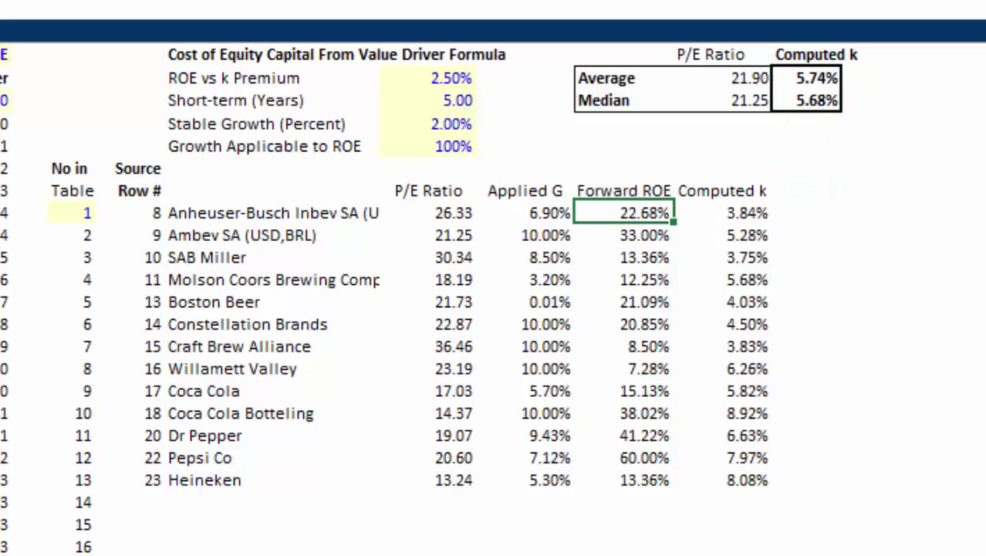
key("Right")
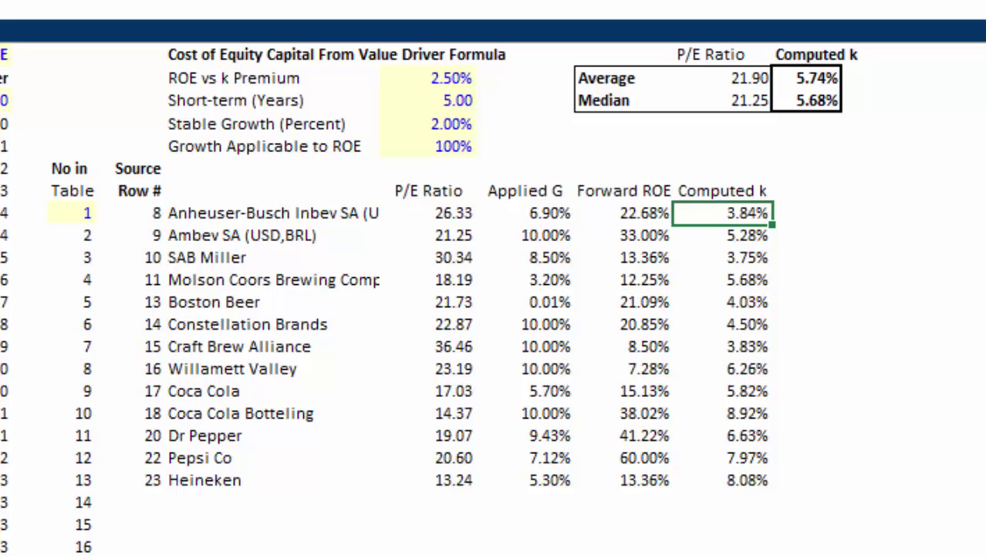
key("Down")
key("Down")
key("Down")
key("Down")
key("Down")
key("Down")
key("Down")
key("Down")
key("Down")
key("Down")
key("Down")
key("Down")
key("Left")
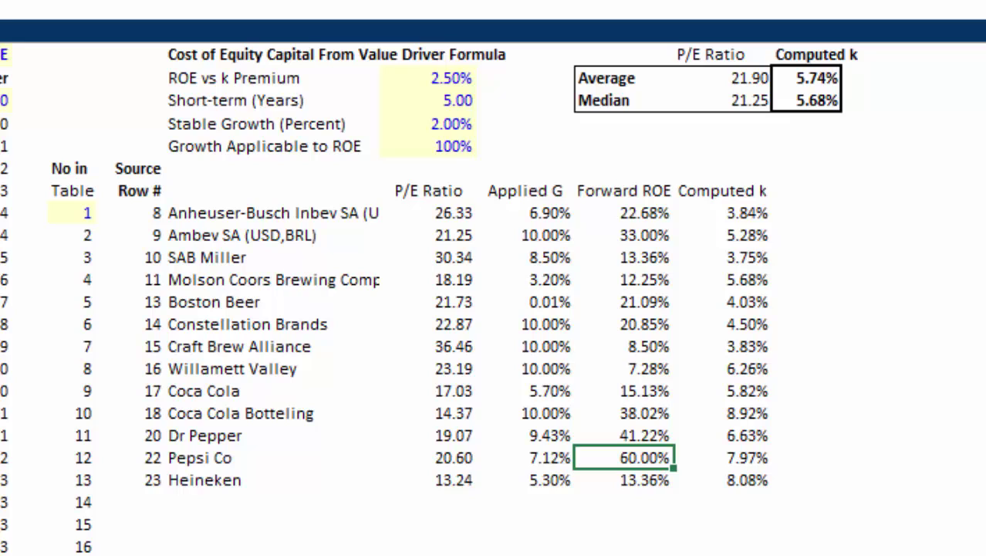
- Set the ROE vs k Premium to 5% and recalculate the sheet
key("Up")
key("Up")
key("Up")
key("Up")
key("Up")
key("Up")
key("Up")
key("Up")
key("Up")
key("Up")
key("Up")
key("Up")
key("Up")
key("Up")
key("Up")
key("Left")
key("Left")
key("Up")
key("Up")
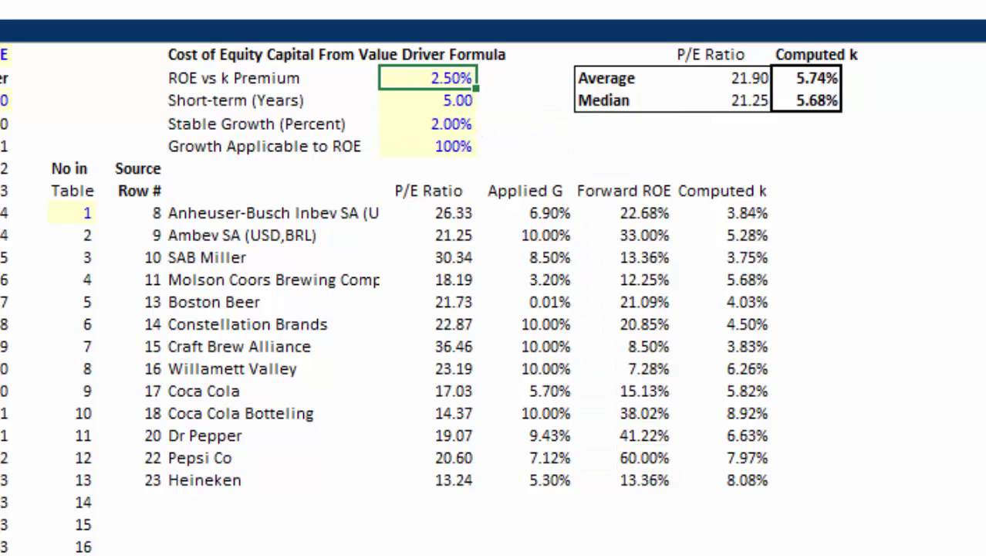
type("5%")
key("Return")
key("Down")
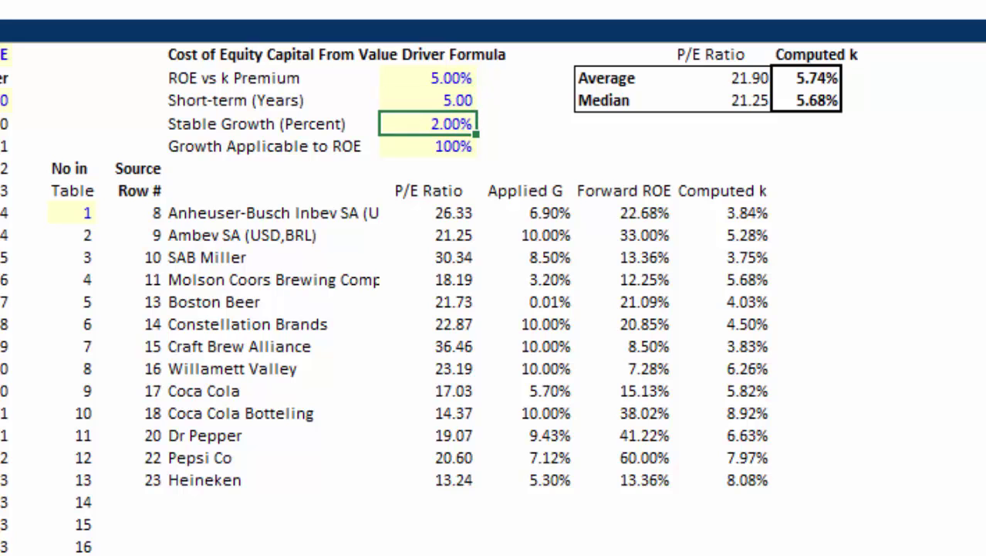
left_click(287, 127)
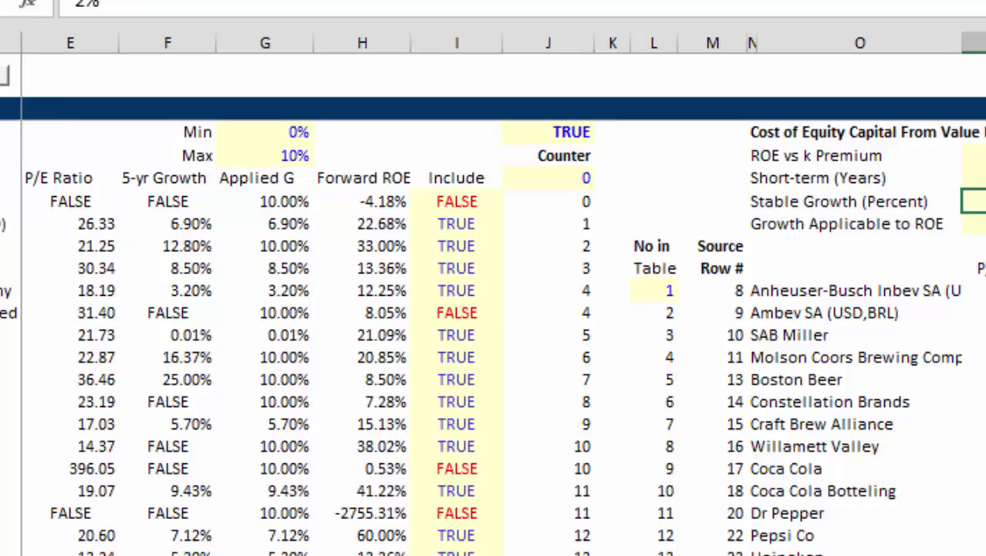
- Reduce the ROE vs k Premium to 3% and recalculate the cost of equity sheet
key("Up")
key("Up")
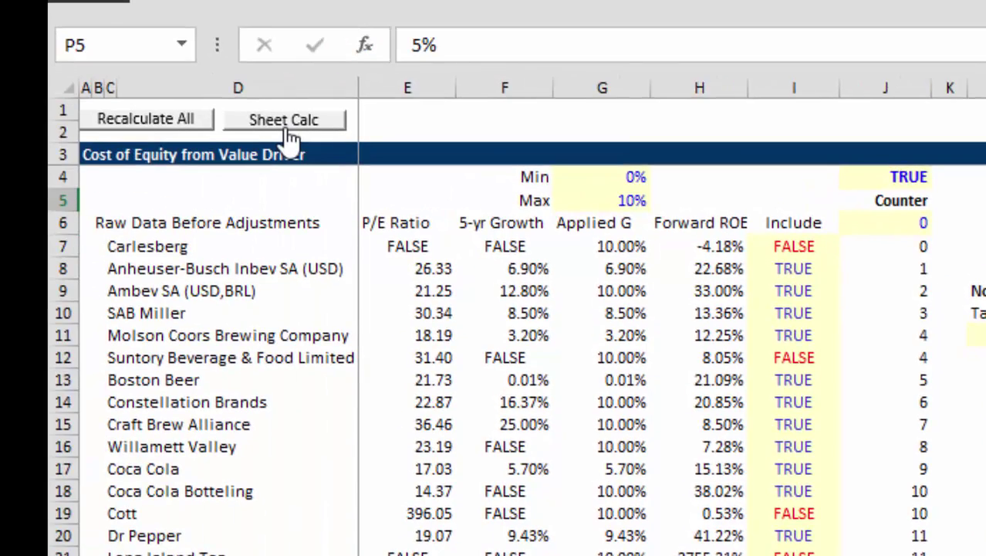
left_click(287, 124)
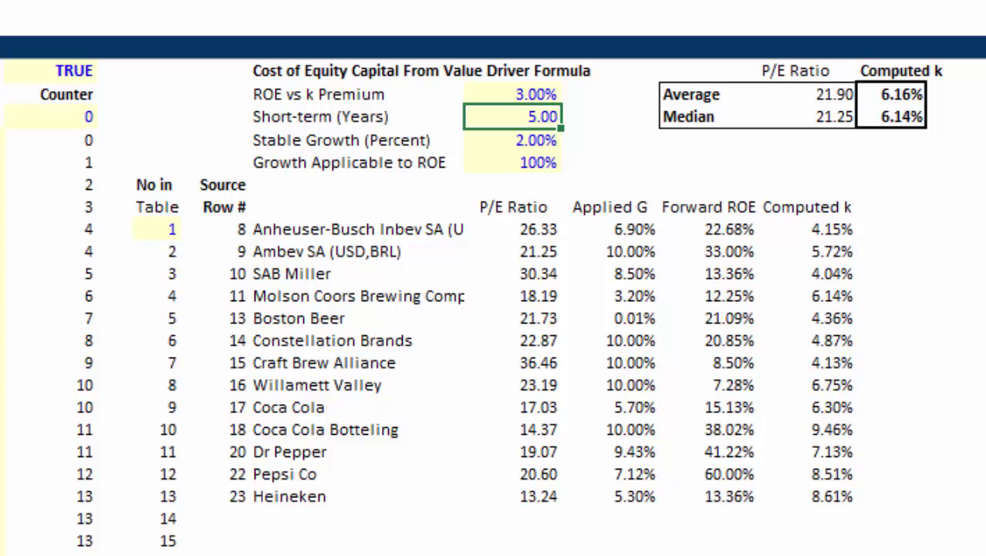
- Set the ROE vs k Premium back to 2.5% and recalculate the sheet
key("Up")
type("2")
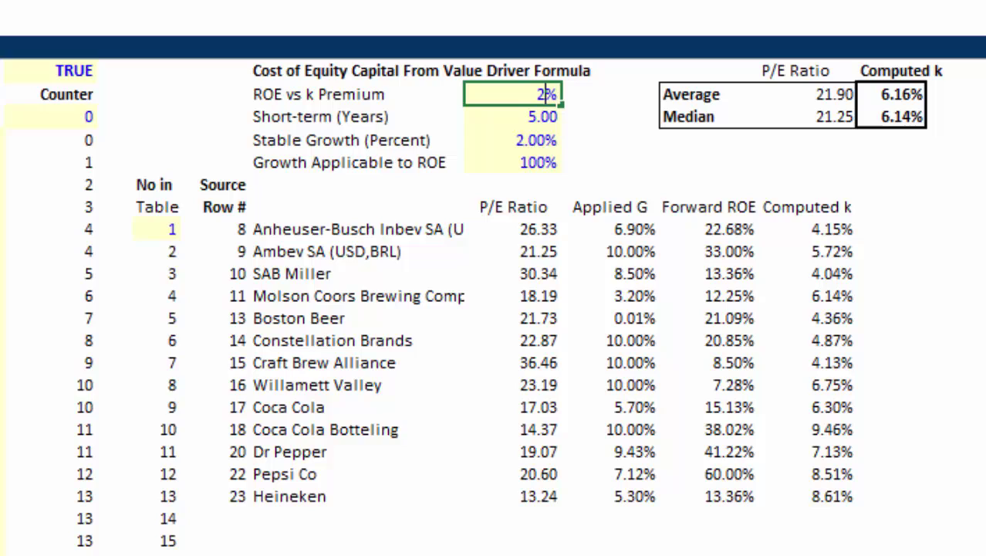
key("Return")
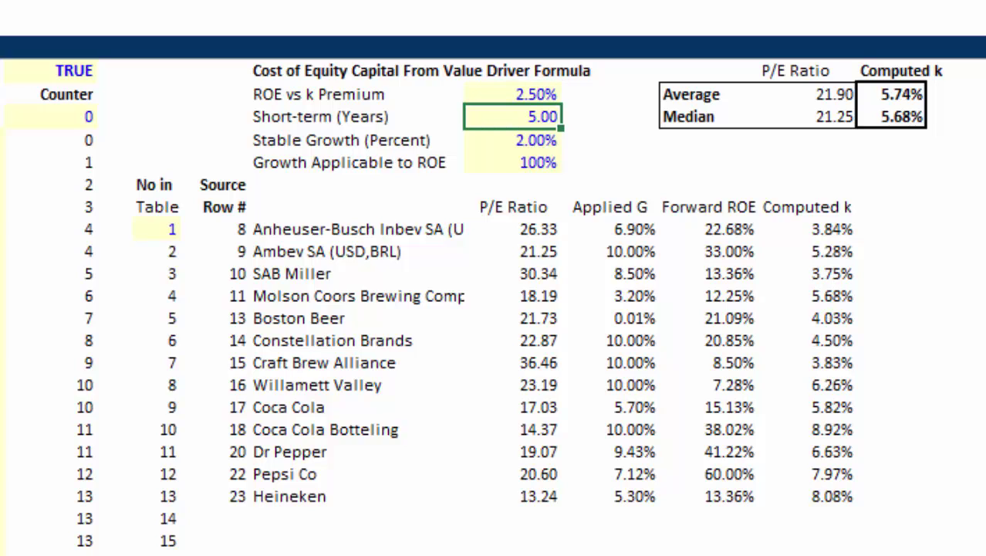
- Set the value driver formula's Short-term (Years) to 10 and recalculate the sheet
key("Down")
key("Up")
type("1")
key("Return")
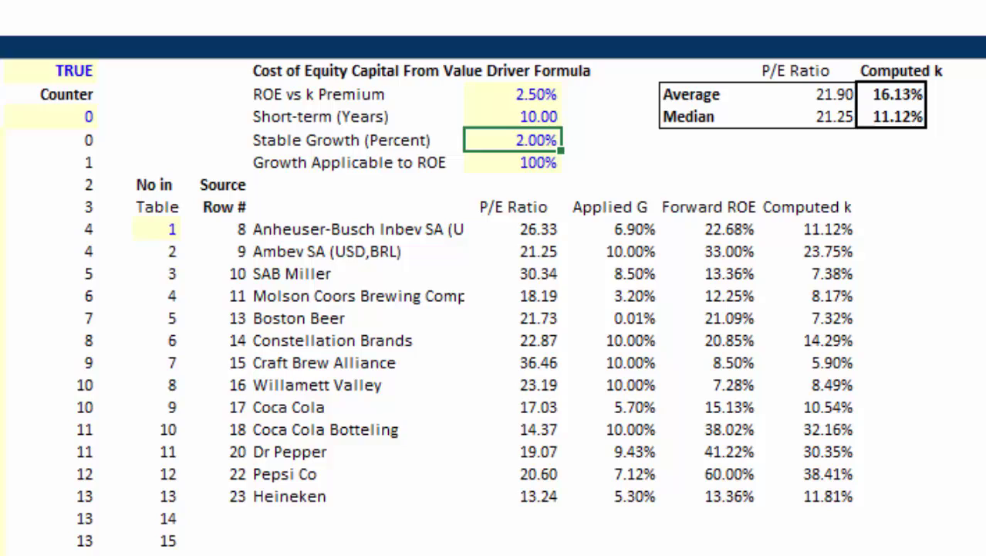
- Set Short-term (Years) back to 5 and recalculate the sheet
key("Up")
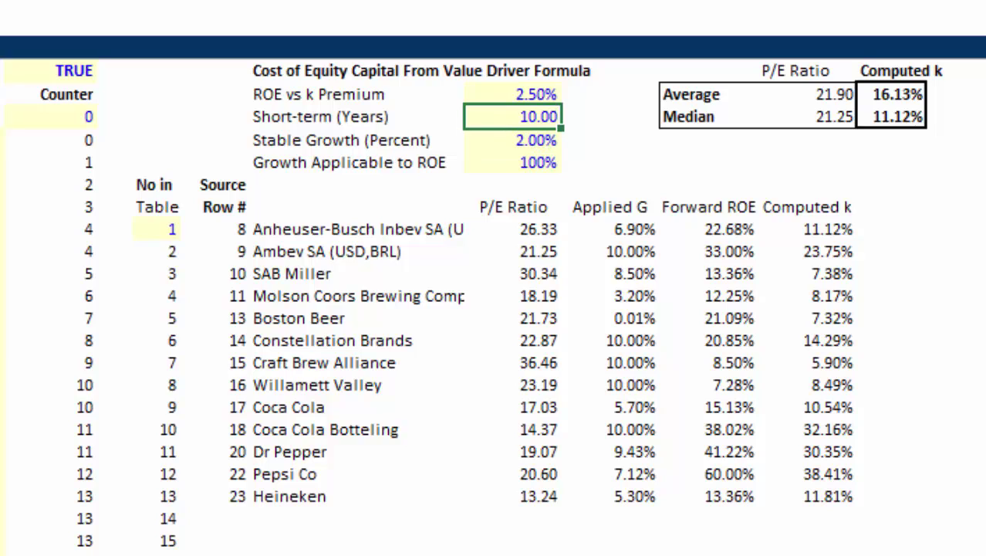
type("5")
key("Return")
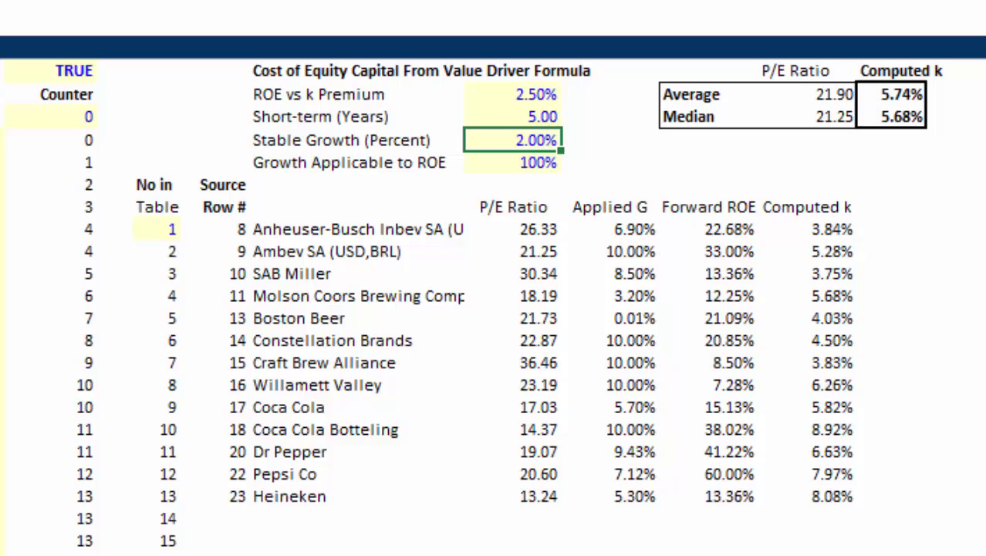
- Open the Value Driver ROI sheet and look over its overall cost of capital assumptions and filtered EV/EBIT table
key("ctrl+Page_Down")
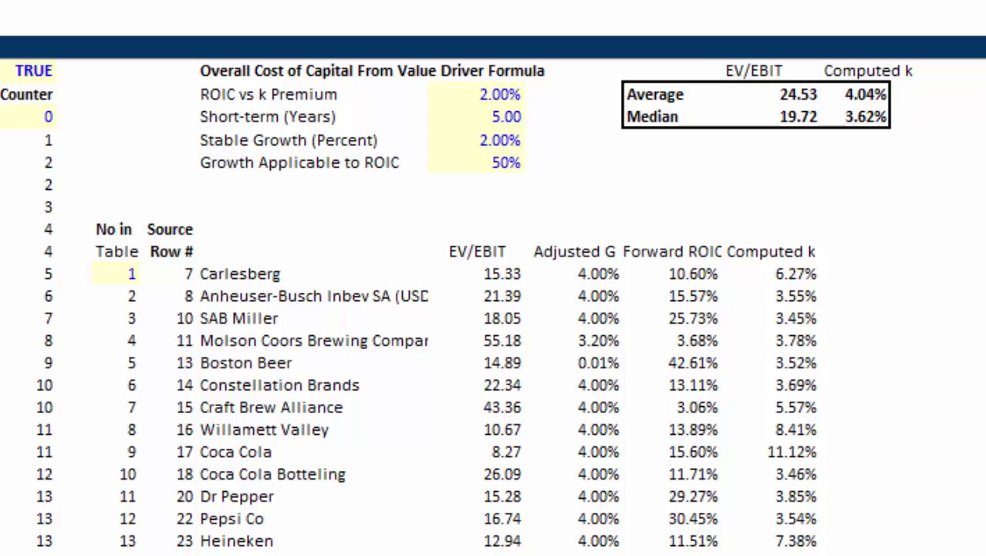
left_click(390, 466)
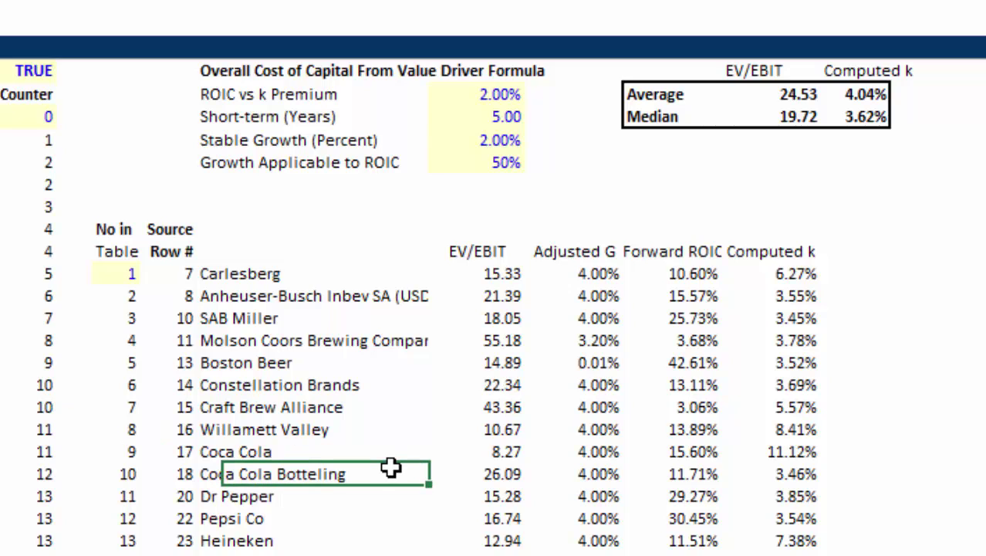
key("Left")
key("Left")
key("Left")
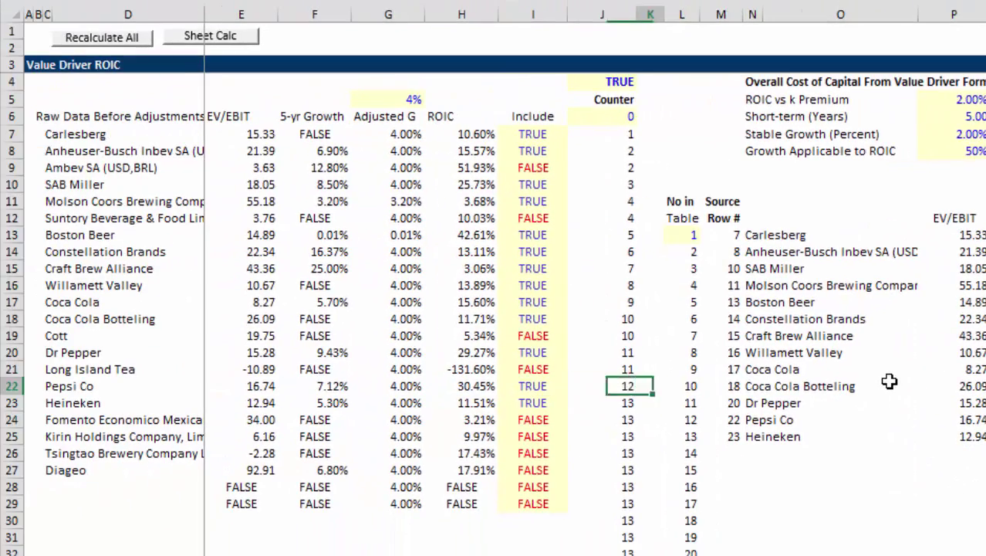
key("Right")
key("Right")
key("Right")
key("Right")
key("Right")
key("Right")
key("Right")
key("Up")
key("Up")
key("Up")
key("Up")
key("Up")
key("Up")
key("Up")
key("Up")
key("Up")
key("Up")
key("Up")
key("Up")
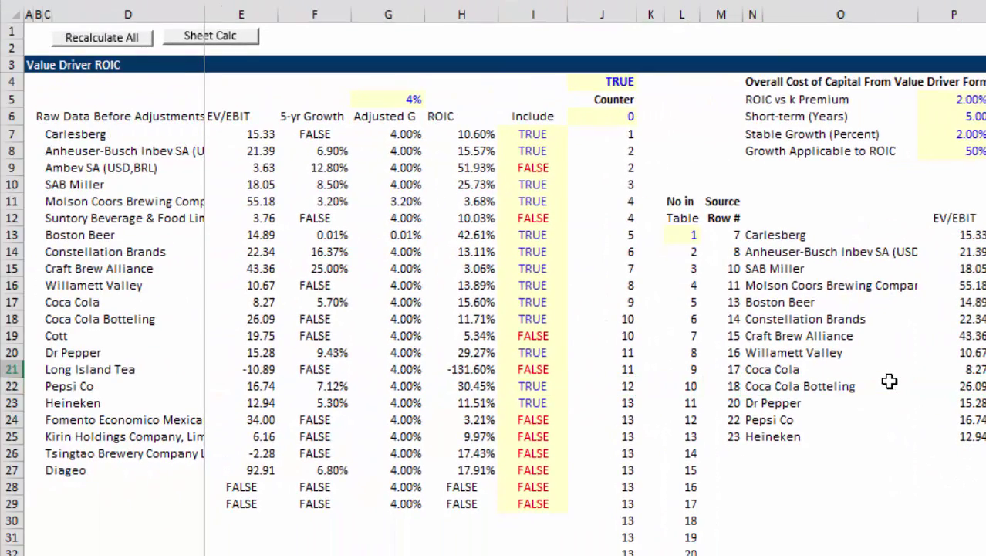
key("Left")
key("Down")
key("Down")
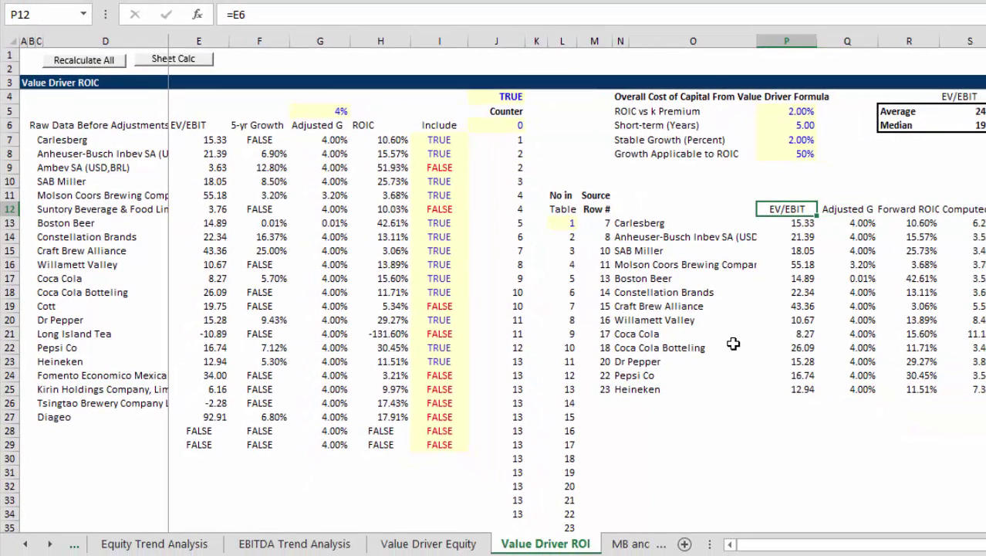
- Look back across the raw data before adjustments on the ROIC sheet, from the Include flags to 5-yr Growth
key("Left")
key("Left")
key("Left")
key("Left")
key("Left")
key("Left")
key("Left")
key("Left")
key("Left")
key("Left")
key("Up")
key("Up")
key("Up")
key("Up")
key("Up")
key("Up")
key("Up")
key("Up")
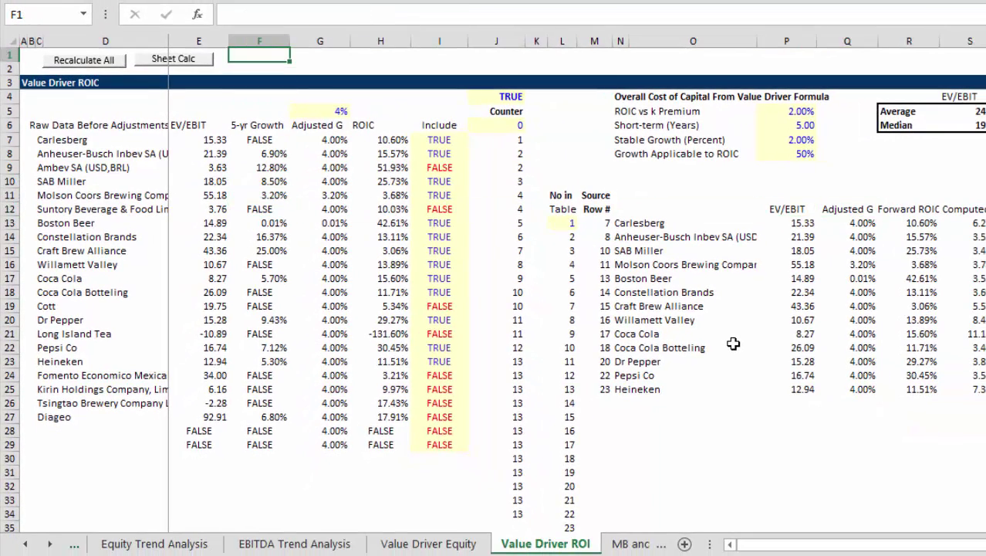
- Set the ROIC vs k Premium to 4% and recalculate the Value Driver ROIC sheet
key("Right")
key("Right")
key("Right")
key("Right")
key("Right")
key("Right")
key("Right")
key("Right")
key("Right")
key("Right")
key("Right")
key("Right")
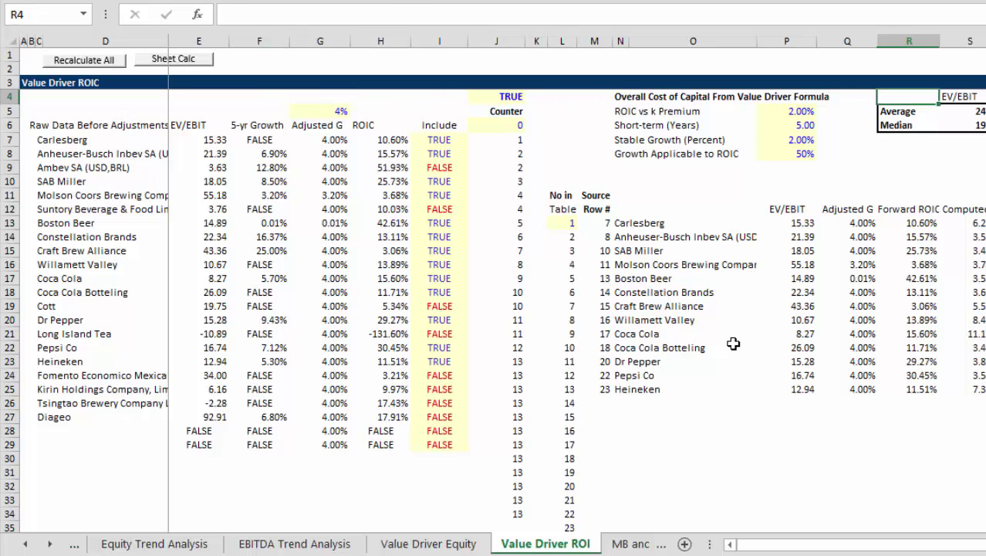
key("Down")
key("Left")
key("Left")
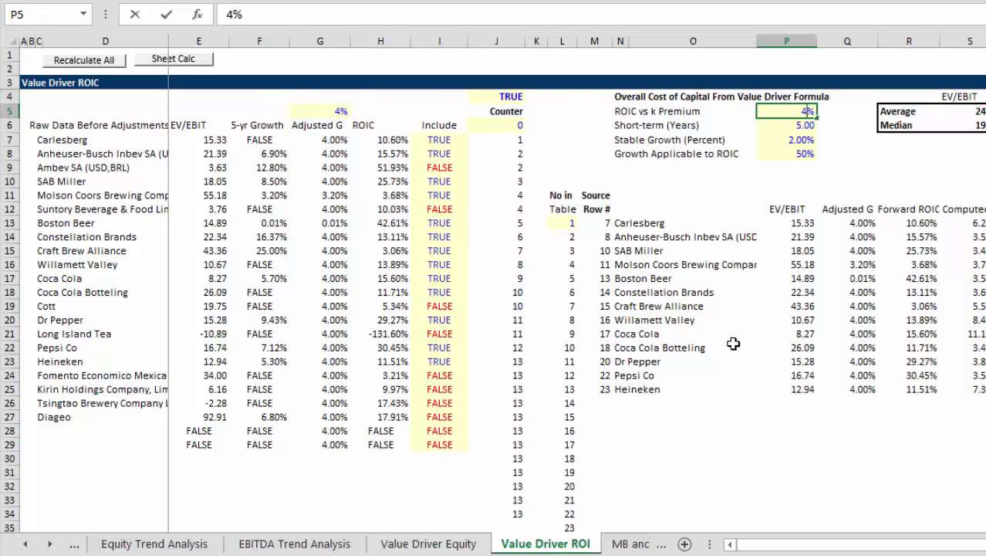
key("Return")
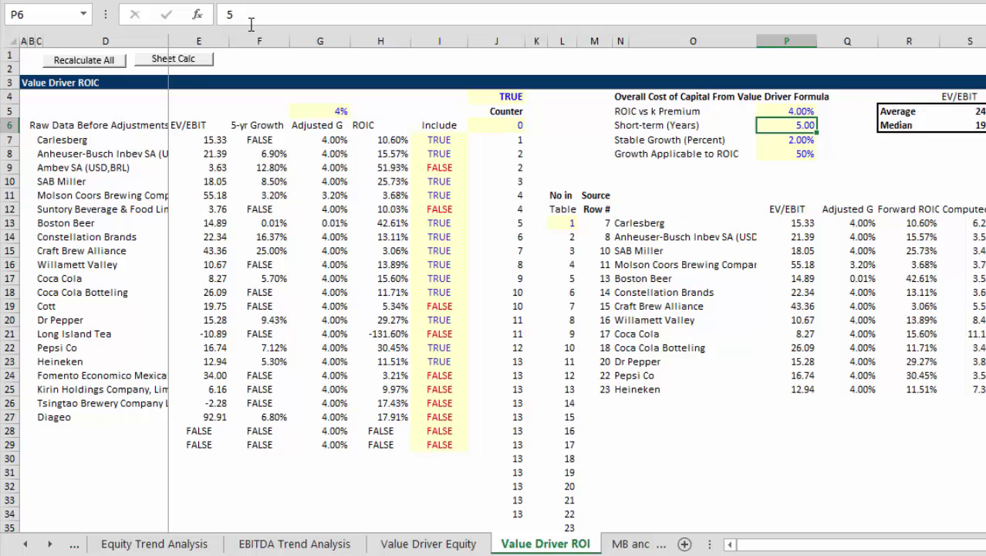
left_click(192, 65)
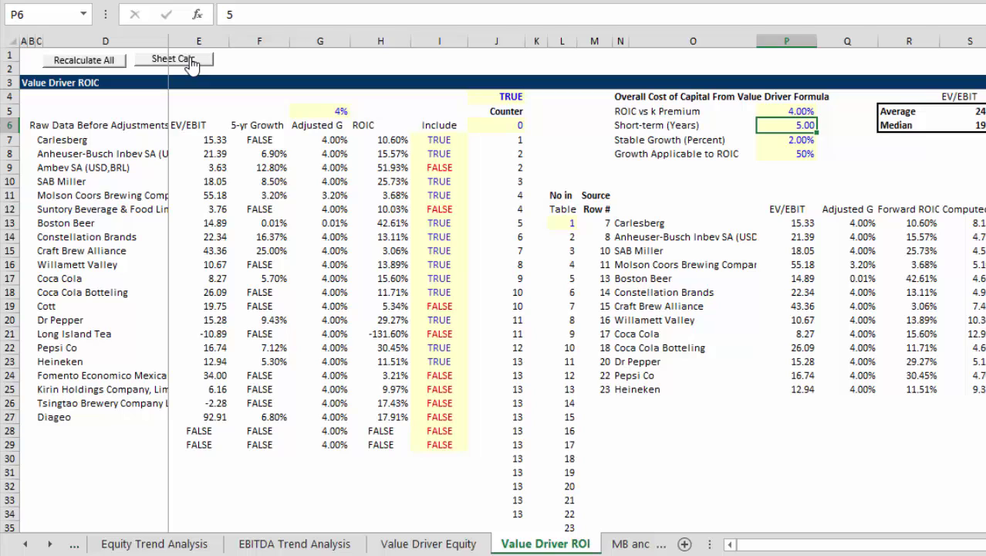
- Set the ROIC vs k Premium to 2% and recalculate the Value Driver ROIC sheet
key("Up")
type("2")
key("Return")
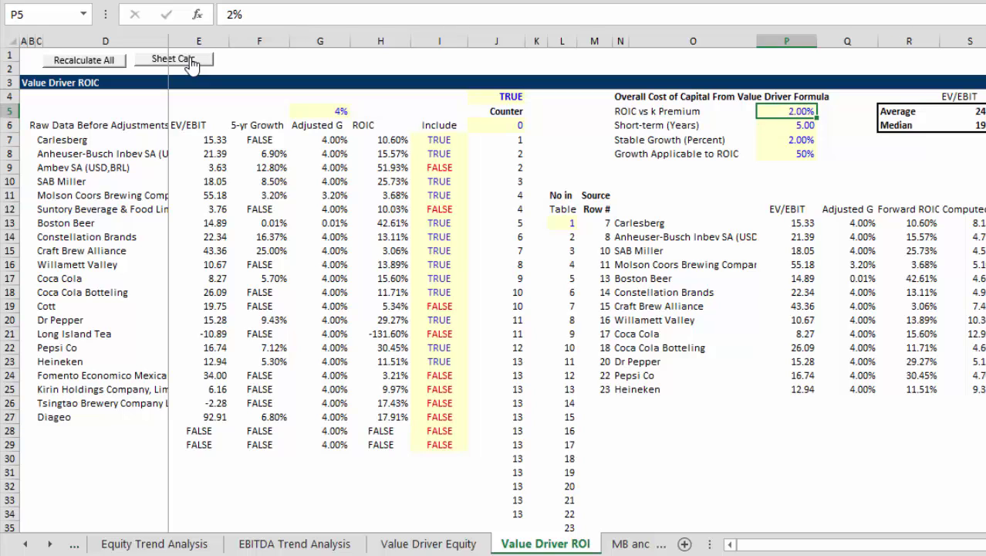
left_click(192, 67)
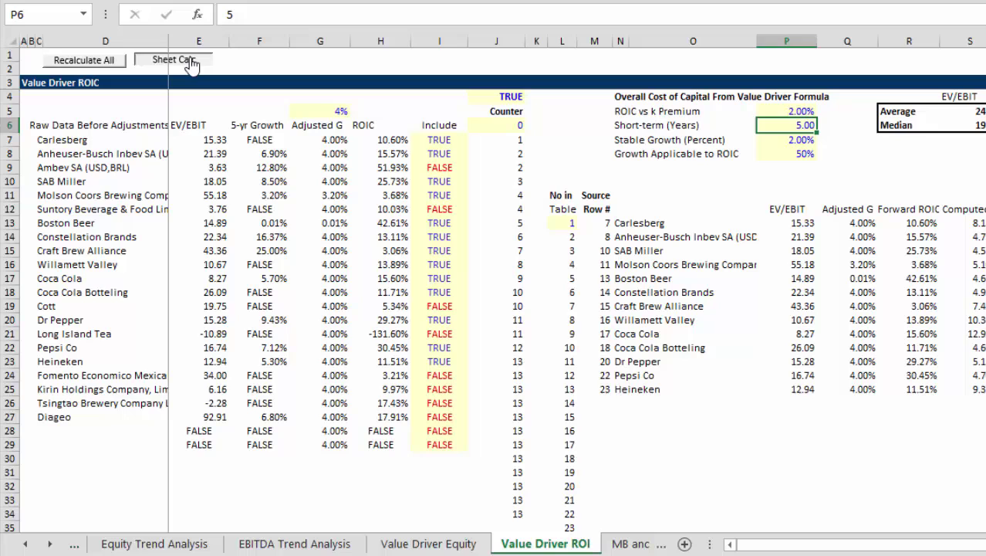
- Look over the price-to-book regression on the MB and ROE sheet and the regression on the EV to Inv Cap and ROIC sheet
left_click(637, 545)
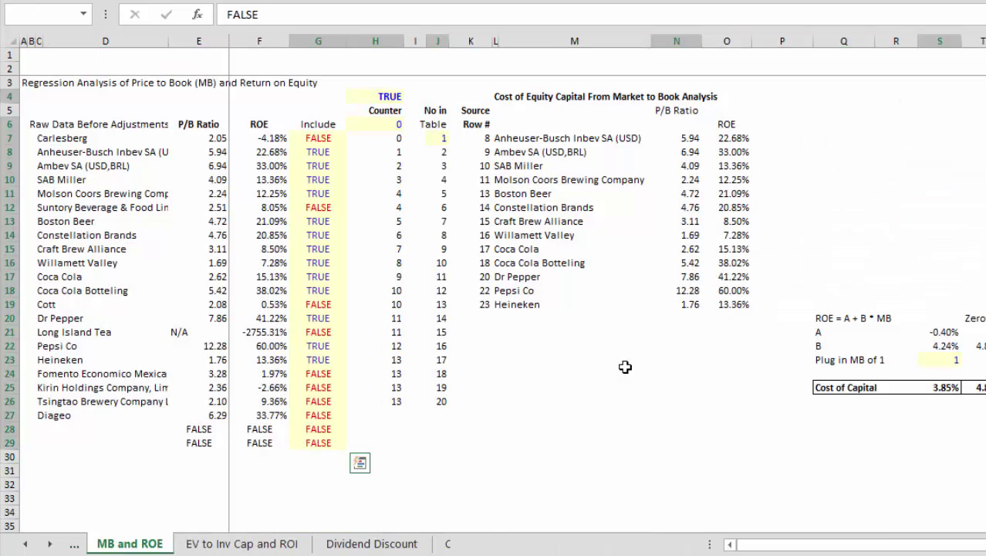
left_click(567, 379)
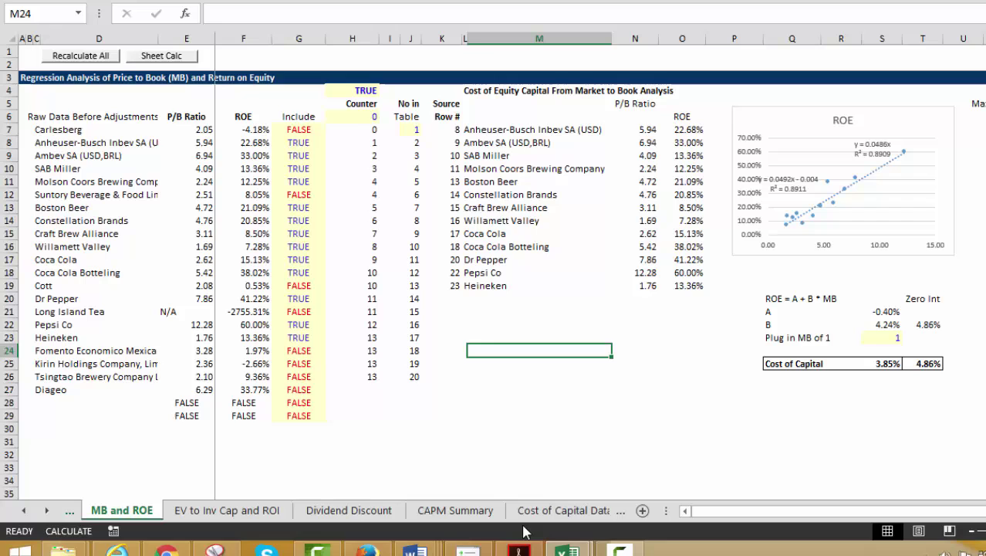
left_click(202, 512)
left_click(596, 311)
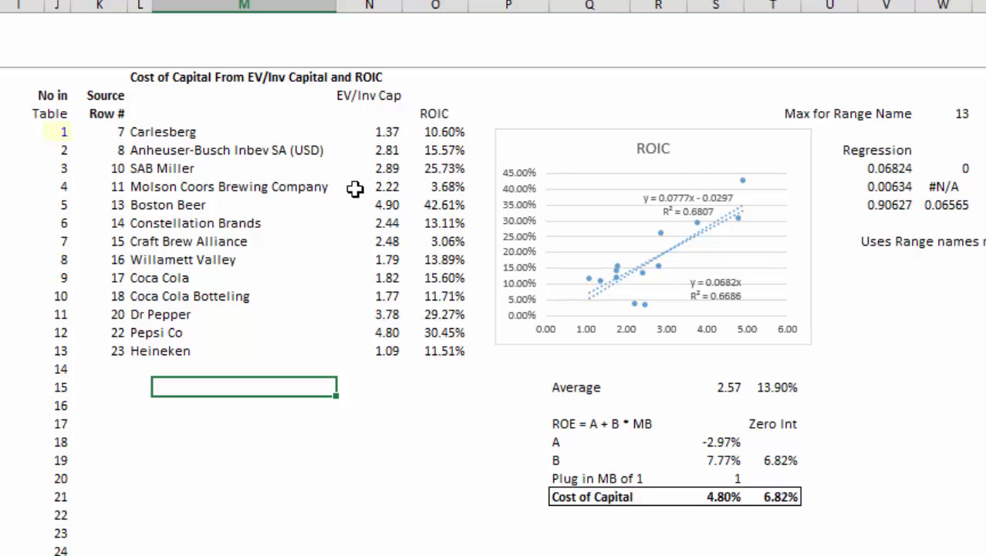
left_click(246, 484)
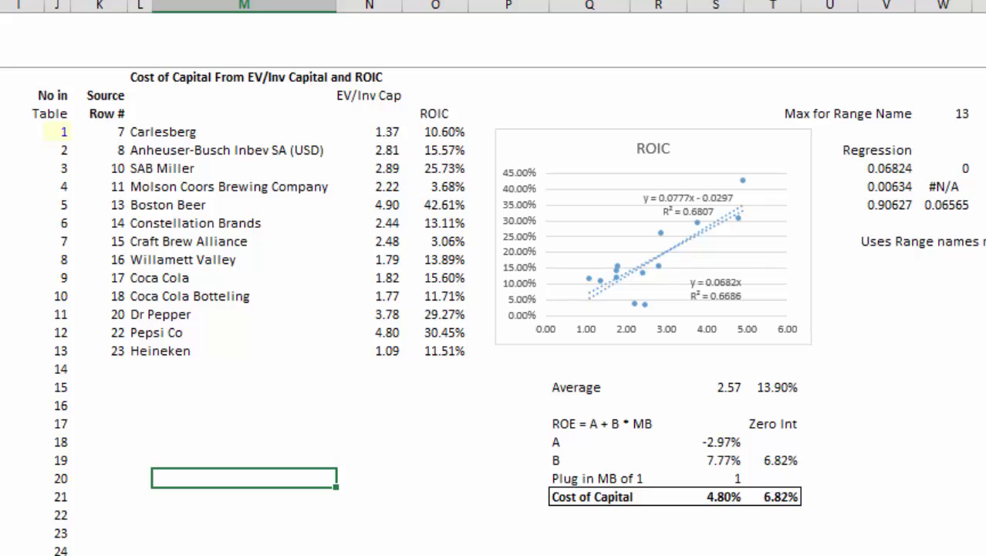
- Switch the measure shown on the EBITDA Trend Analysis sheet to Pre-tax ROIC
key("ctrl+Page_Down")
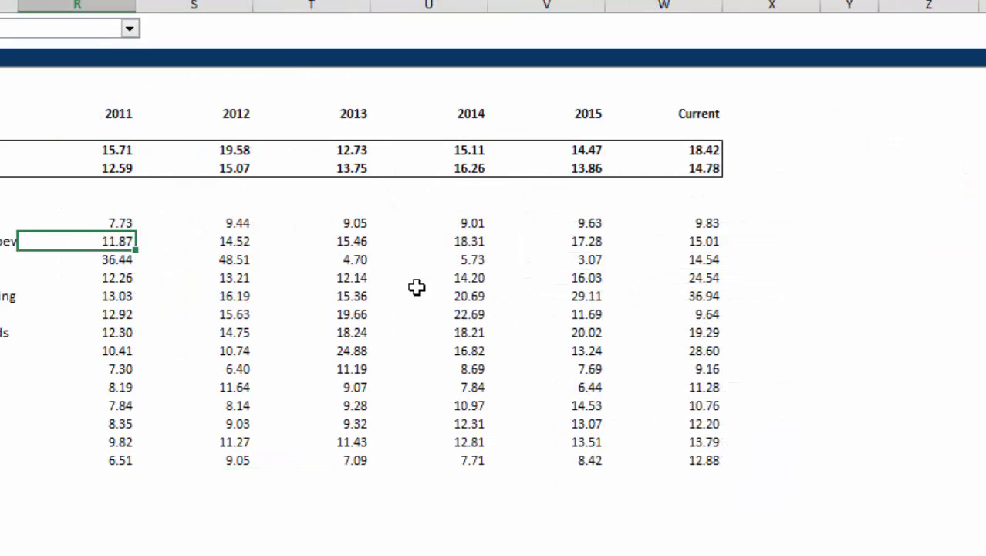
left_click(129, 28)
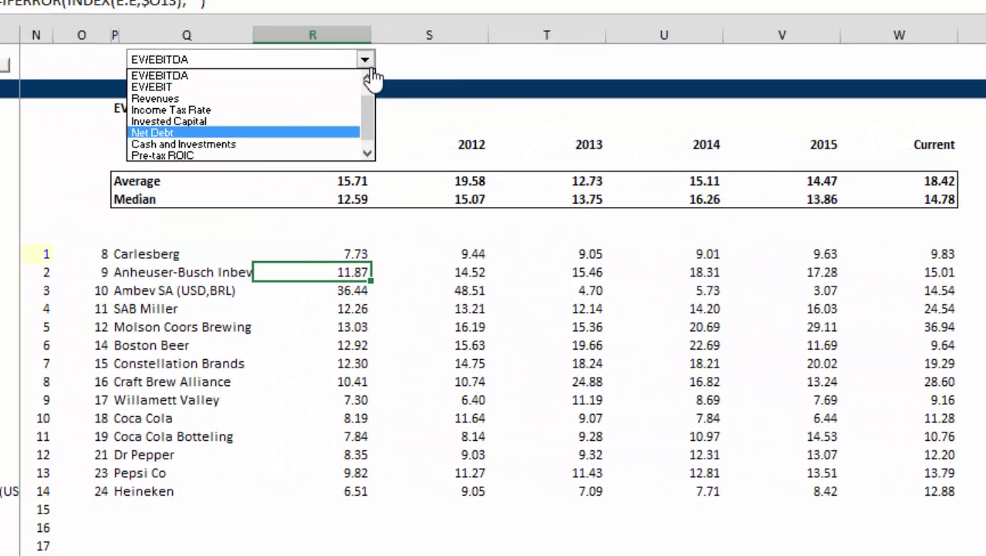
key("Down")
key("Down")
key("Return")
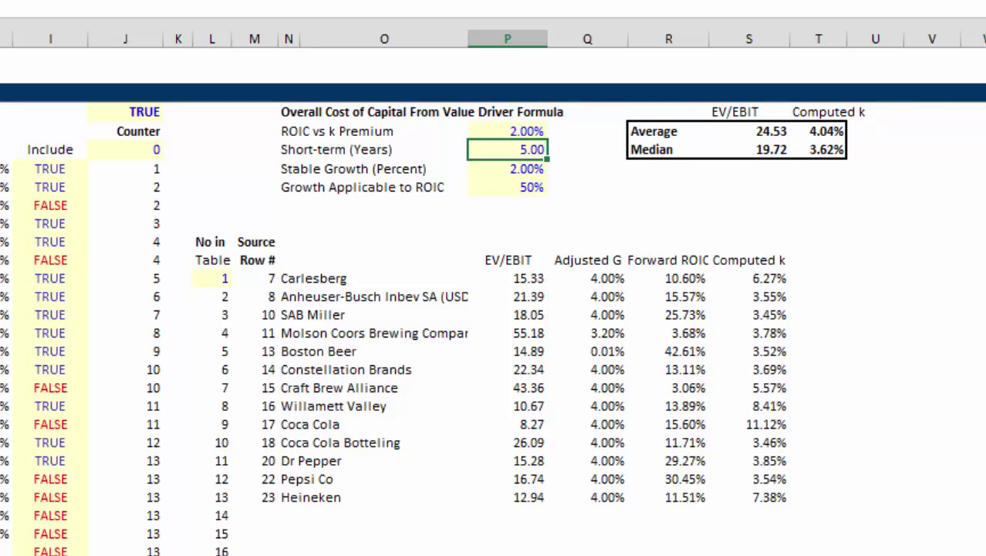
- Review the market-to-book and EV/Inv Capital cost of capital sheets, ending with the Dividend Discount table and its notes
key("ctrl+Page_Down")
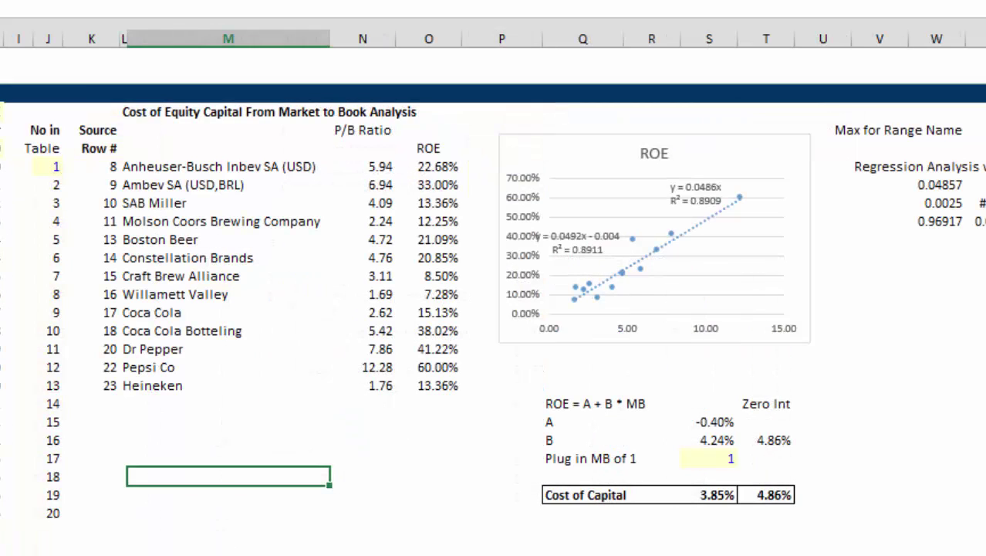
key("ctrl+Page_Down")
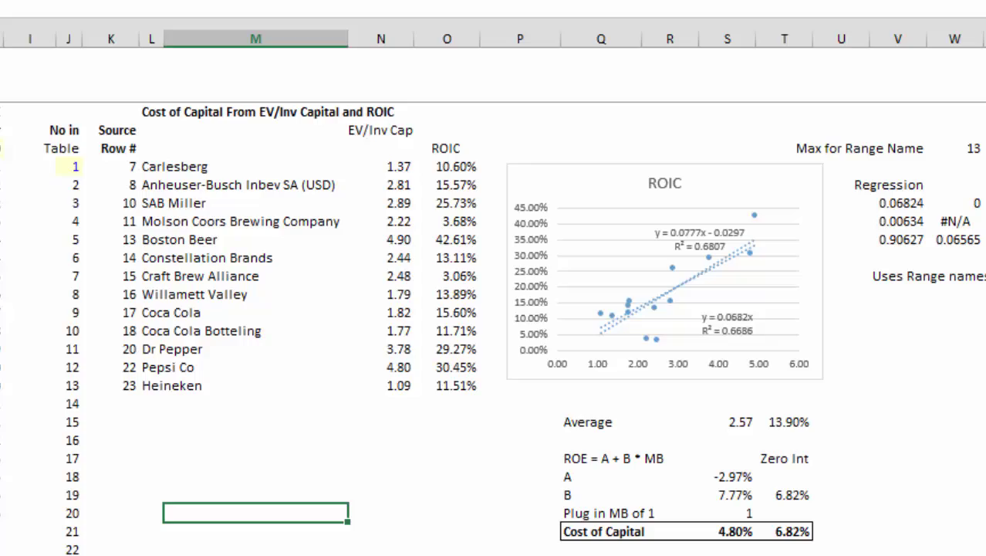
key("ctrl+Page_Down")
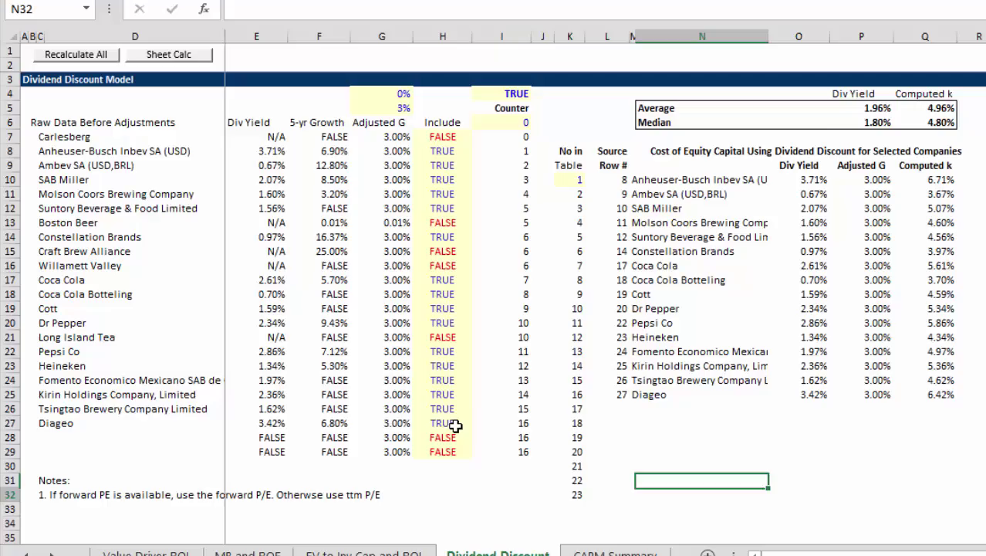
key("Down")
key("Down")
key("Down")
key("Down")
key("Down")
key("Down")
key("Down")
key("Down")
key("Down")
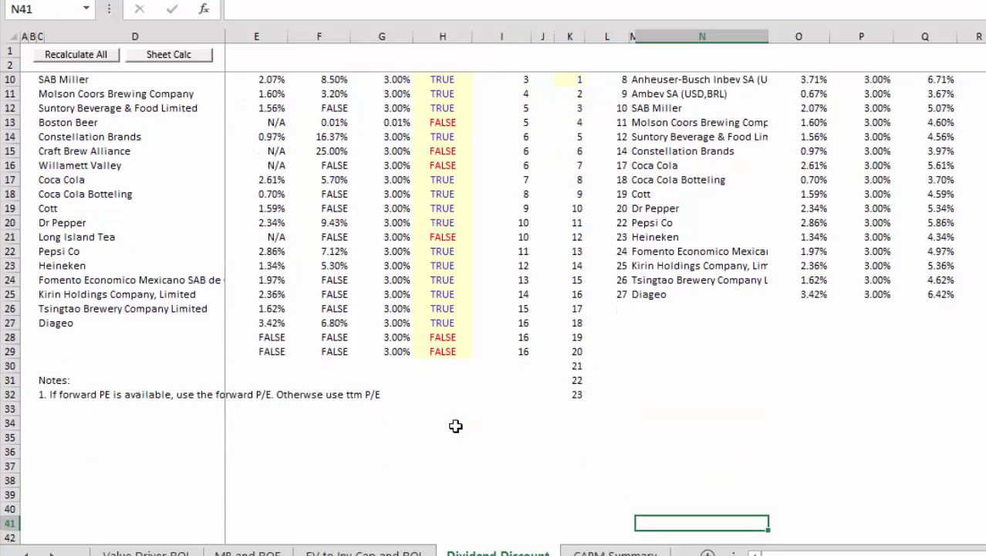
- Leaf back through the value driver and trend analysis sheets to the Menu Sheet
key("ctrl+Page_Up")
key("ctrl+Page_Up")
key("ctrl+Page_Up")
key("ctrl+Page_Up")
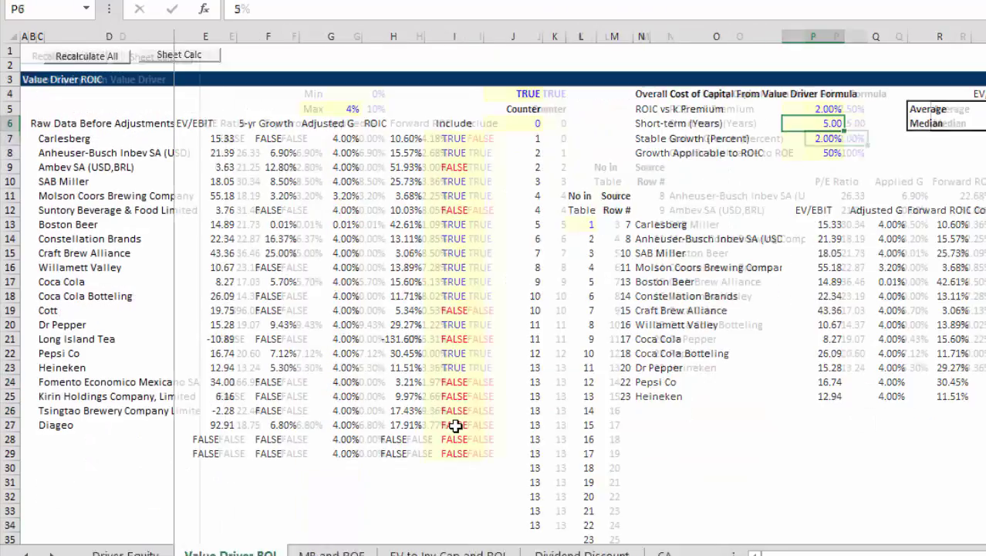
key("ctrl+Page_Up")
key("ctrl+Page_Up")
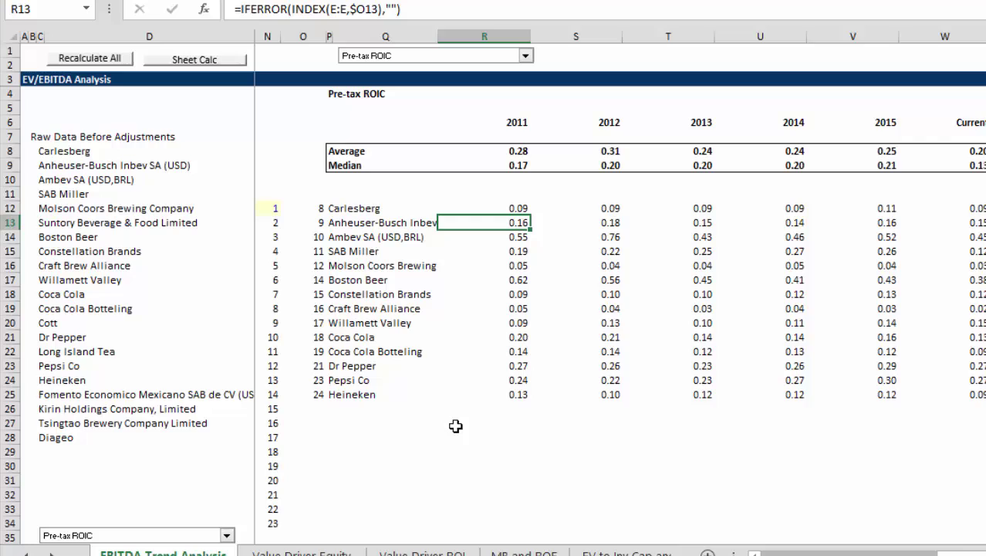
key("ctrl+Page_Up")
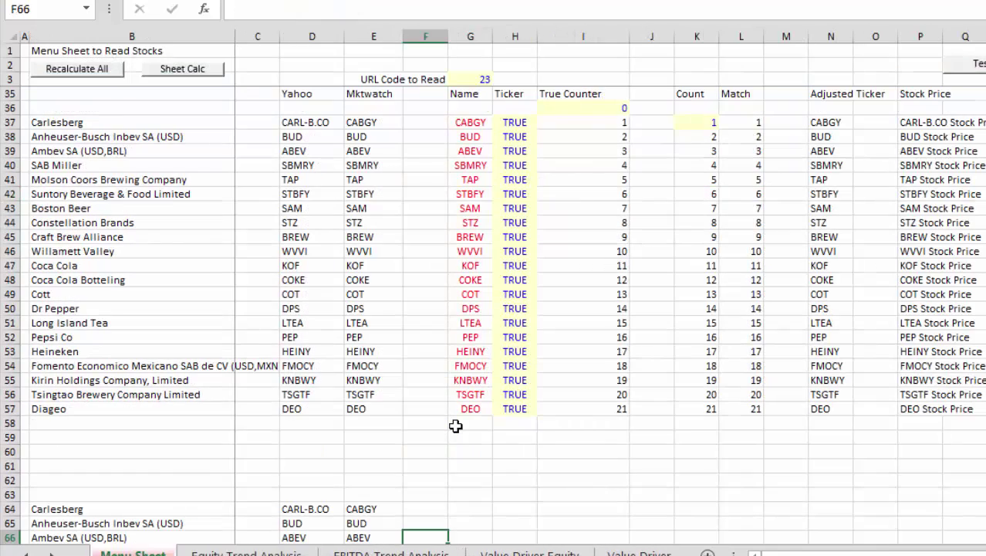
- Look down the Equity Trend Analysis sheet, past the Return on Ending Equity table to the area below it
key("ctrl+Page_Down")
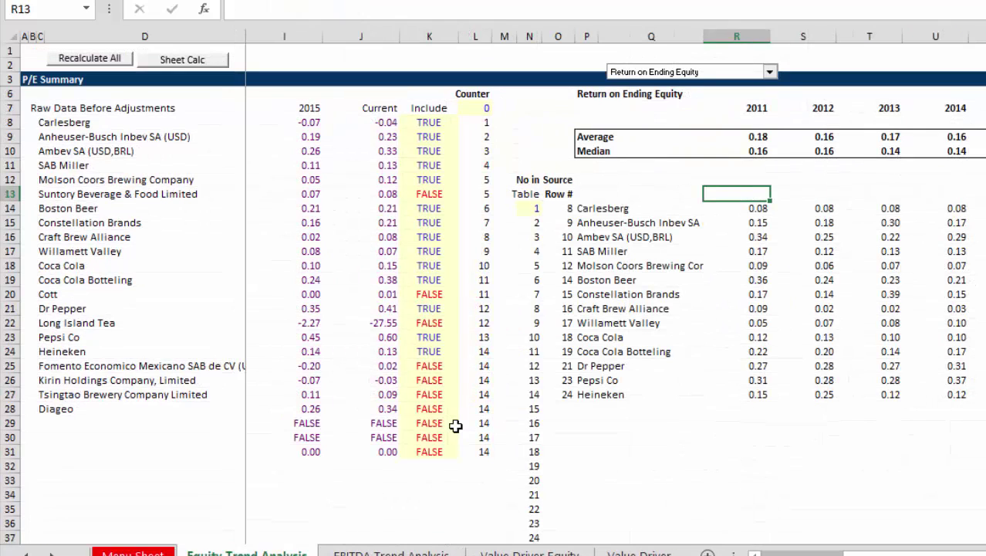
key("Down")
key("Down")
key("Down")
key("Down")
key("Down")
key("Down")
key("Down")
key("Down")
key("Down")
key("Down")
key("Down")
key("Down")
key("Down")
key("Down")
key("Down")
key("Down")
key("Down")
key("Down")
key("Down")
key("Down")
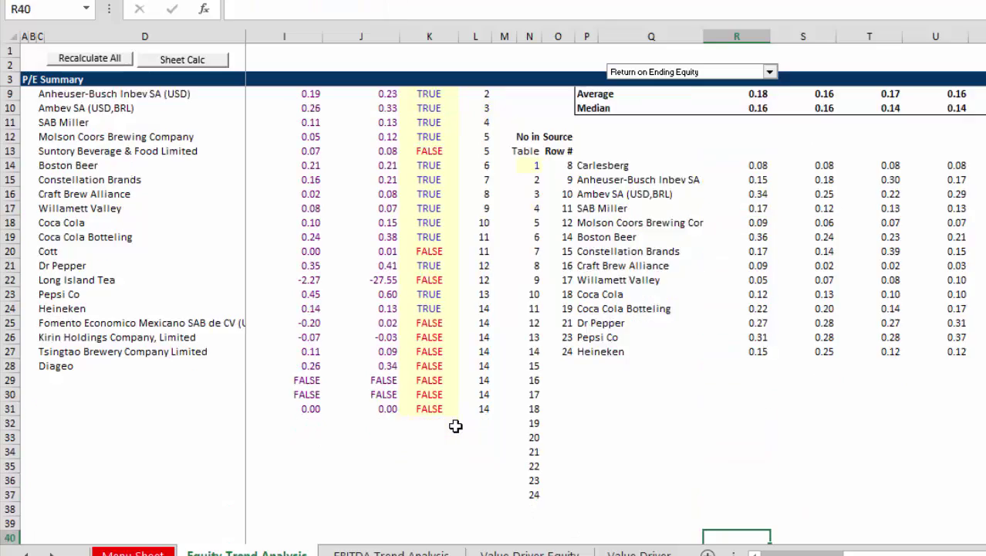
key("Up")
key("Left")
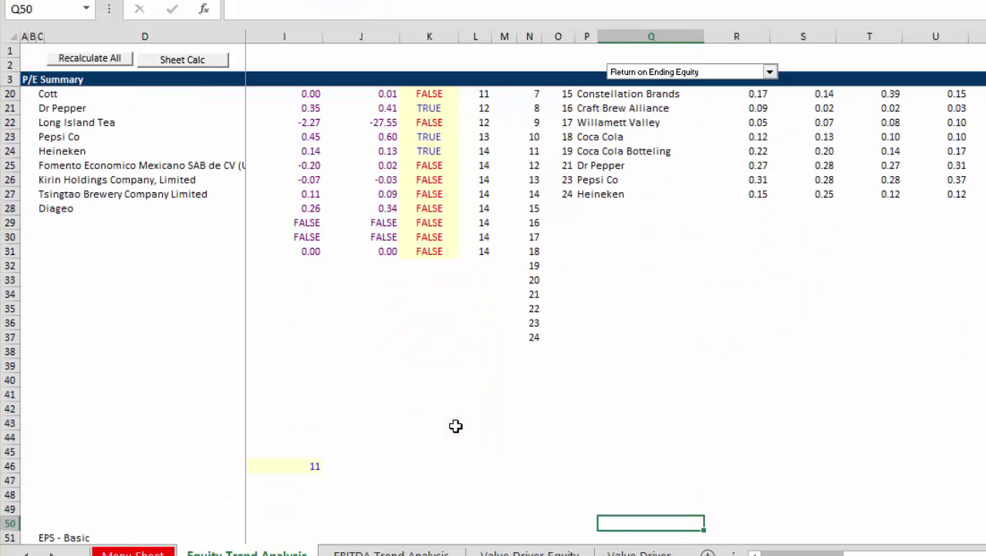
- Find the demonstration of computing cost of capital below the company table on the Value Driver Equity sheet
key("ctrl+Page_Down")
key("ctrl+Page_Down")
key("ctrl+Page_Down")
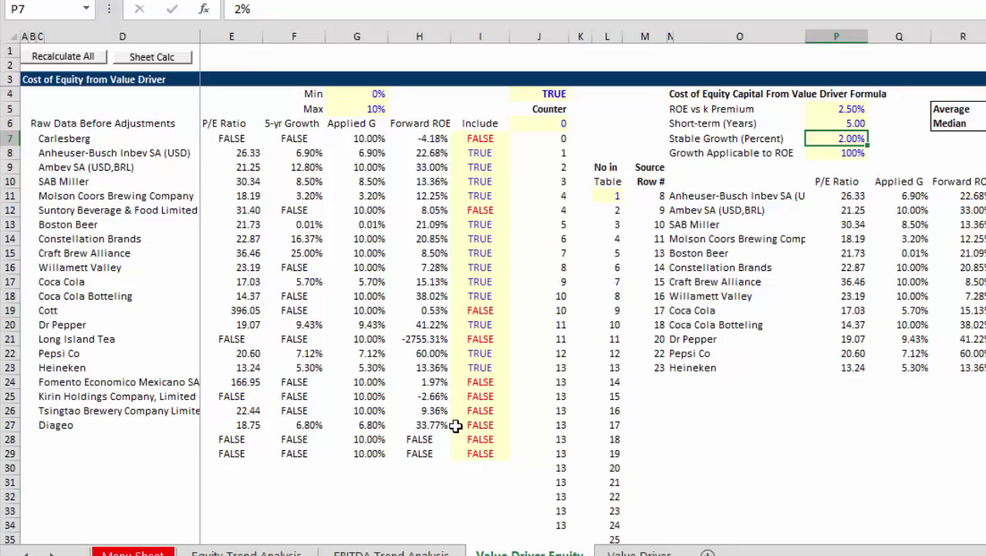
key("ctrl+Page_Up")
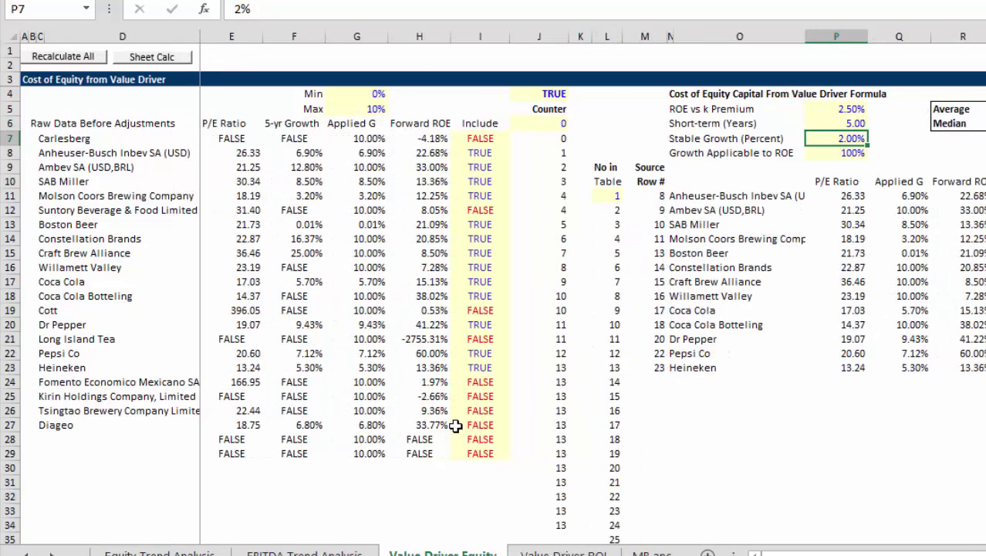
key("Page_Down")
key("Up")
key("Up")
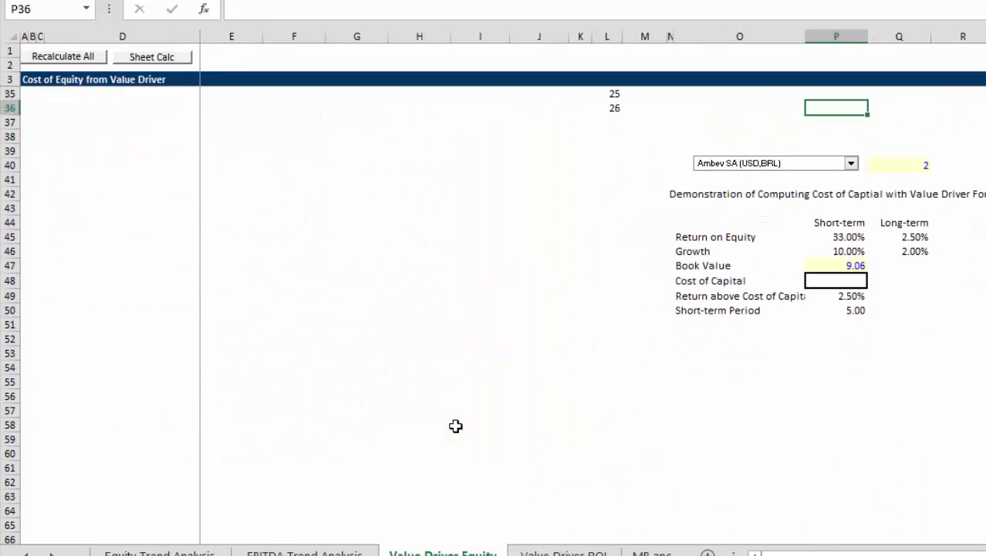
key("Up")
key("Up")
key("Up")
key("Up")
key("Up")
key("Up")
key("Up")
key("Up")
key("Up")
key("Up")
key("Up")
key("Up")
key("Up")
key("Up")
key("Up")
key("Up")
key("Down")
key("Down")
key("Down")
key("Down")
key("Down")
key("Down")
key("Down")
key("Down")
key("Down")
key("Down")
key("Down")
key("Down")
key("Down")
key("Down")
key("Down")
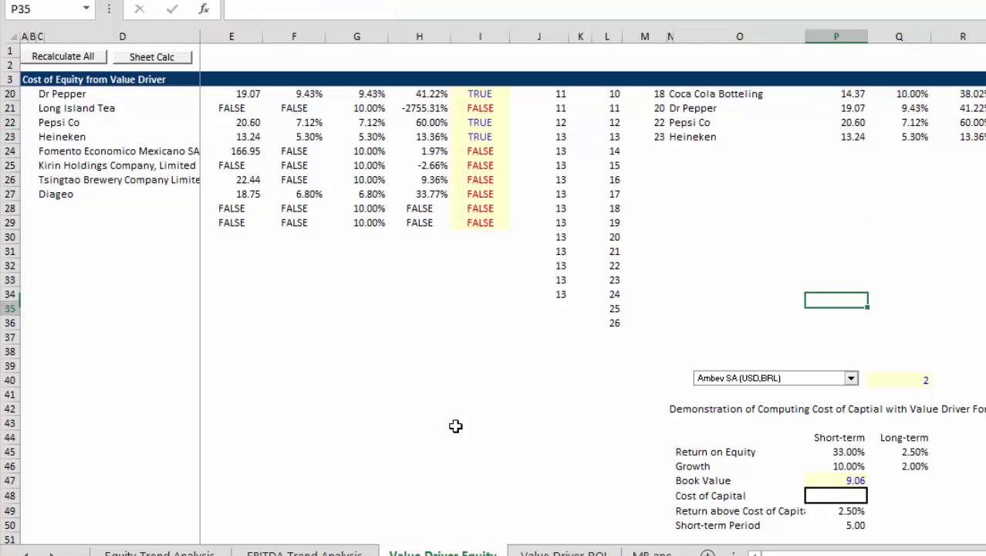
key("Down")
key("Down")
key("Down")
key("Down")
key("Down")
key("Down")
key("Down")
key("Down")
key("Down")
key("Down")
key("Down")
key("Down")
key("Down")
key("Down")
key("Down")
key("Down")
key("Down")
key("Down")
key("Down")
key("Down")
key("Up")
key("Up")
key("Up")
key("Up")
key("Up")
key("Up")
key("Up")
key("Up")
key("Up")
key("Up")
key("Up")
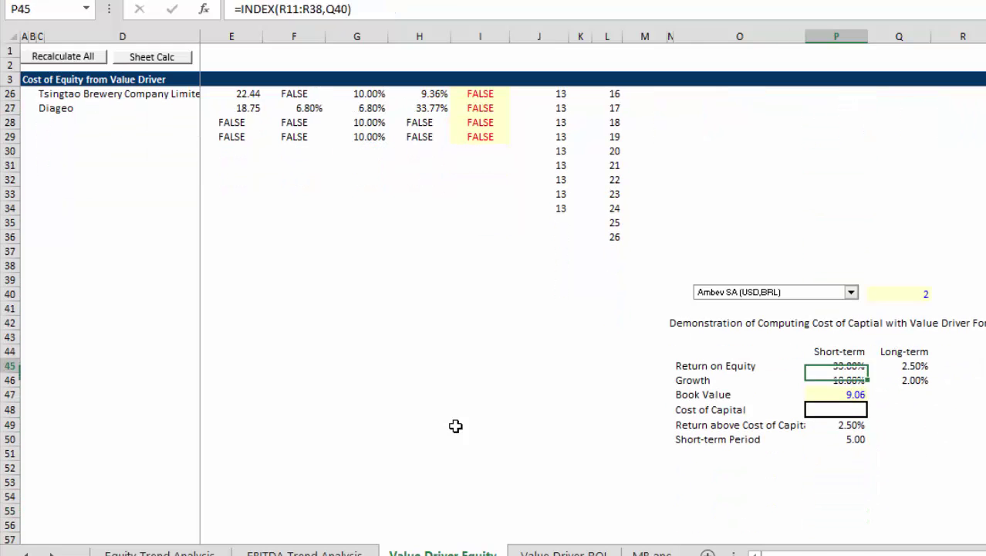
key("Up")
key("Down")
key("Down")
key("Down")
key("Down")
- Examine the demonstration's cells around Cost of Capital and the short-term and long-term Return on Equity formulas
key("Right")
key("F2")
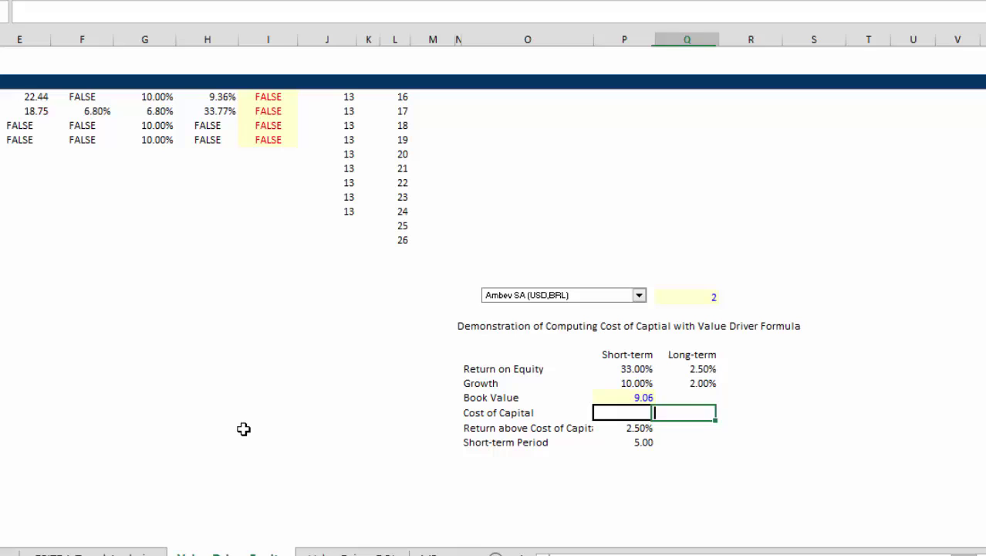
key("Right")
key("Right")
key("Left")
key("Left")
key("Left")
key("Left")
key("Left")
key("Up")
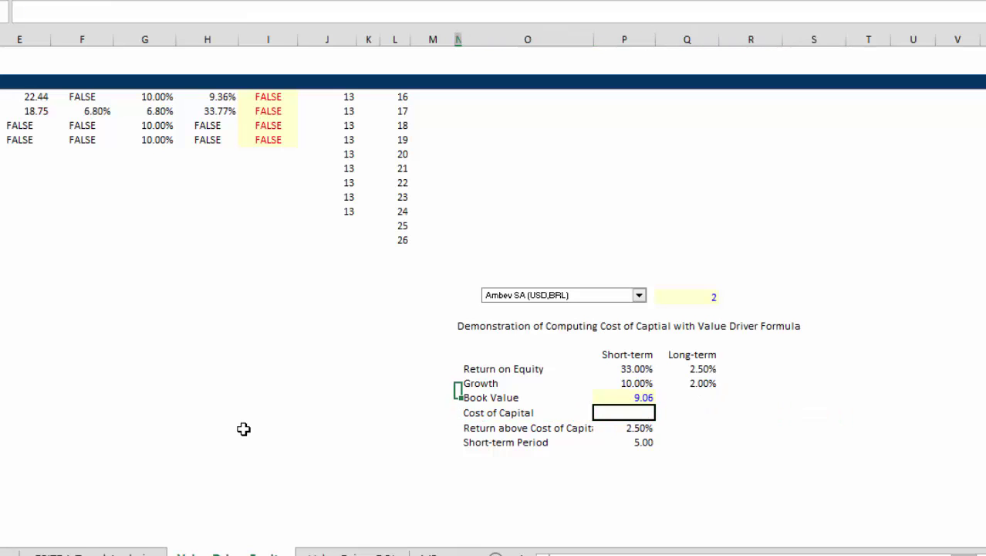
key("Up")
key("Right")
key("Right")
key("Right")
key("Down")
key("Up")
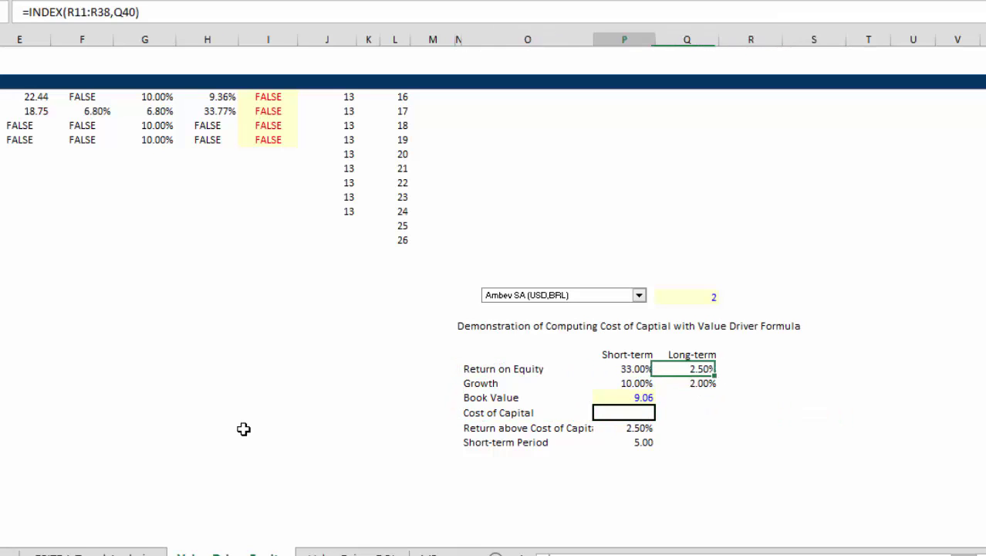
key("Left")
key("Left")
key("Right")
key("Right")
key("Right")
key("Left")
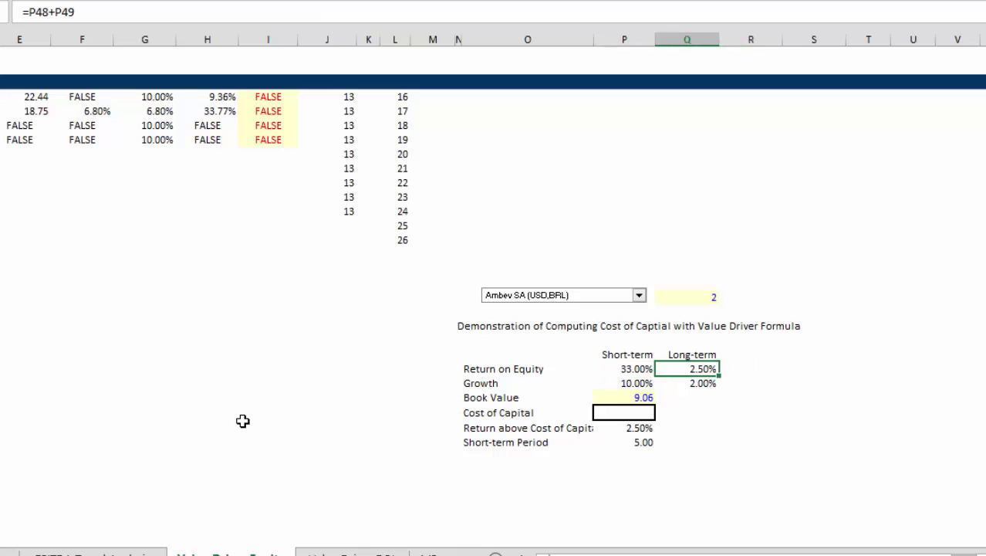
- Switch the demonstration's company to Anheuser-Busch Inbev SA (USD) and finally to SAB Miller
left_click(640, 296)
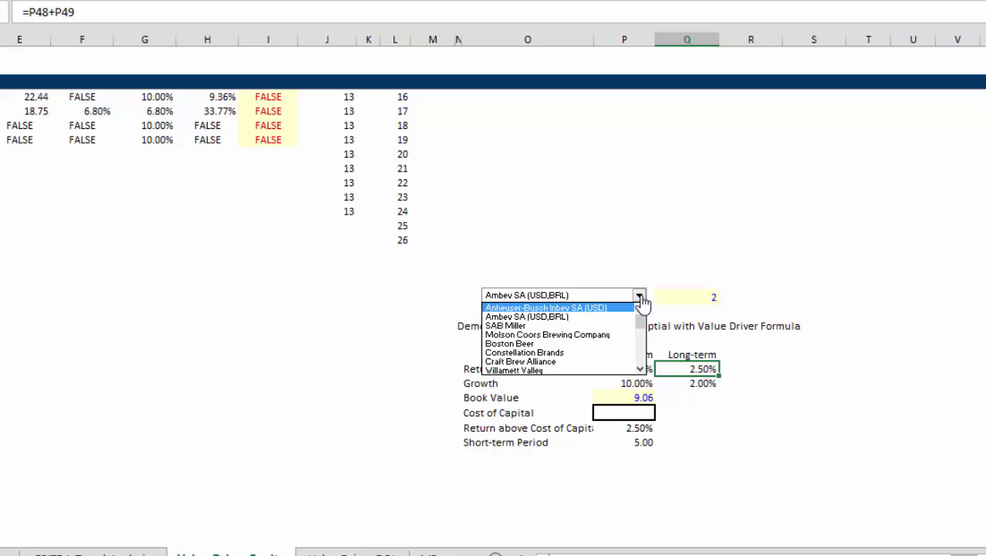
key("Return")
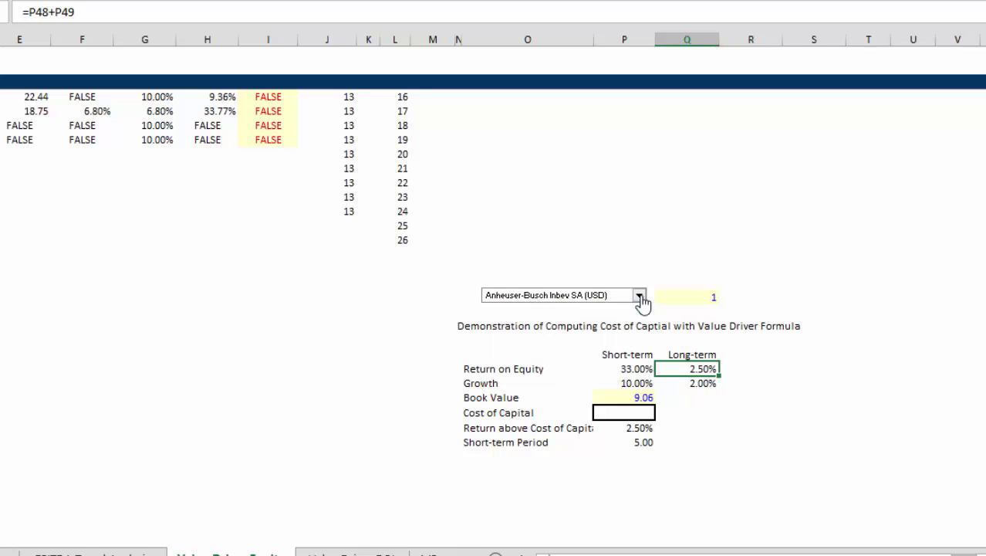
left_click(640, 296)
key("Down")
key("Down")
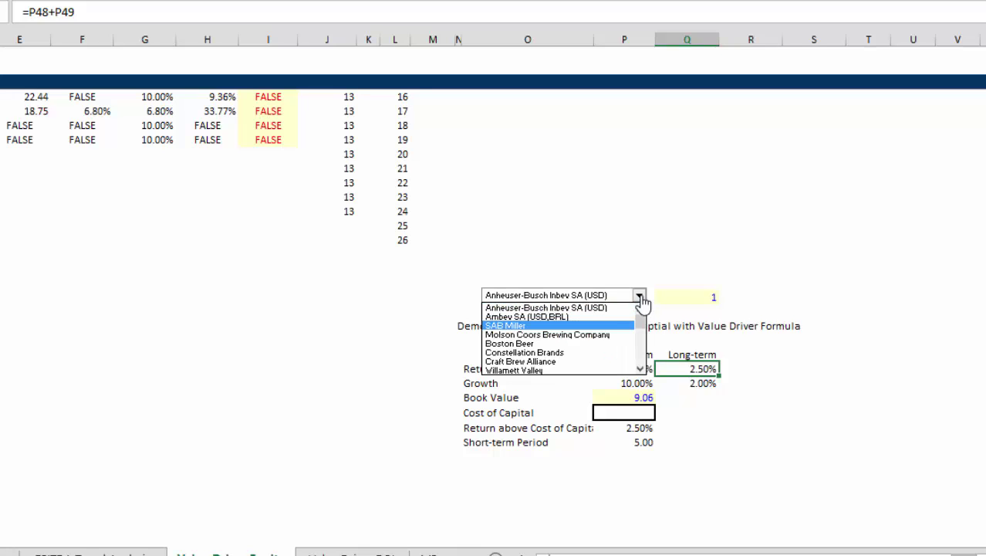
key("Return")
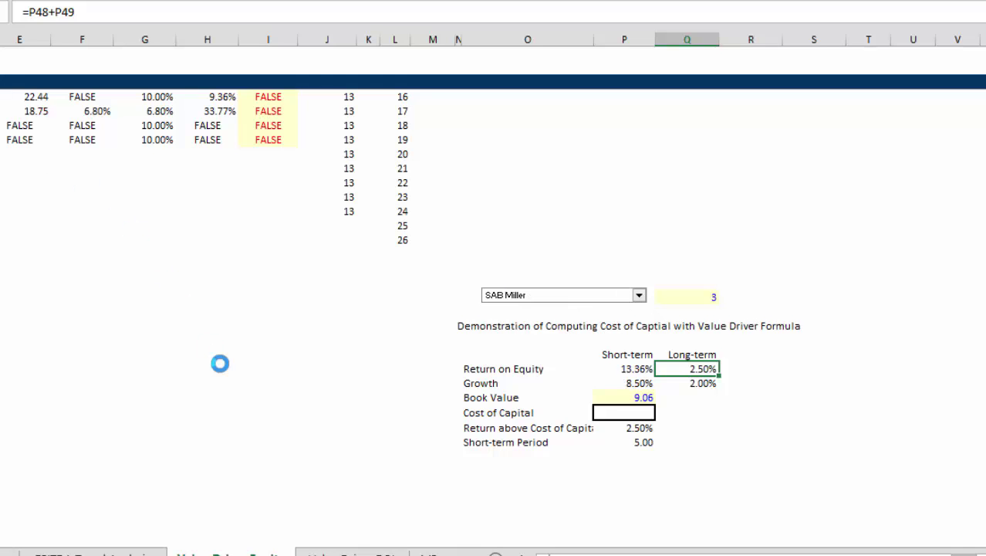
key("Up")
key("Up")
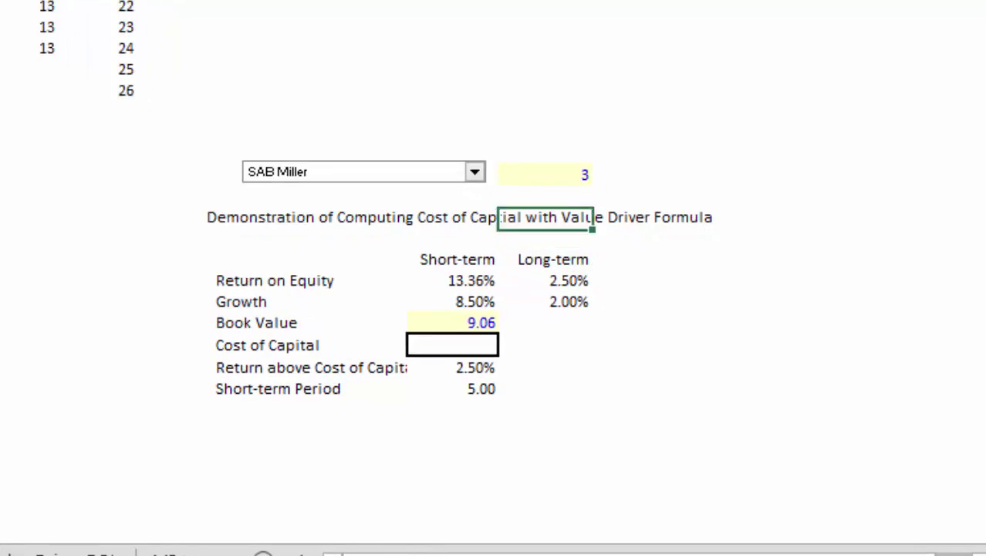
- Leave the SAB Miller value driver demonstration and go to the Dividend Discount sheet
key("Up")
key("Up")
key("Up")
key("Up")
key("Up")
key("Up")
key("Up")
key("Up")
key("Up")
key("Up")
key("Up")
key("Up")
key("Up")
key("Up")
key("Up")
key("Up")
key("Up")
key("Up")
key("Up")
key("Up")
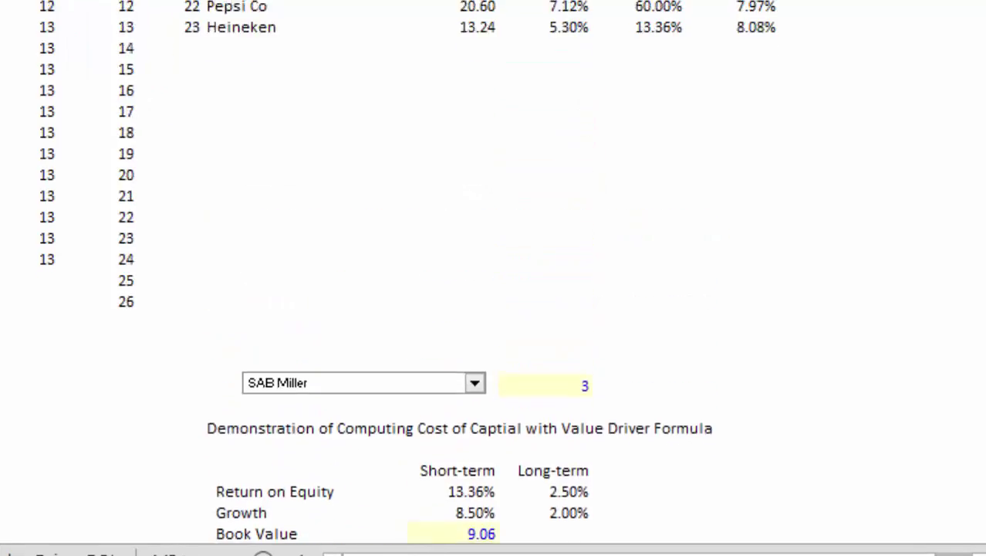
key("ctrl+Page_Down")
key("ctrl+Page_Down")
key("ctrl+Page_Down")
key("ctrl+Page_Down")
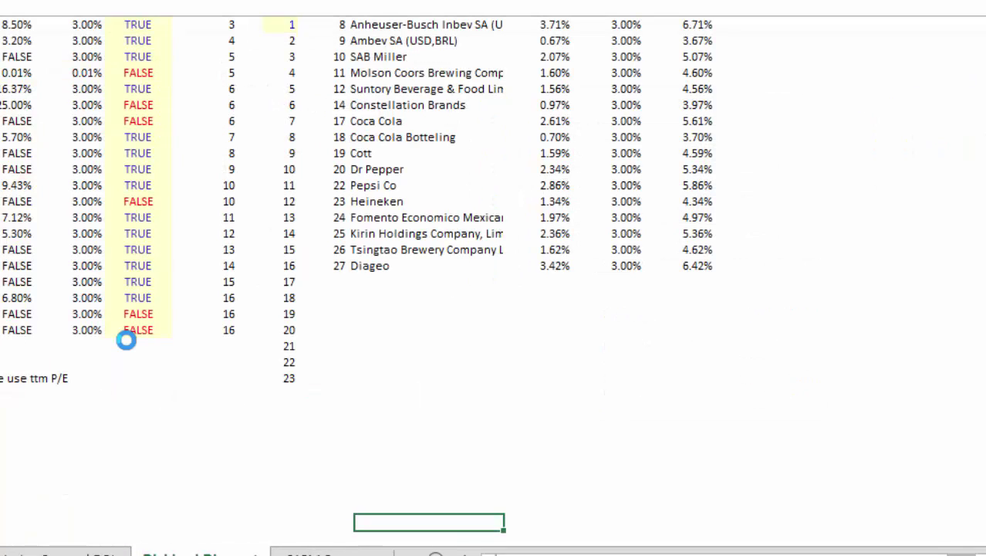
- Look over the selected companies' dividend discount cost of equity table and the Average and Median summary above it
key("Up")
key("Up")
key("Up")
key("Up")
key("Up")
key("Up")
key("Up")
key("Up")
key("Up")
key("Up")
key("Up")
key("Up")
key("Up")
key("Up")
key("Up")
key("Up")
key("Up")
key("Up")
key("Up")
key("Up")
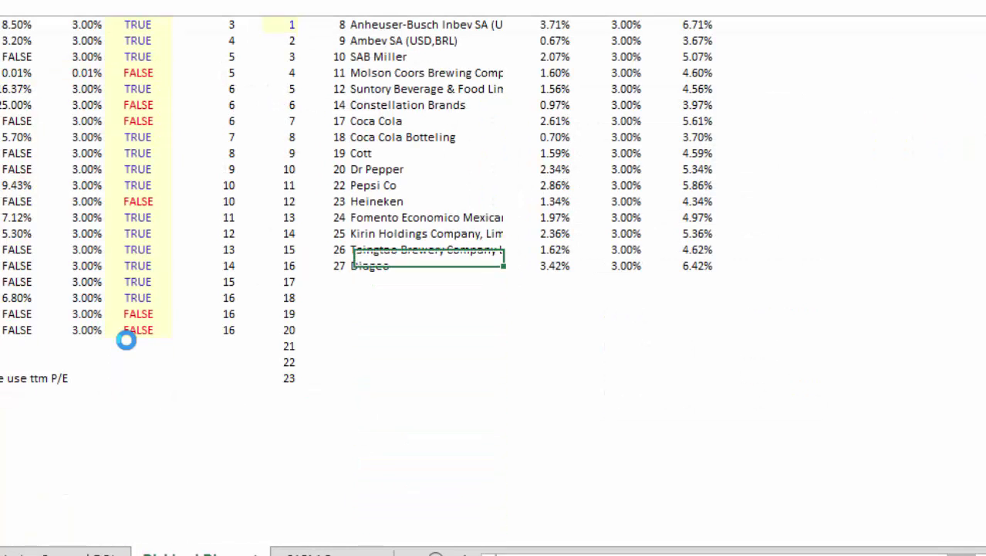
key("Up")
key("Up")
key("Up")
key("Up")
key("Up")
key("Up")
key("Up")
key("Up")
key("Up")
key("Down")
key("Down")
key("Down")
key("Down")
key("Down")
key("Down")
key("Down")
key("Down")
key("Down")
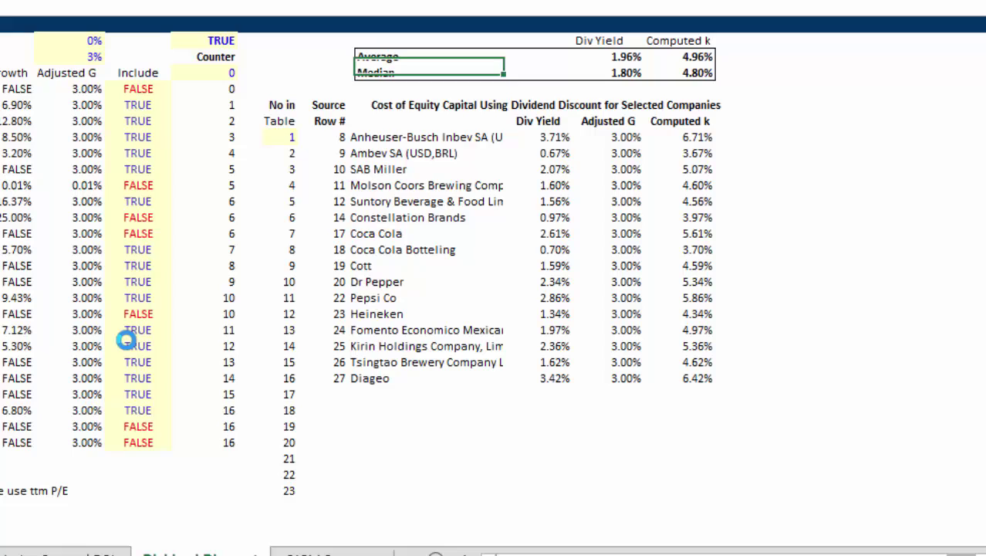
- Examine the Computed k and Div Yield averages and the Div Yield, Adjusted G and Computed k values of the first companies
key("Right")
key("Right")
key("Right")
key("Up")
key("Down")
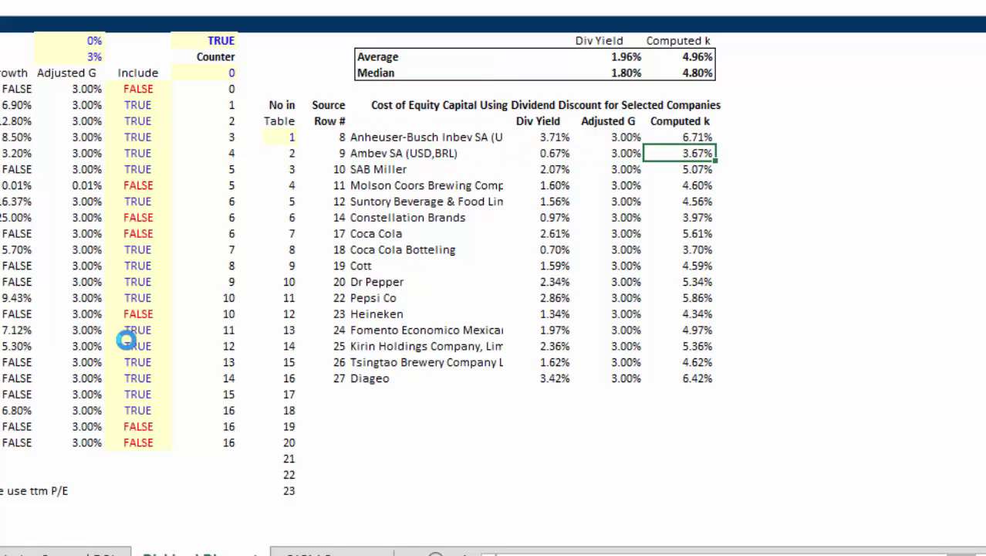
key("Up")
key("Up")
key("Up")
key("Up")
key("Up")
key("Up")
key("Left")
key("Left")
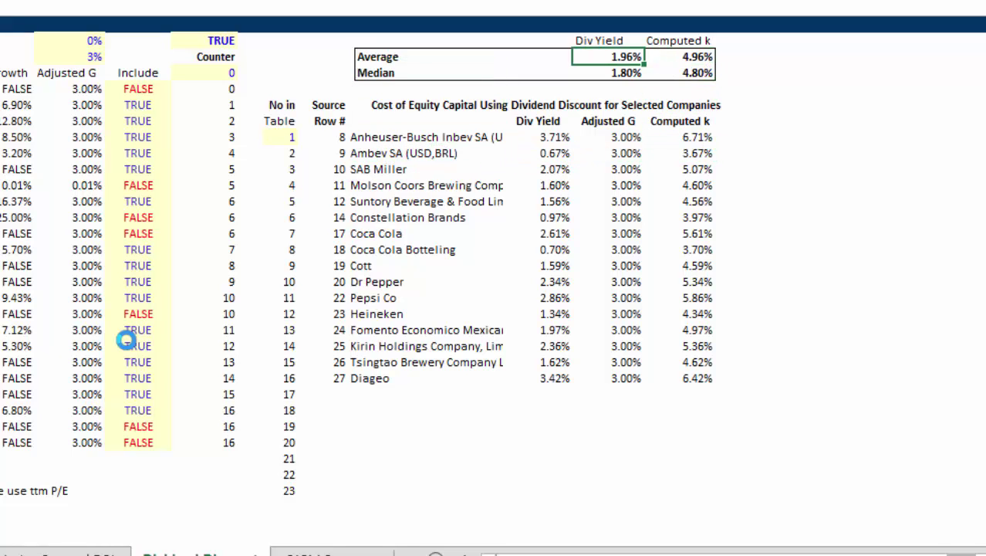
key("Left")
key("Left")
key("Left")
key("Right")
key("Right")
key("Right")
key("Right")
key("Right")
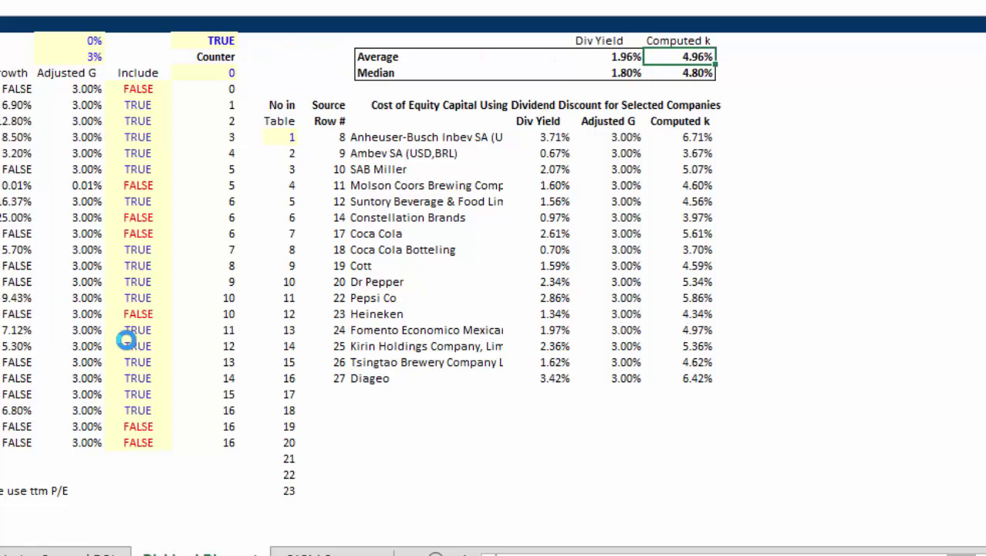
key("Down")
key("Down")
key("Down")
key("Down")
key("Down")
key("Down")
key("Left")
key("Up")
key("Left")
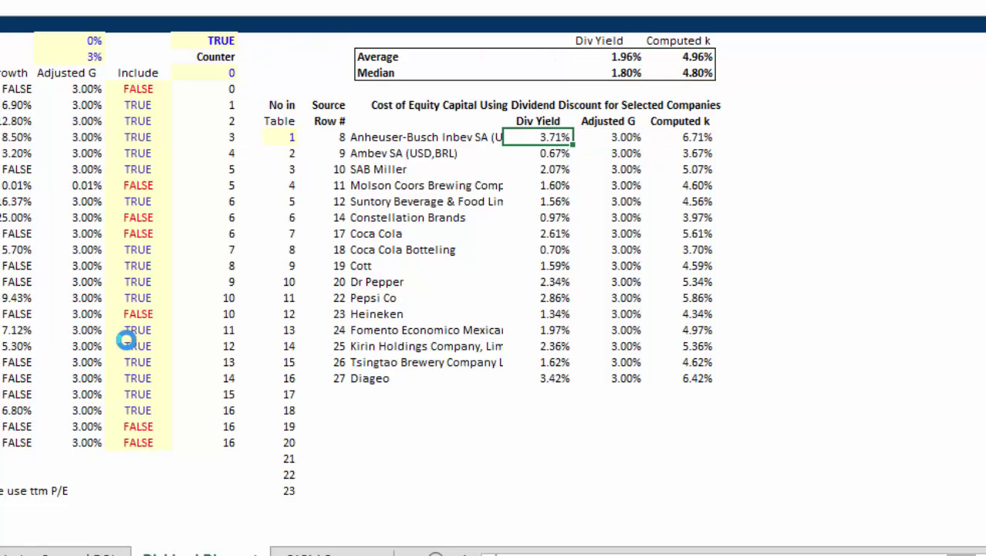
- Set the upper growth limit above the Adjusted G column to 6% and recalculate the sheet
key("Left")
key("Left")
key("Left")
key("Left")
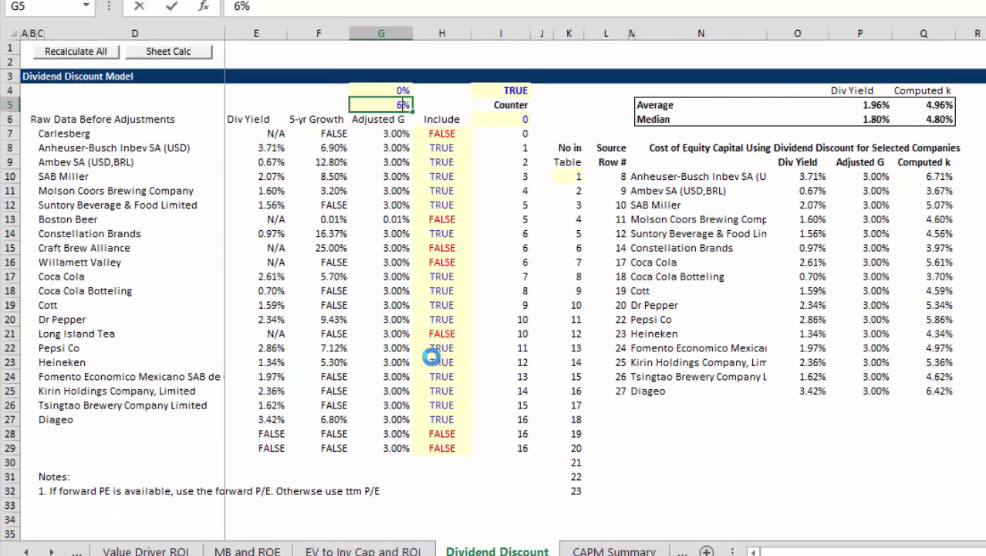
key("Down")
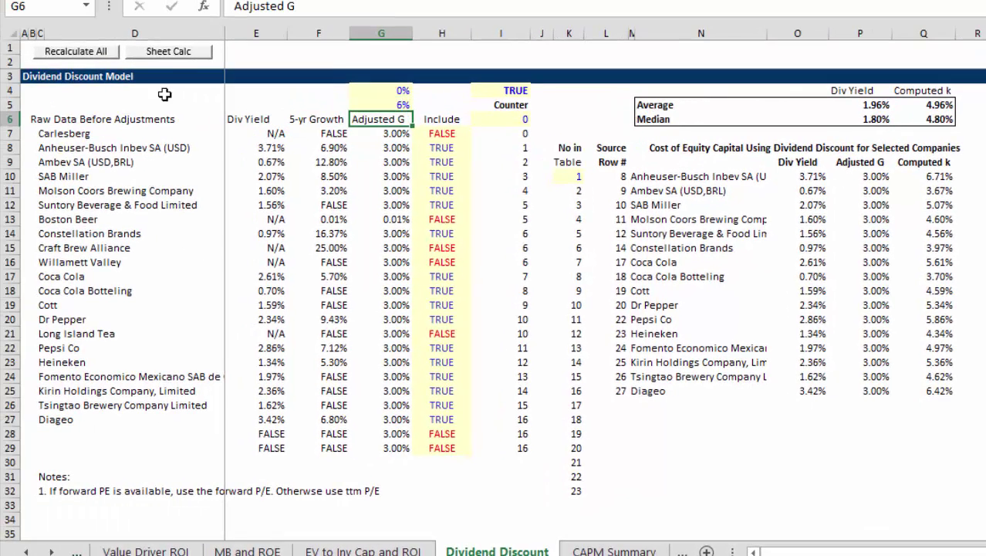
left_click(171, 54)
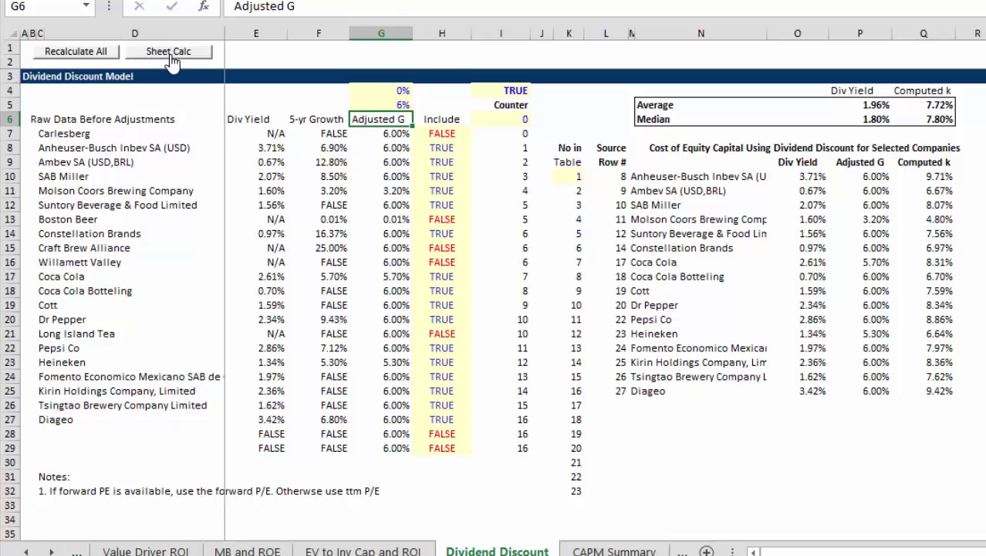
- Return the upper growth limit above Adjusted G to 3% and recalculate the sheet
key("Up")
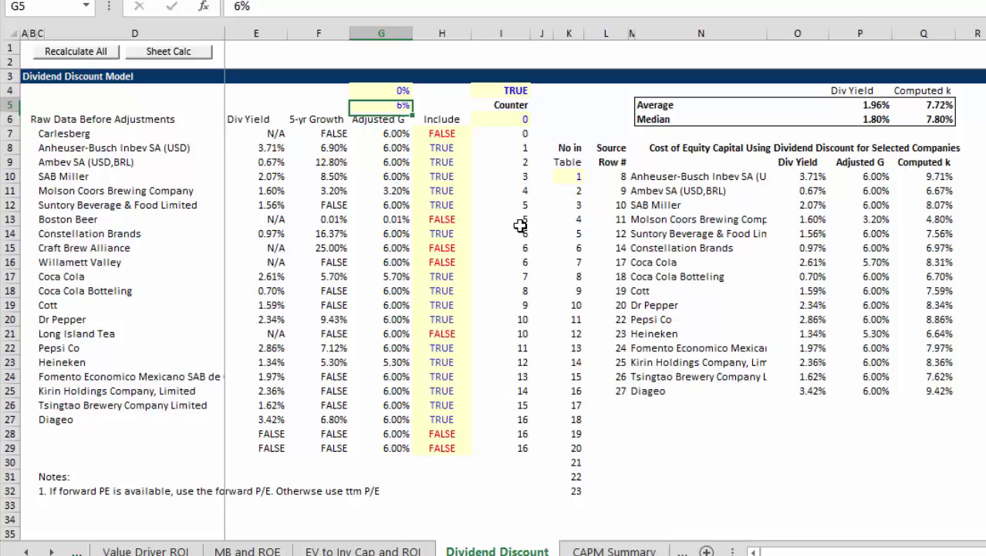
type("3")
key("Return")
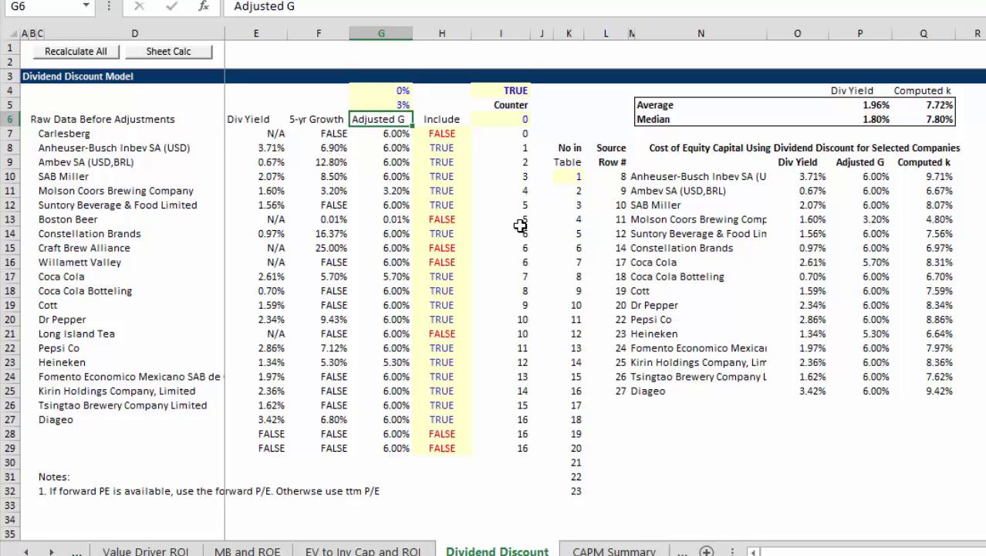
left_click(177, 55)
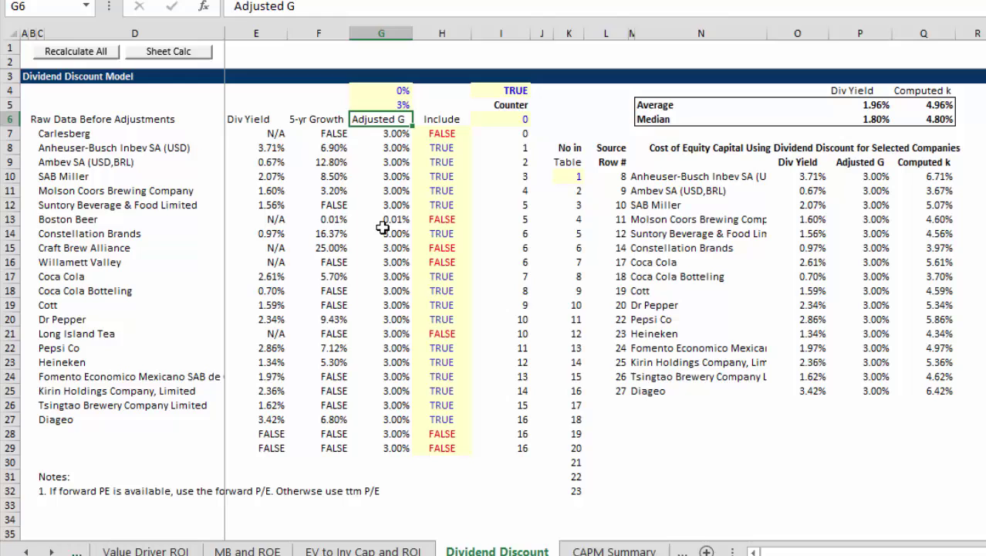
- Go to the CAPM Summary sheet and find its Cost of Capital line beside the raw data
key("ctrl+Page_Down")
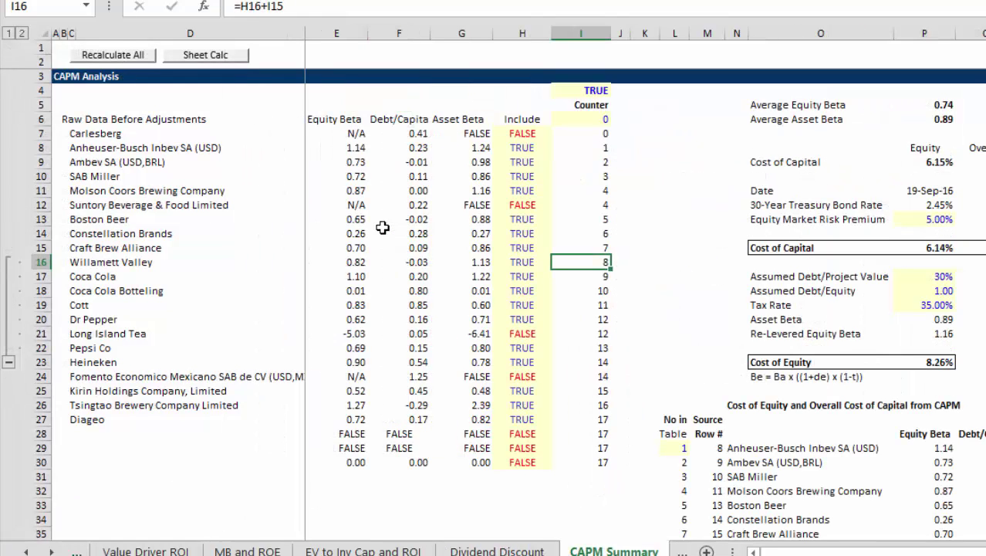
key("Up")
key("Right")
key("Right")
key("Right")
key("Right")
key("Right")
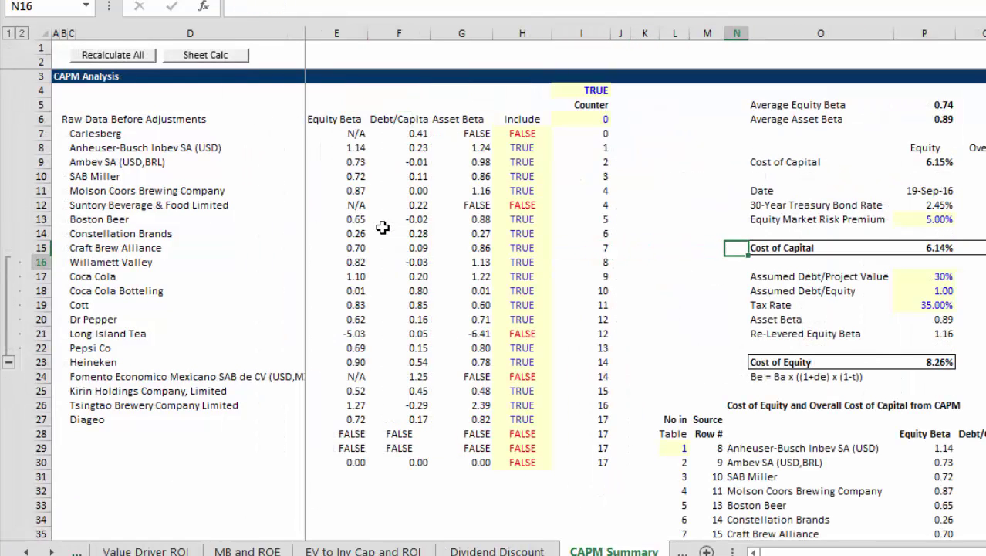
- Look through the Cost of Equity and Overall Cost of Capital from CAPM table and return toward the Cost of Equity inputs
key("Down")
key("Down")
key("Down")
key("Down")
key("Down")
key("Down")
key("Down")
key("Down")
key("Down")
key("Down")
key("Down")
key("Down")
key("Down")
key("Down")
key("Down")
key("Down")
key("Down")
key("Down")
key("Down")
key("Down")
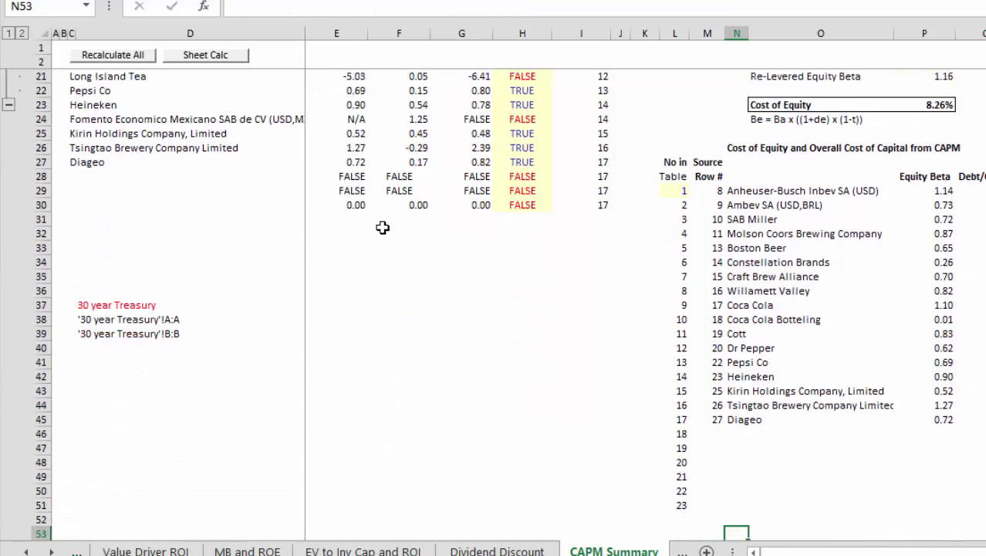
key("Up")
key("Up")
key("Up")
key("Up")
key("Up")
key("Up")
key("Up")
key("Up")
key("Up")
key("Up")
key("Up")
key("Up")
key("Up")
key("Up")
key("Up")
key("Up")
key("Up")
key("Up")
key("Up")
key("Up")
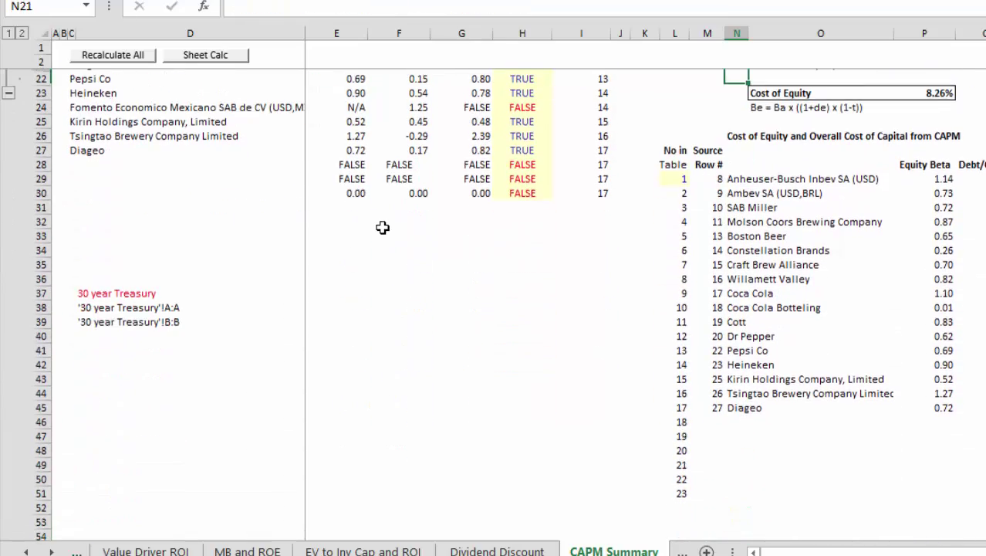
- Examine the 30-Year Treasury Bond Rate lookup and the Equity Market Risk Premium input behind the CAPM Cost of Capital
key("Up")
key("Up")
key("Up")
key("Up")
key("Up")
key("Up")
key("Up")
key("Up")
key("Up")
key("Up")
key("Up")
key("Up")
key("Up")
key("Up")
key("Up")
key("Up")
key("Up")
key("Up")
key("Up")
key("Down")
key("Down")
key("Down")
key("Down")
key("Down")
key("Down")
key("Down")
key("Down")
key("Down")
key("Down")
key("Down")
key("Down")
key("Right")
key("Up")
key("Right")
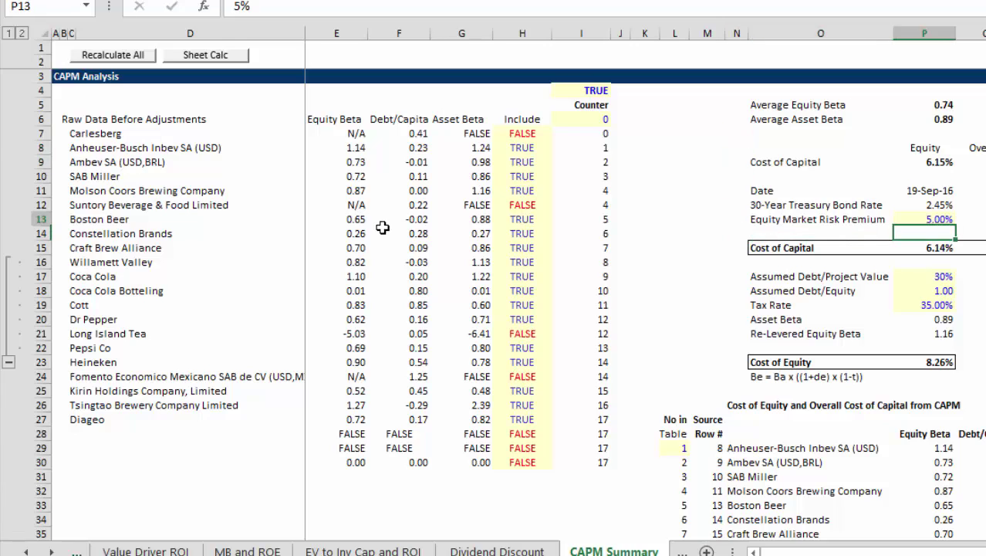
key("Right")
key("Right")
key("Left")
key("Left")
key("Up")
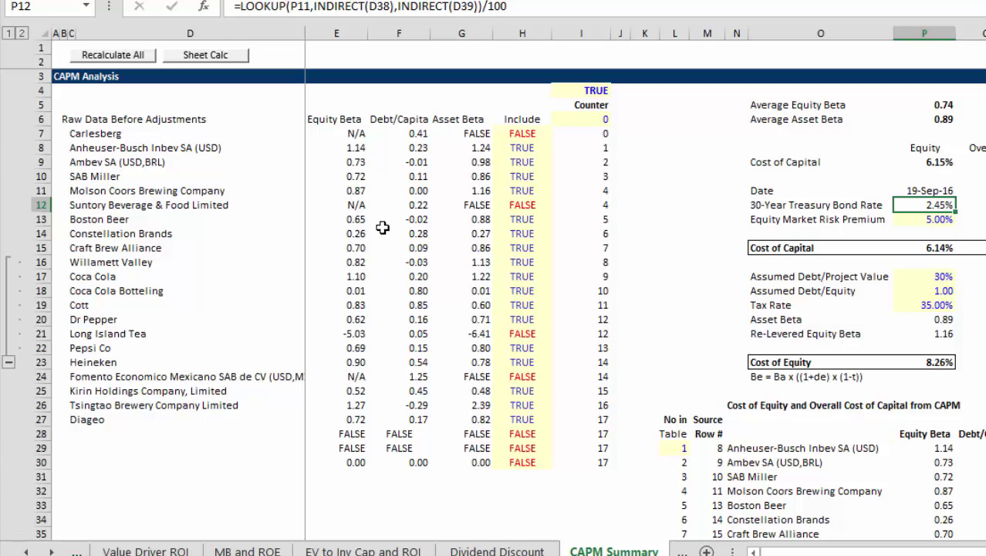
- Ungroup rows 16 to 23 of the CAPM Analysis sheet, from Willamett Valley to Heineken
key("Left")
key("Left")
key("Left")
key("Left")
key("Left")
key("Left")
key("Left")
key("Left")
key("Left")
key("Left")
key("Left")
key("Left")
key("Left")
key("Left")
key("Left")
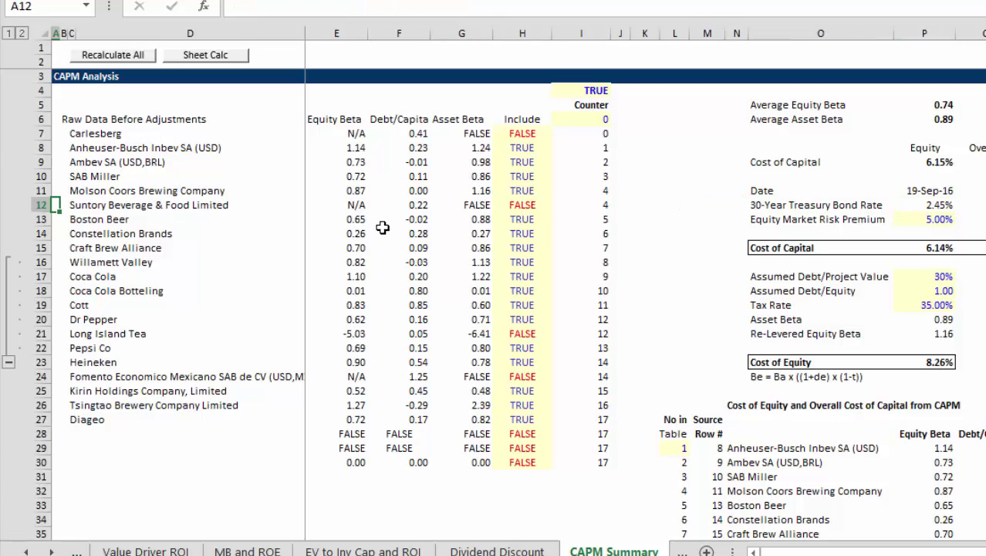
key("Down")
key("Down")
key("Down")
key("Down")
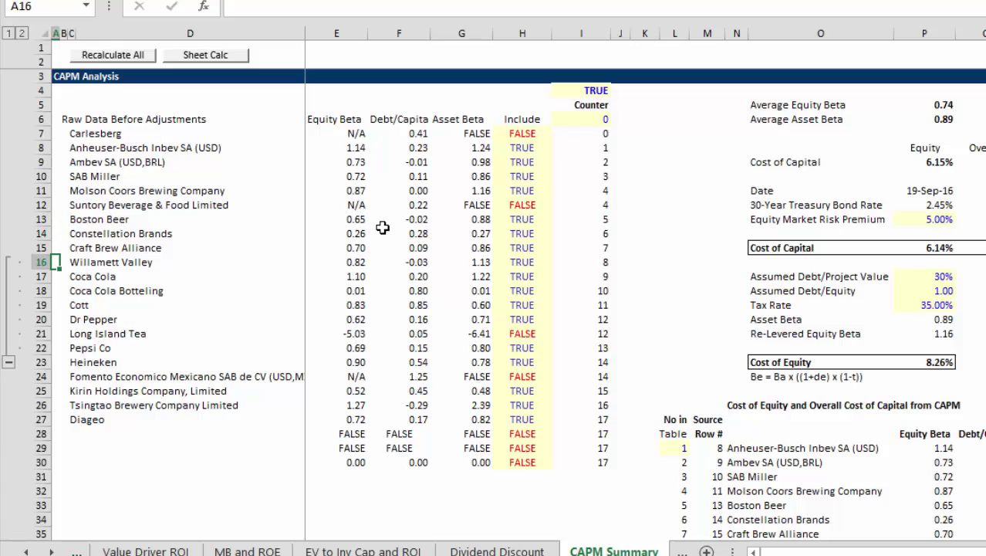
key("shift+space")
key("shift+Down")
key("shift+Down")
key("shift+Down")
key("shift+Down")
key("shift+Down")
key("shift+Down")
key("shift+Down")
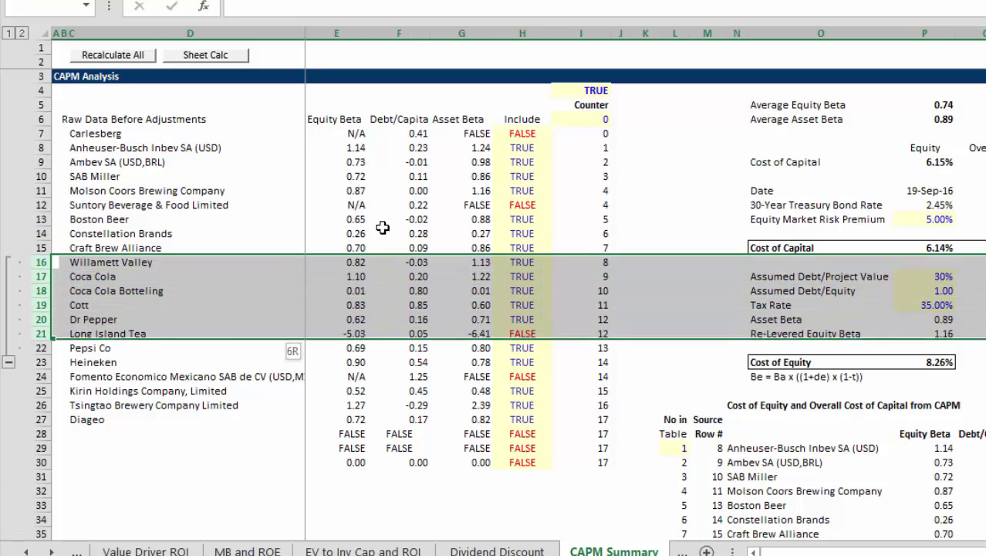
key("alt+shift+Left")
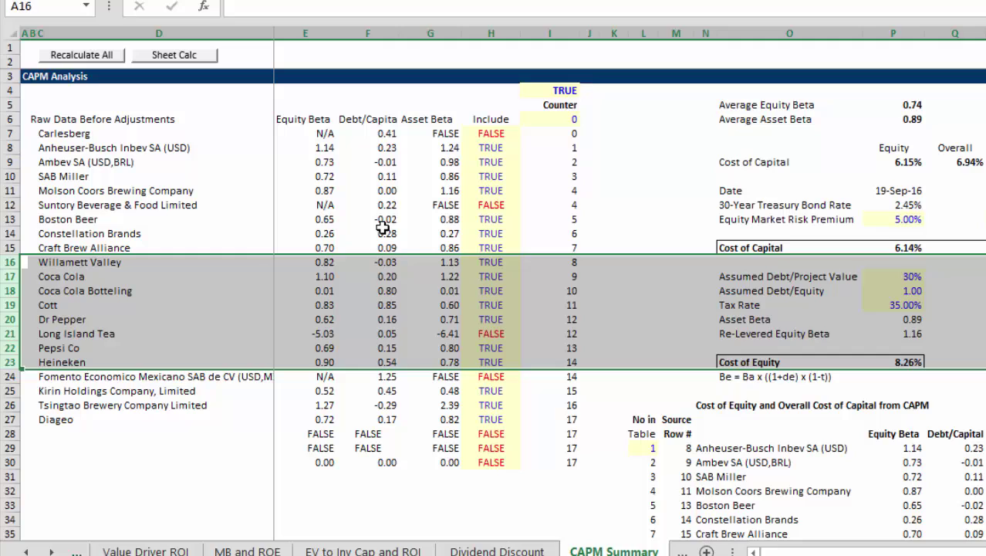
key("shift+Up")
key("shift+Up")
key("shift+Up")
key("shift+Up")
key("shift+Up")
key("shift+Up")
key("shift+Up")
- Examine the Equity Beta values in the raw data from Carlesberg down to Coca Cola Botteling
key("Right")
key("Right")
key("Right")
key("Right")
key("Right")
key("Right")
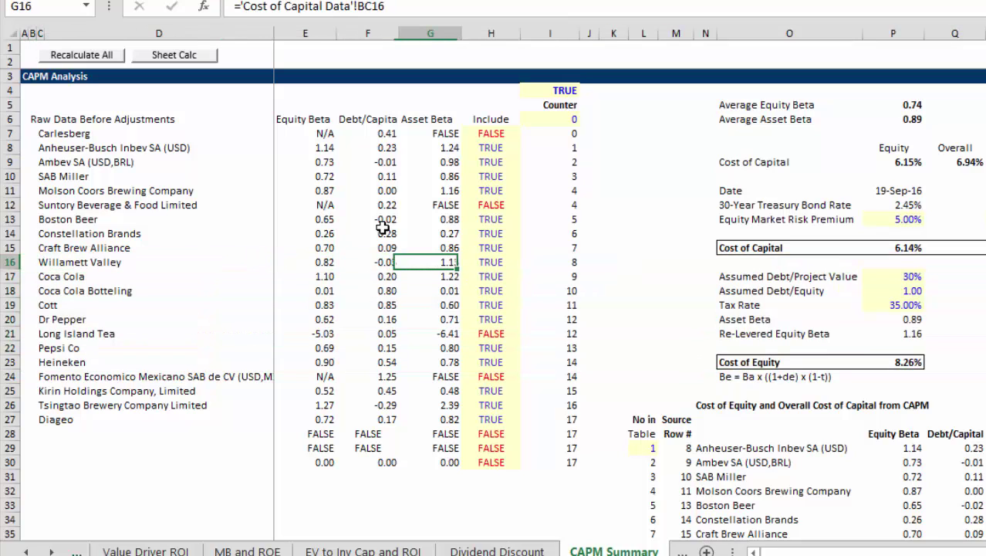
key("Up")
key("Up")
key("Up")
key("Up")
key("Up")
key("Up")
key("Up")
key("Up")
key("Left")
key("Left")
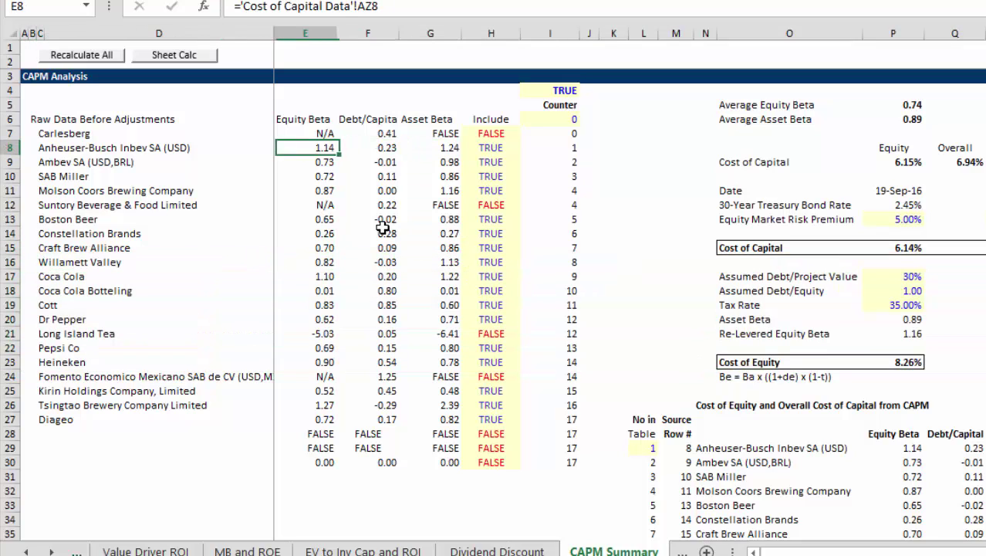
key("Up")
key("Down")
key("Down")
key("Down")
key("Down")
key("Down")
key("Down")
key("Down")
key("Down")
key("Down")
key("Down")
key("Down")
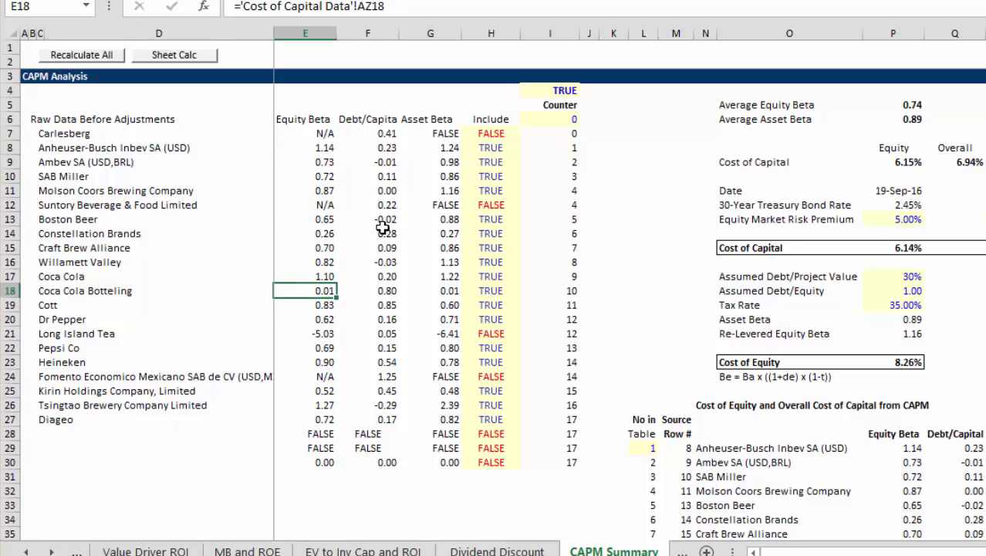
key("Up")
key("Up")
key("Up")
key("Up")
key("Down")
key("Down")
key("Down")
key("Down")
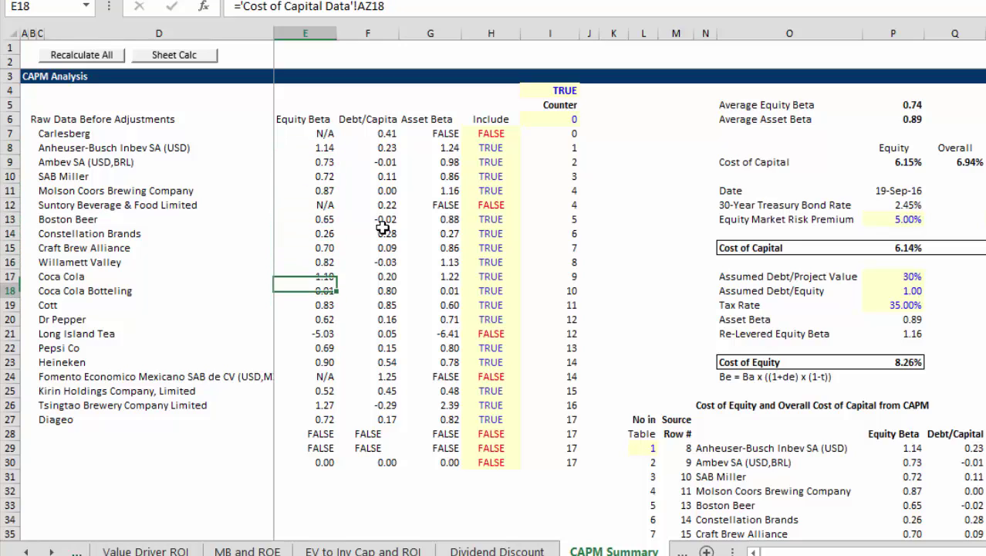
- Look through the remaining Equity Beta values below Coca Cola Botteling and return to the head of the column
key("Down")
key("Down")
key("Down")
key("Down")
key("Down")
key("Down")
key("Down")
key("Down")
key("Up")
key("Up")
key("Up")
key("Up")
key("Up")
key("Up")
key("Up")
key("Up")
key("Up")
key("Up")
key("Up")
key("Up")
key("Up")
key("Up")
key("Up")
key("Up")
key("Up")
key("Up")
key("Up")
key("Up")
key("Up")
key("Up")
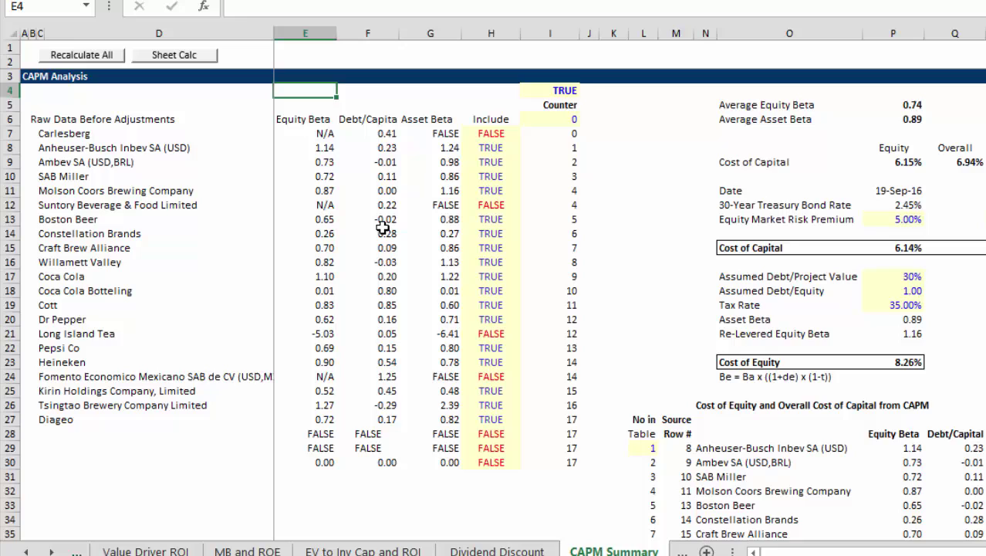
- Compare the equity betas of the beer companies from Anheuser-Busch Inbev onward, ending at the Coca Cola row
key("Down")
key("Down")
key("Down")
key("Down")
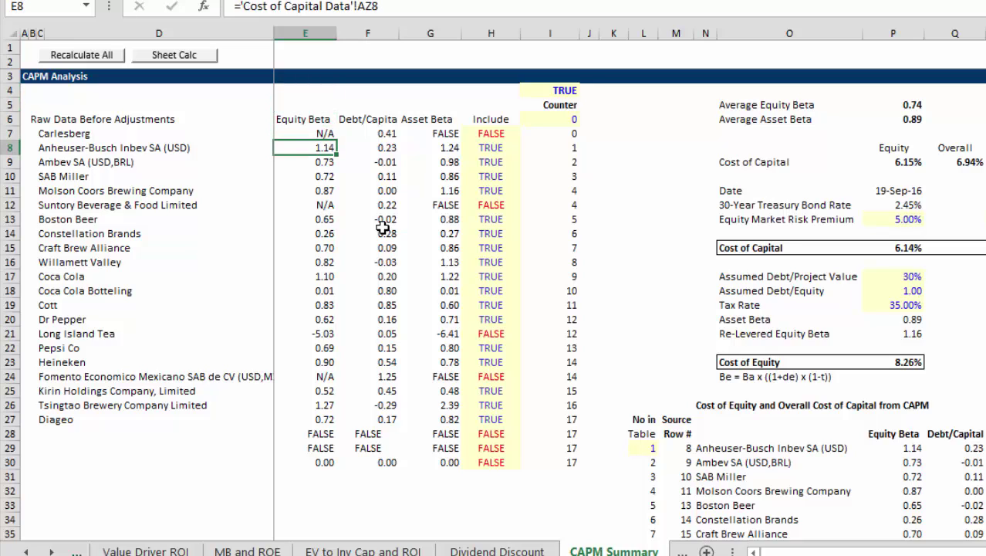
key("Down")
key("Down")
key("Down")
key("Down")
key("Down")
key("Down")
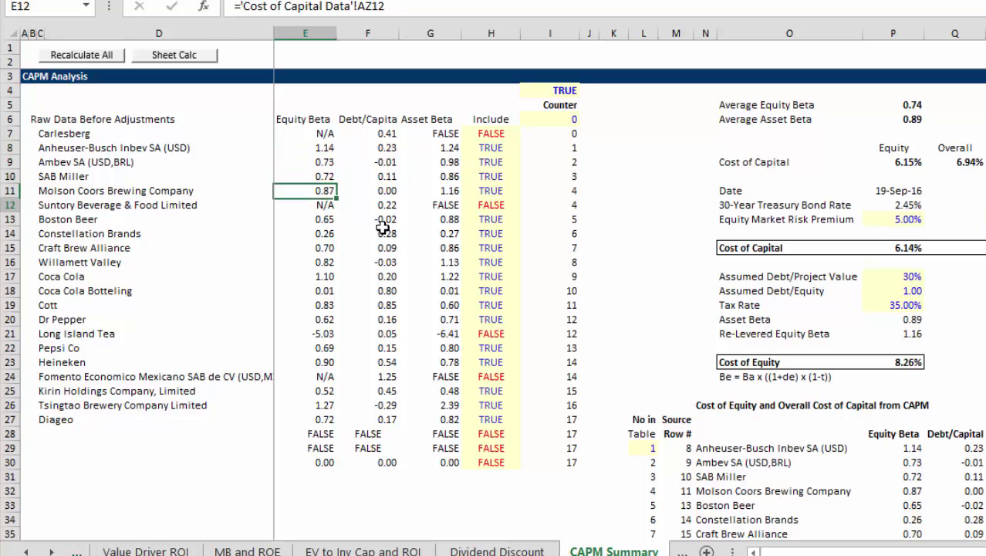
key("Down")
key("Up")
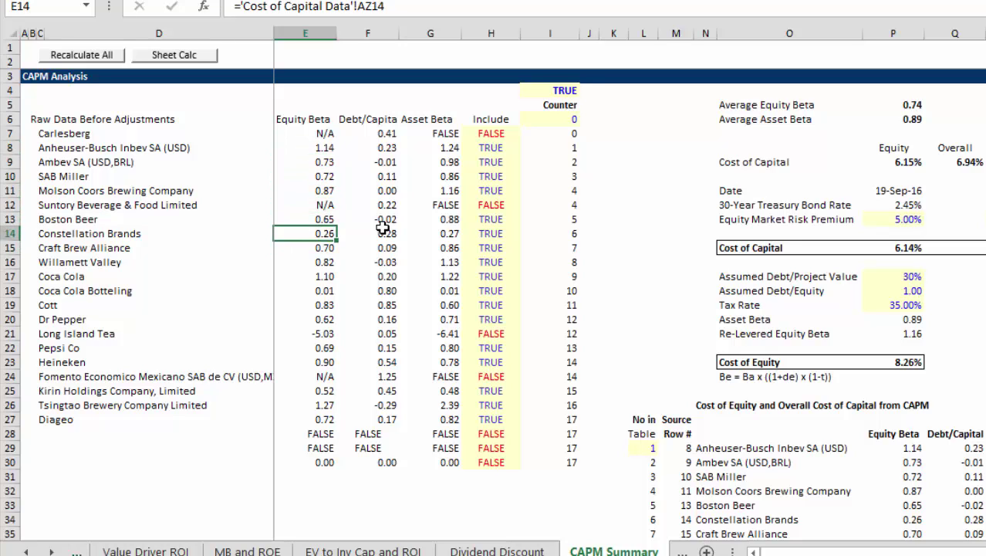
key("Up")
key("Down")
key("Down")
key("Down")
key("Down")
key("Left")
key("Left")
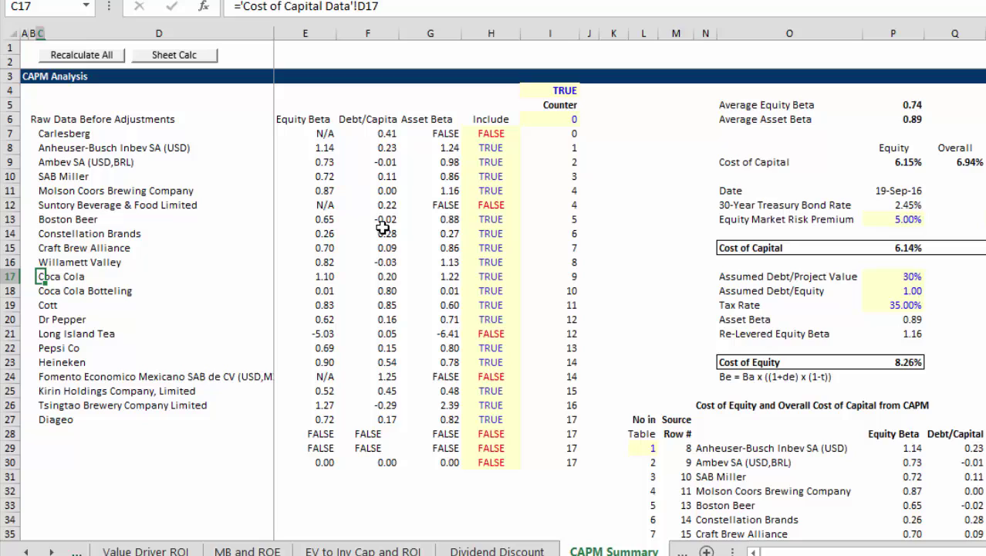
- Read across the Coca Cola row from the company name to its asset beta, and go down to the Dr Pepper row
key("Right")
key("Right")
key("Left")
key("Right")
key("Right")
key("Right")
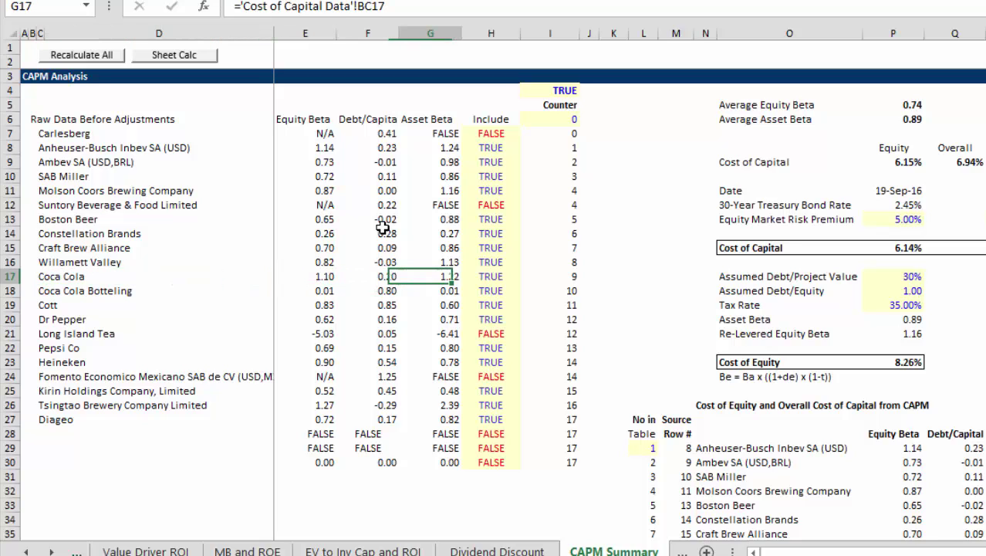
key("Left")
key("Left")
key("Left")
key("Down")
key("Down")
key("Down")
key("Right")
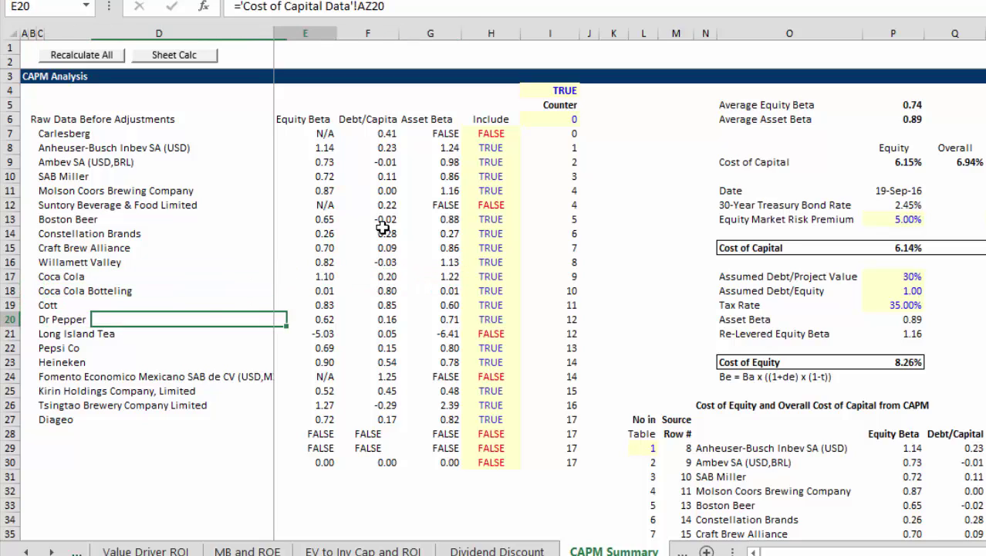
- Compare Coca Cola's Debt/Capital ratio in row 17 with its Asset Beta and the adjacent Include flag
key("Right")
key("Up")
key("Up")
key("Up")
key("Right")
key("Right")
key("Left")
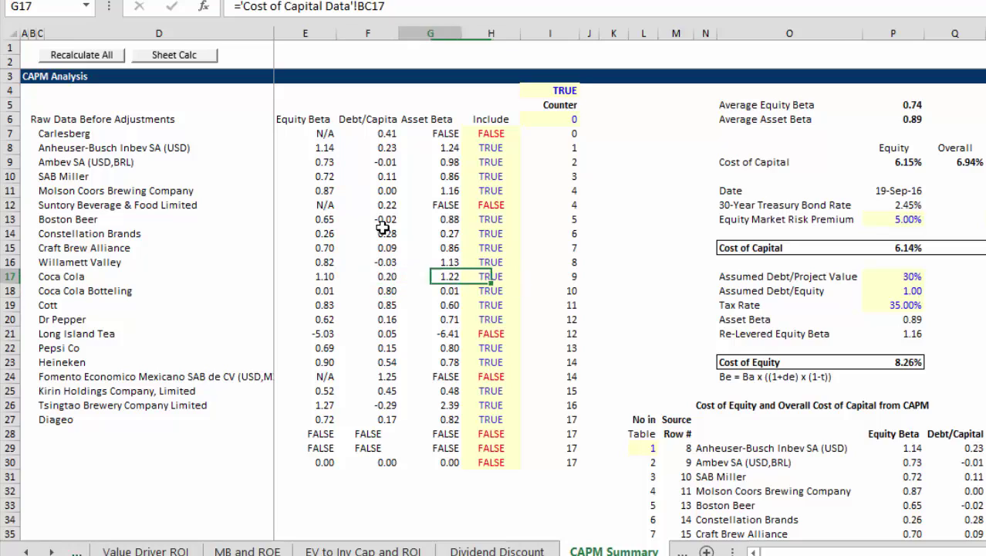
key("Left")
key("Left")
key("Right")
key("Right")
key("Left")
key("Left")
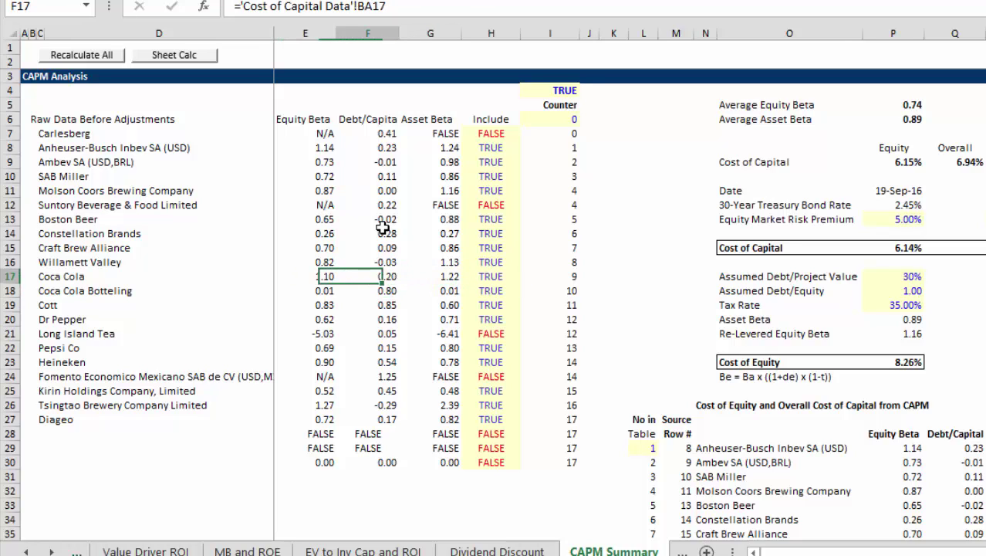
- Examine the Asset Beta values upward from Willamett Valley to the Ambev SA row
key("Up")
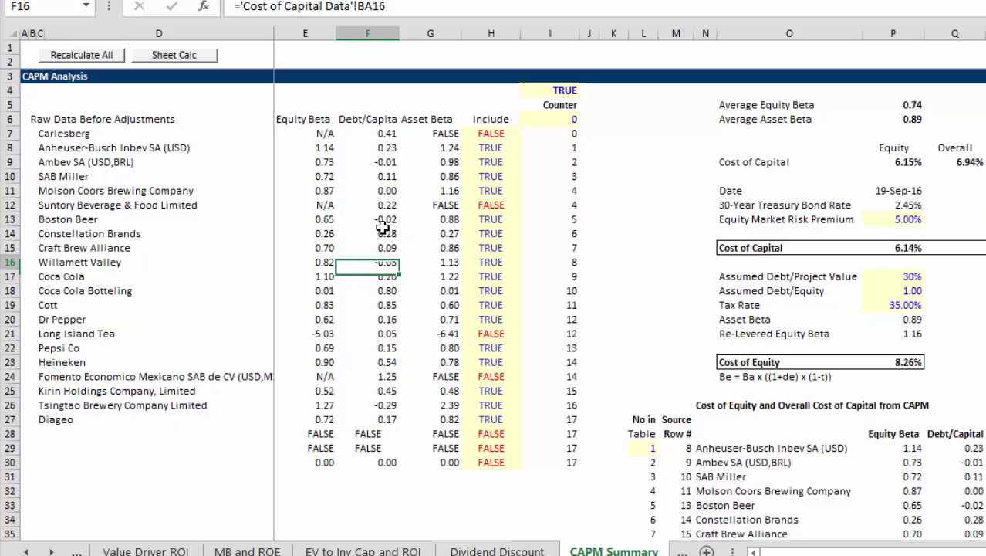
key("Right")
key("Right")
key("Left")
key("Up")
key("Up")
key("Up")
key("Up")
key("Up")
key("Up")
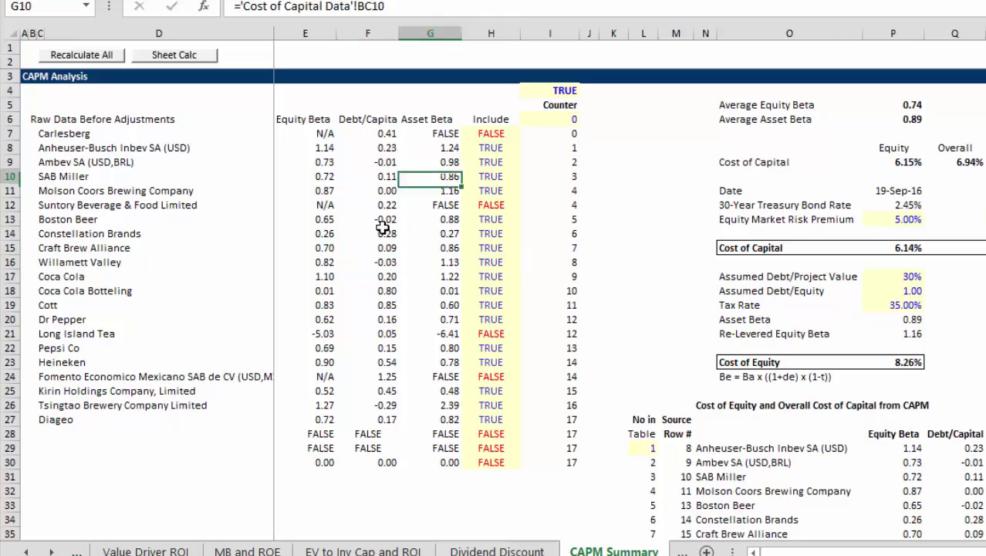
key("Up")
key("Up")
key("Down")
- Compare the Debt/Capital ratios and asset betas of Ambev SA and SAB Miller in rows 9 and 10
key("Left")
key("Left")
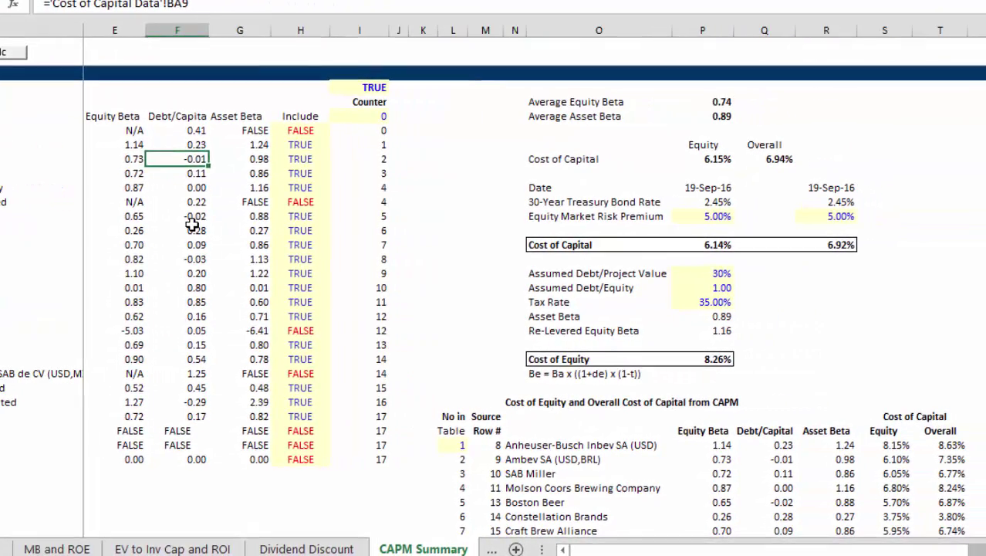
key("Down")
key("Right")
key("Right")
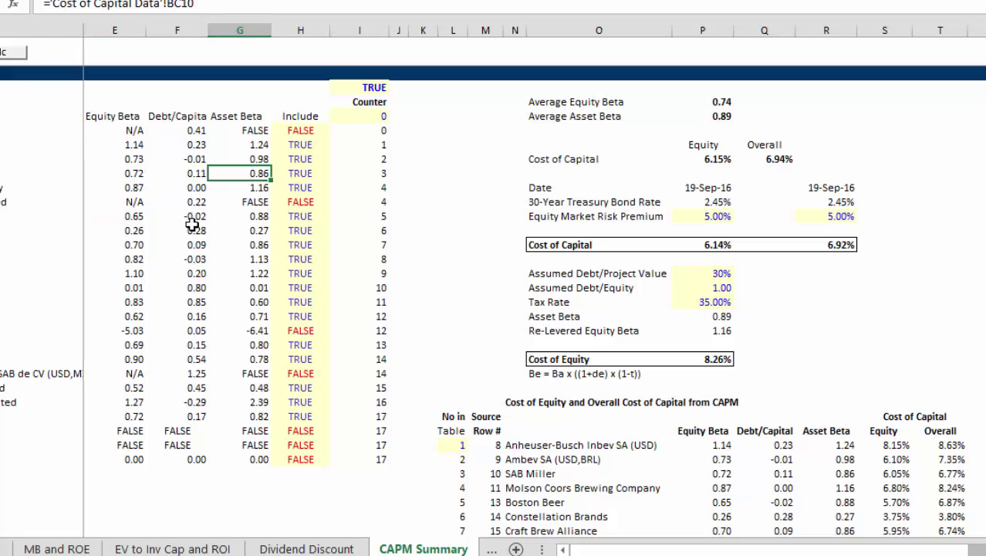
key("Up")
key("Up")
key("Down")
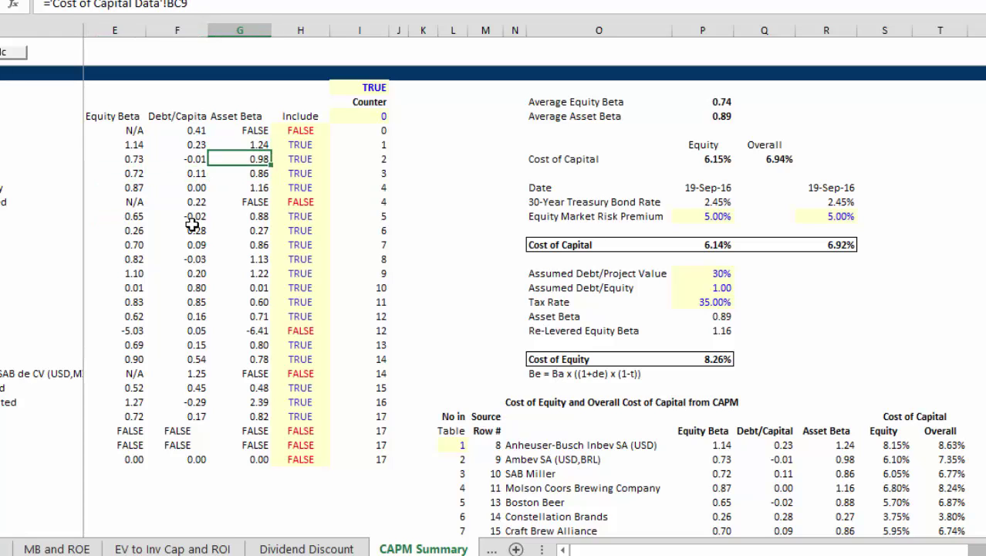
- Read down the Asset Beta column from Ambev SA past the last company to the area alongside the CAPM results table
key("Down")
key("Down")
key("Down")
key("Down")
key("Down")
key("Down")
key("Down")
key("Down")
key("Down")
key("Down")
key("Down")
key("Down")
key("Down")
key("Down")
key("Down")
key("Down")
key("Down")
key("Down")
key("Down")
key("Down")
key("Down")
key("Down")
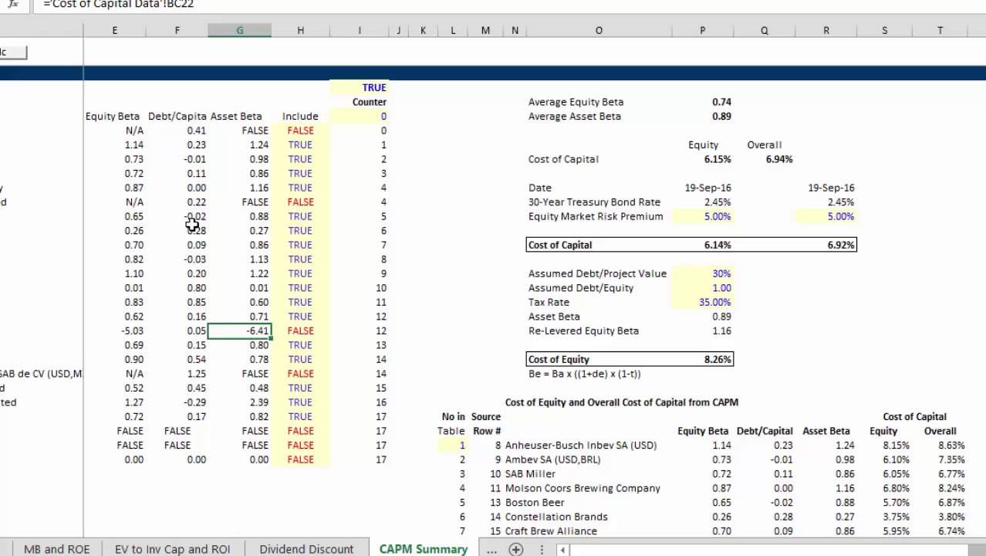
key("Down")
key("Down")
key("Down")
key("Down")
key("Down")
key("Down")
key("Down")
key("Down")
key("Down")
key("Down")
key("Down")
- Review the Asset Beta column upward from below the data, returning to the rows above its heading
key("Up")
key("Up")
key("Up")
key("Up")
key("Up")
key("Up")
key("Up")
key("Up")
key("Up")
key("Up")
key("Up")
key("Up")
key("Up")
key("Up")
key("Up")
key("Up")
key("Up")
key("Up")
key("Up")
key("Up")
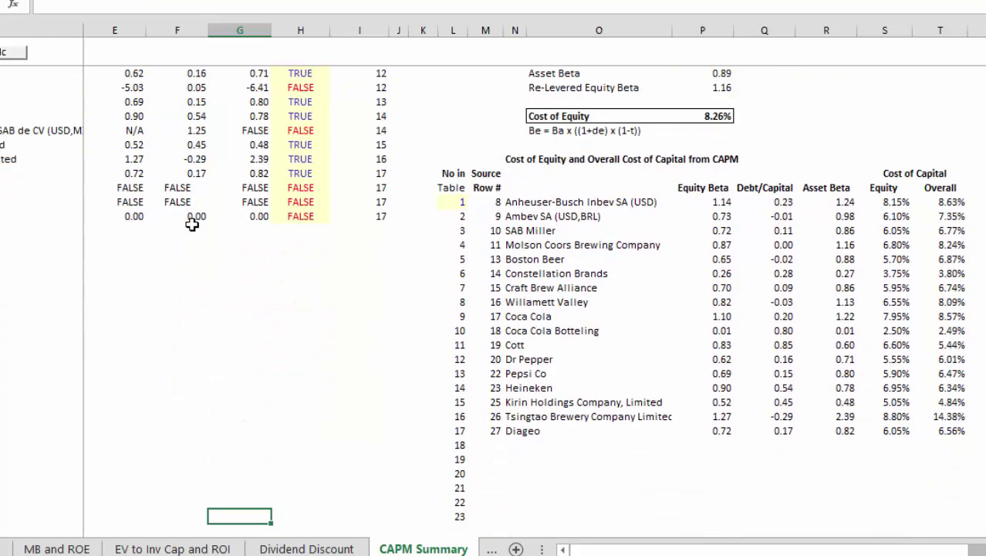
key("Up")
key("Up")
key("Up")
key("Up")
key("Up")
key("Up")
key("Up")
key("Up")
key("Up")
key("Up")
key("Up")
key("Up")
key("Up")
key("Up")
key("Up")
key("Up")
key("Up")
key("Up")
key("Up")
key("Up")
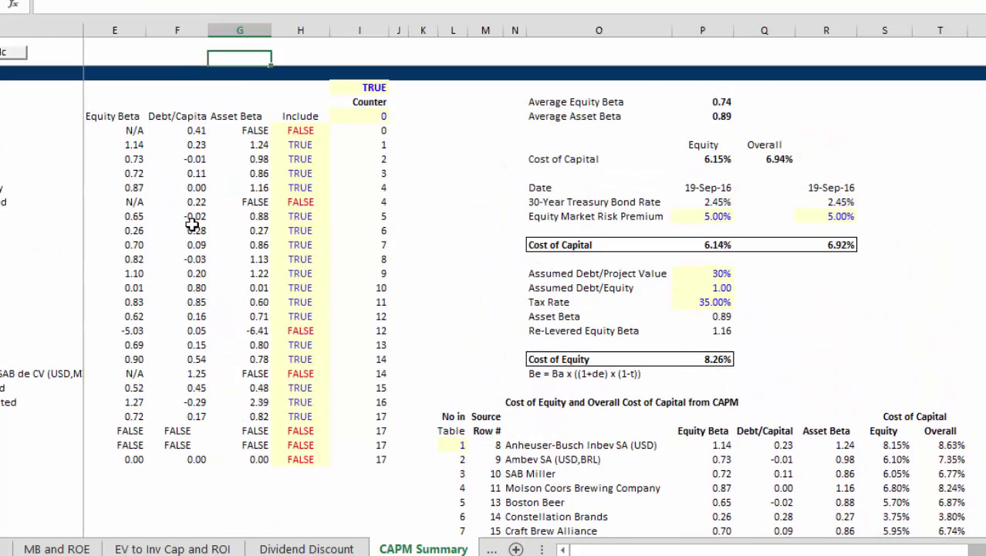
- Examine the CAPM results block from the average betas down to the overall Cost of Capital in column R
key("Right")
key("Right")
key("Right")
key("Right")
key("Right")
key("Right")
key("Right")
key("Right")
key("Right")
key("Right")
key("Right")
key("Right")
key("Right")
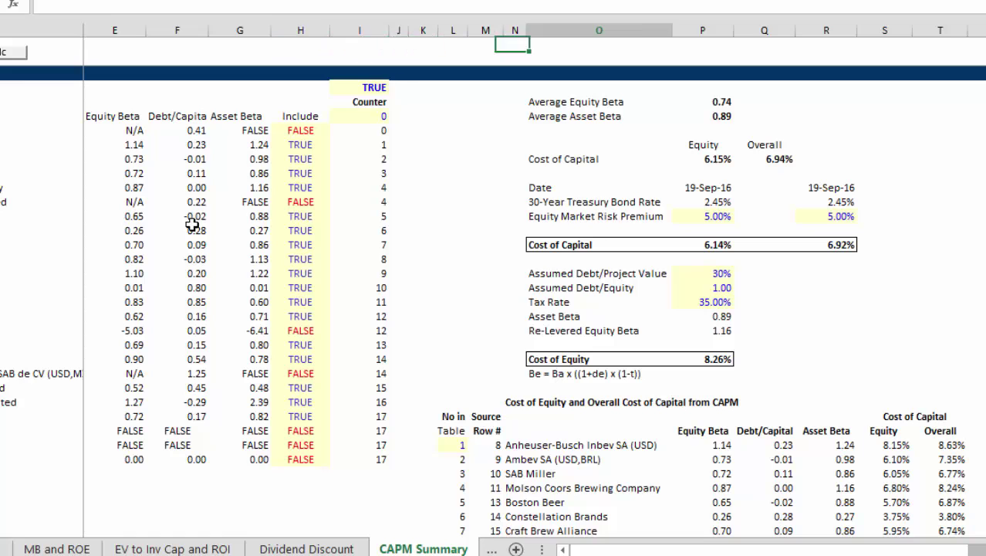
key("Down")
key("Down")
key("Down")
key("Down")
key("Down")
key("Down")
key("Down")
key("Down")
key("Down")
key("Down")
key("Down")
key("Down")
key("Down")
key("Left")
key("Left")
key("Left")
key("Left")
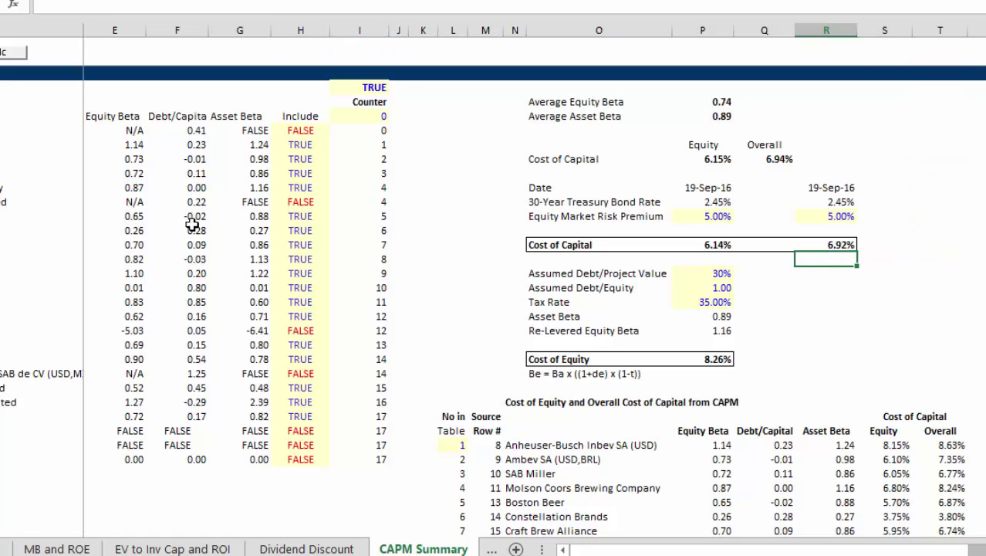
- Review the re-levering assumptions in column P, from Assumed Debt/Project Value down to Re-Levered Equity Beta
key("Down")
key("Down")
key("Down")
key("Down")
key("Down")
key("Down")
key("Down")
key("Down")
key("Down")
key("Down")
key("Down")
key("Down")
key("Down")
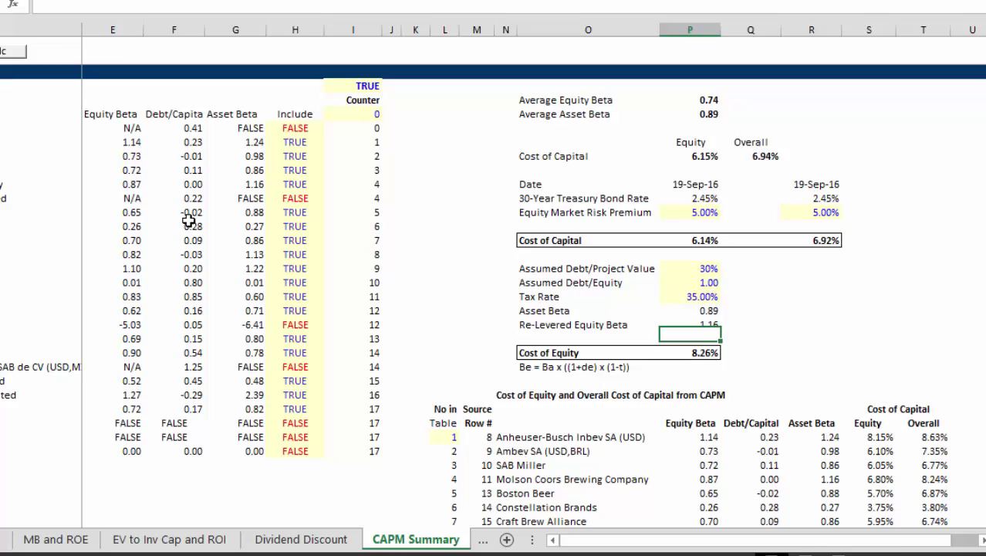
- Inspect the Cost of Equity formula beneath the re-levered beta
key("Up")
key("Up")
key("Up")
key("Up")
key("Up")
key("Up")
key("Up")
key("Up")
key("Up")
key("Up")
key("Up")
key("Up")
key("Up")
key("Up")
key("Up")
key("Up")
key("Up")
key("Up")
key("Up")
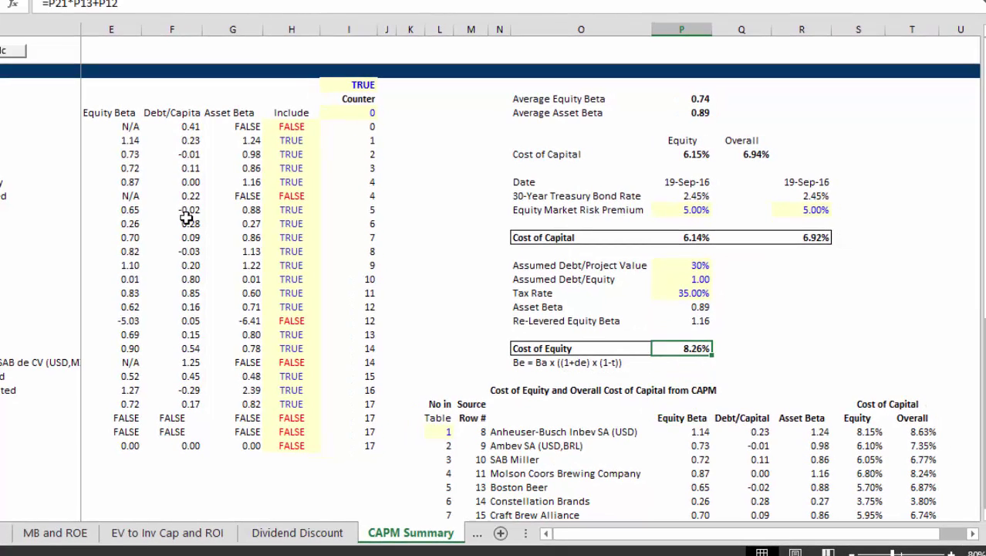
- Inspect the Re-Levered Equity Beta formula built from the asset beta, assumed debt/equity and tax rate
key("Down")
key("Down")
key("Down")
key("Down")
key("Down")
key("Down")
key("Down")
key("Down")
key("Down")
key("Down")
key("Down")
key("Down")
key("Down")
key("Down")
key("Down")
key("Down")
key("Down")
key("Down")
key("Down")
key("Down")
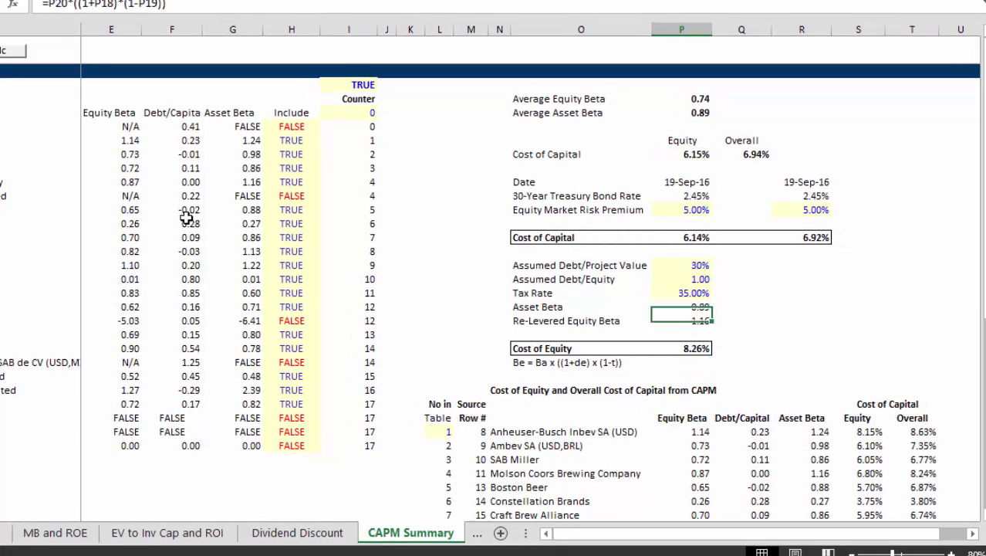
key("Left")
key("Left")
key("Left")
key("Left")
key("Left")
key("Left")
key("Left")
key("Left")
key("Left")
key("Left")
key("Left")
key("Left")
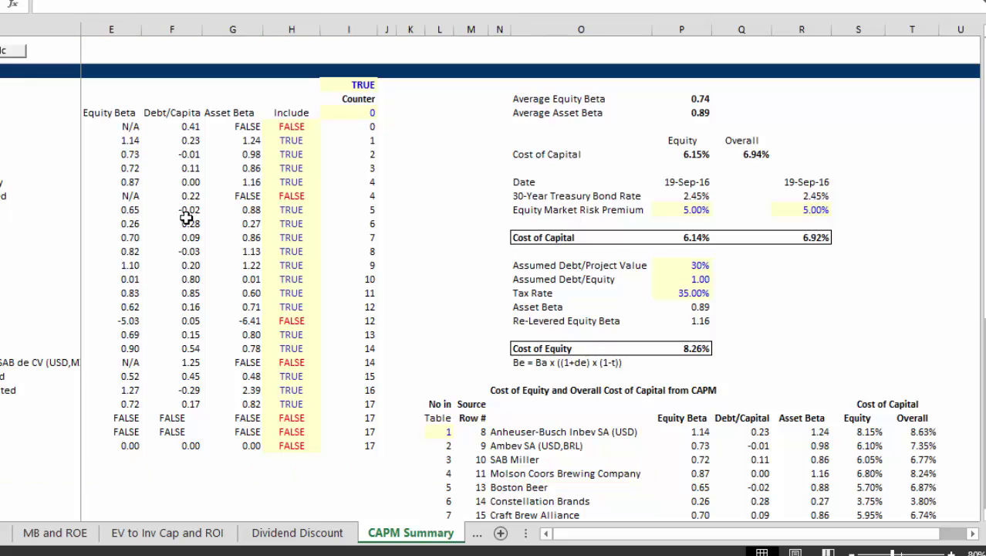
key("Right")
key("Right")
key("Right")
key("Right")
- Switch to the Cost of Capital Data sheet and refresh the company summary links in column CM
key("ctrl+Page_Down")
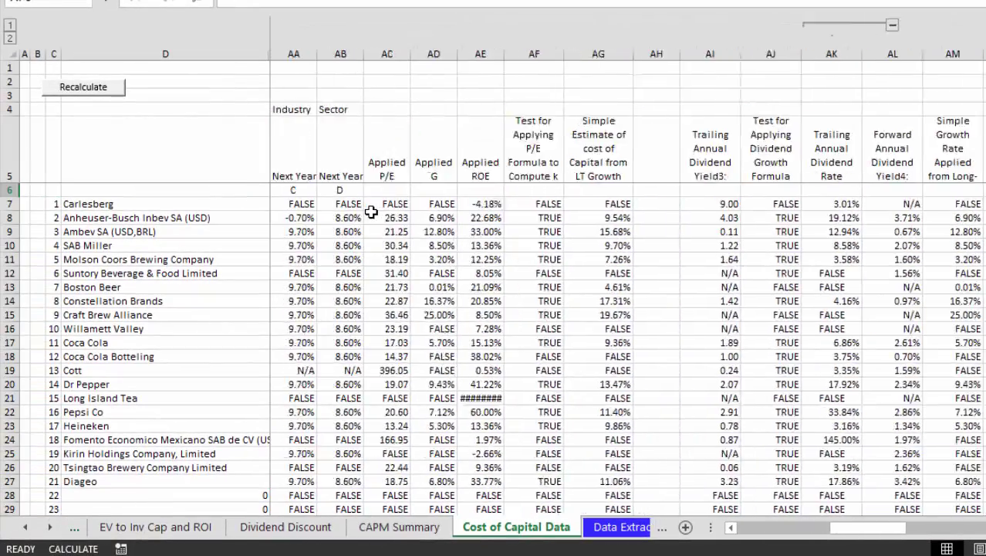
scroll(372, 212, "right", 15)
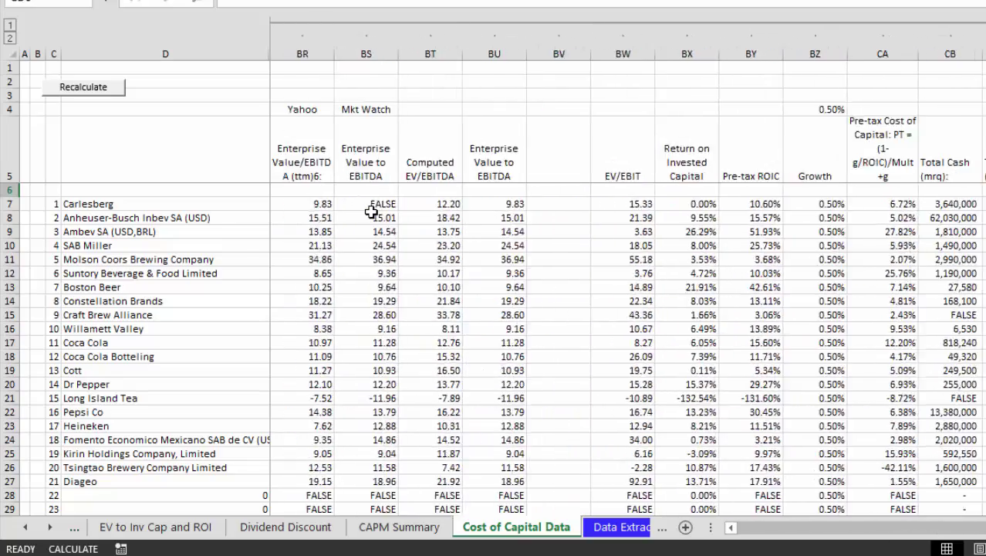
scroll(371, 212, "right", 4)
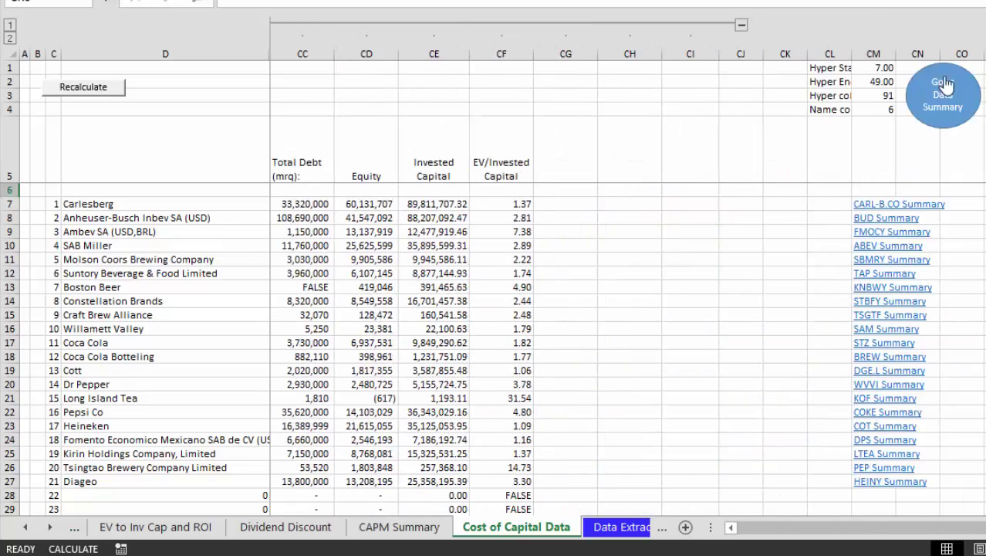
left_click(943, 91)
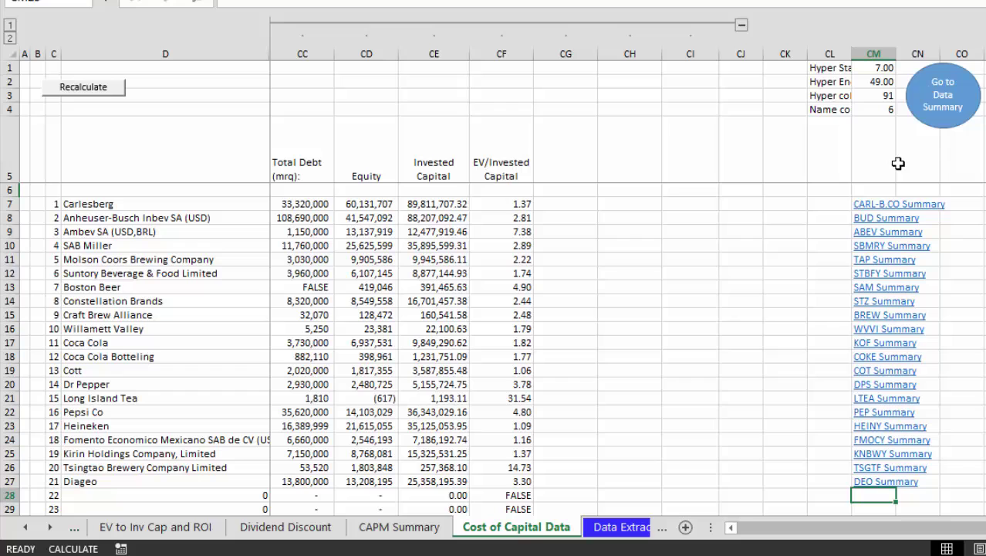
- Open the CARL-B.CO Summary sheet from its link and find its Key Statistics section
left_click(880, 208)
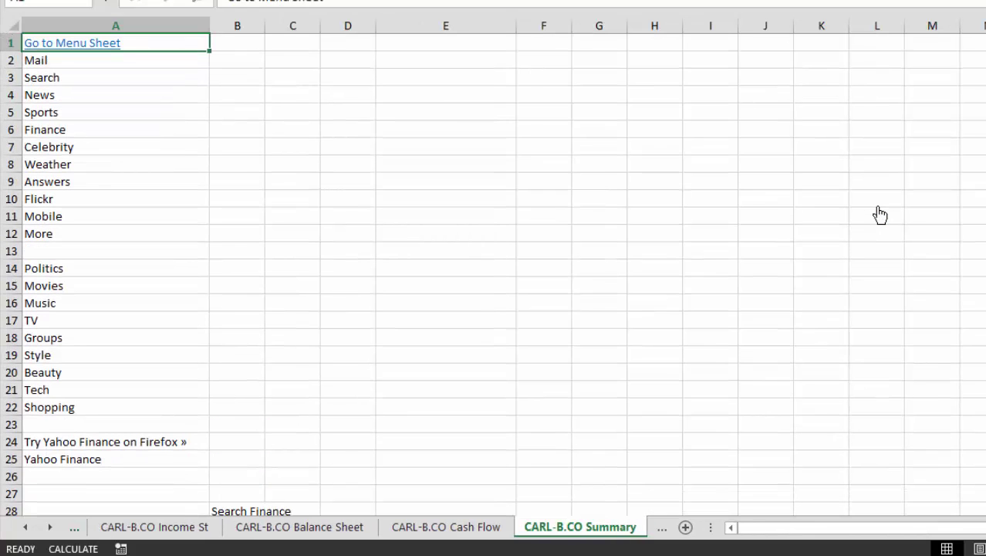
key("Page_Down")
key("Page_Down")
key("Page_Down")
key("Page_Down")
key("Page_Down")
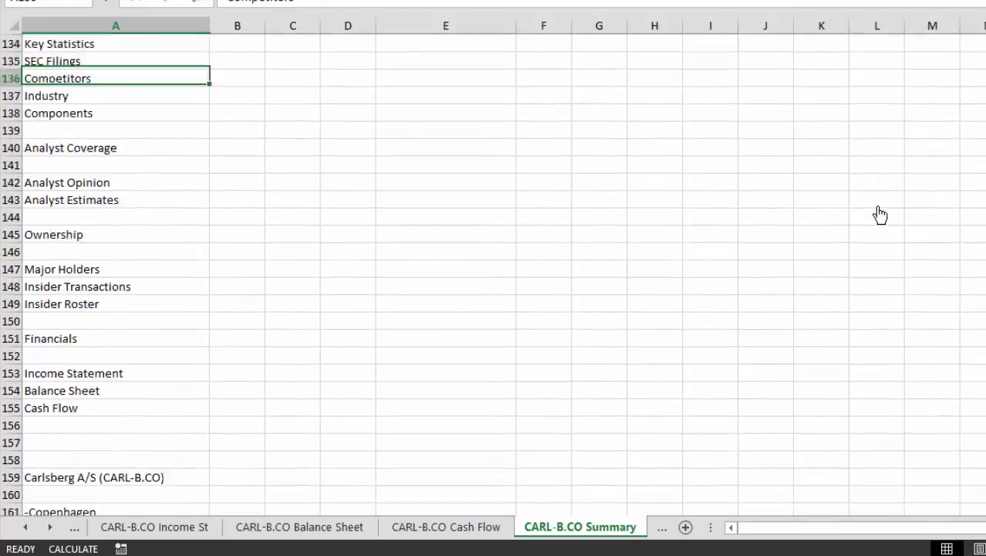
key("Page_Down")
key("Down")
key("Down")
key("Down")
key("Down")
key("Down")
key("Down")
key("Down")
key("Down")
key("Down")
key("Down")
key("Down")
key("Down")
key("Down")
key("Down")
key("Down")
key("Down")
key("Down")
key("Down")
key("Down")
key("Down")
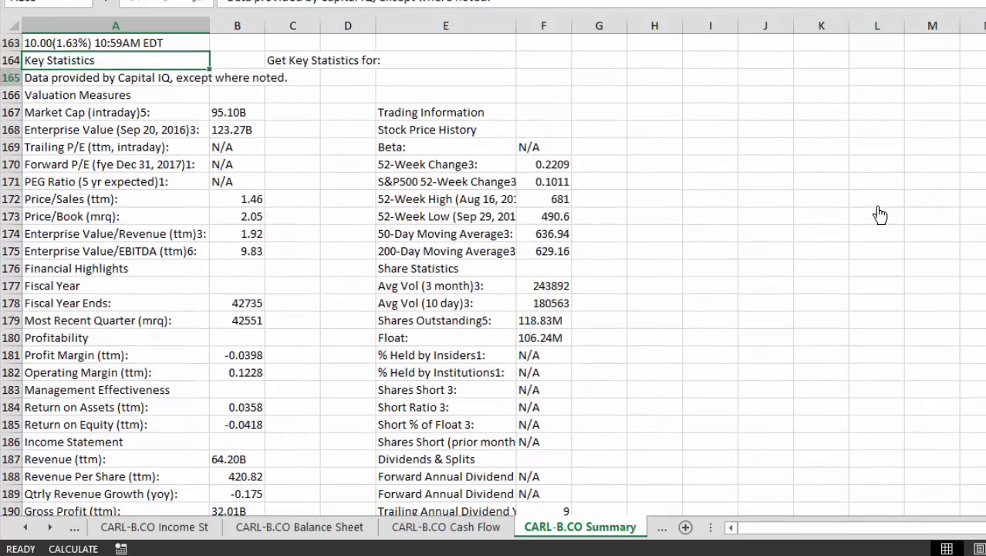
- Read through the Carlsberg key statistics down to Levered Free Cash Flow
key("Down")
key("Down")
key("Down")
key("Down")
key("Down")
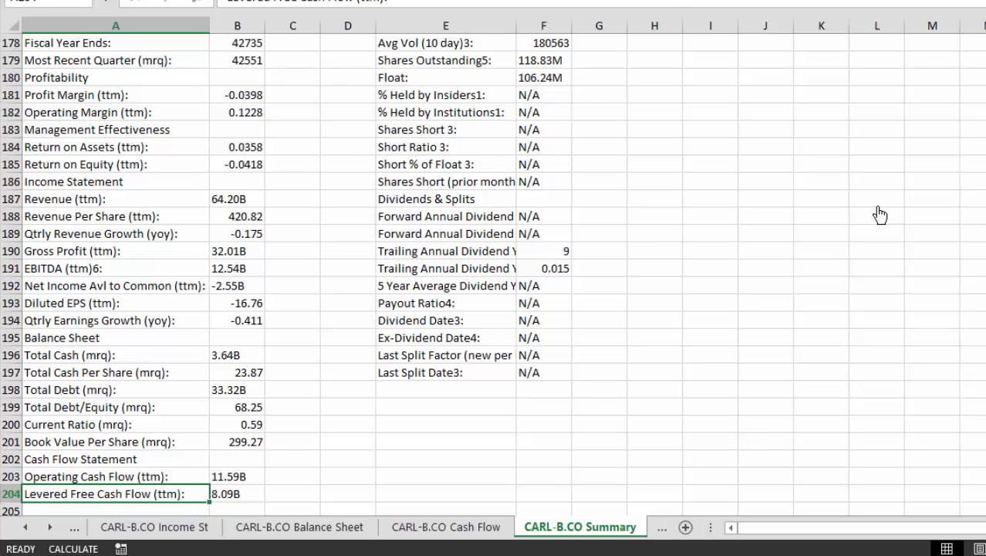
- Return to the Cost of Capital Data sheet and inspect the Total Debt formula for Anheuser-Busch Inbev
key("F5")
key("Return")
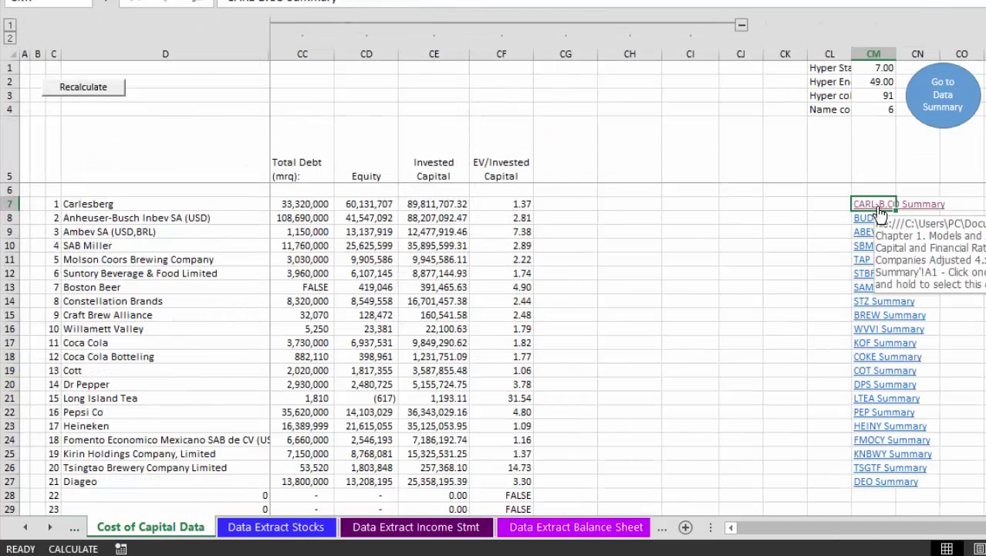
key("Down")
key("Down")
key("Left")
key("Left")
key("Left")
key("Left")
key("Left")
key("Left")
key("Left")
key("Left")
key("Left")
key("Left")
key("Up")
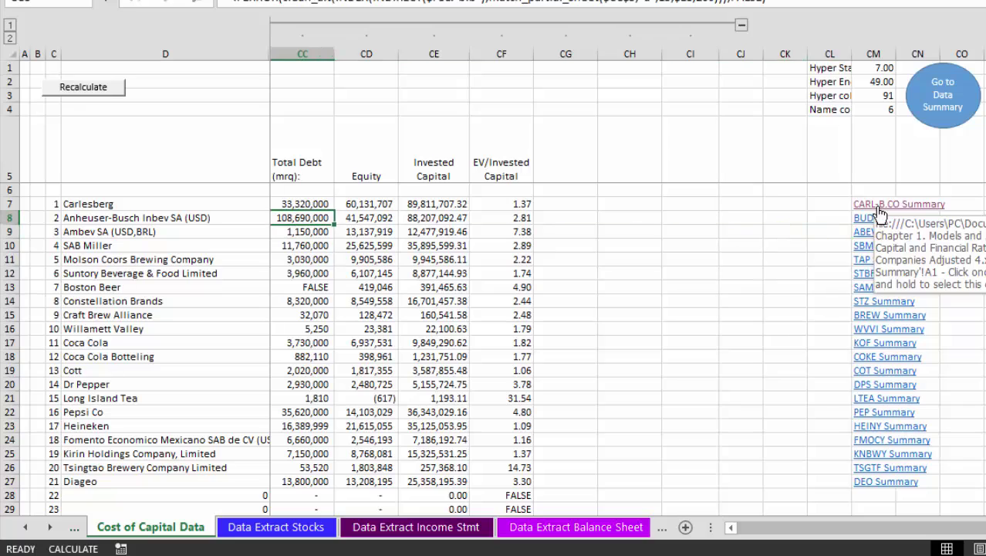
- Inspect the EV/Invested Capital formula in the Carlesberg row
key("Right")
key("Right")
key("Right")
key("Up")
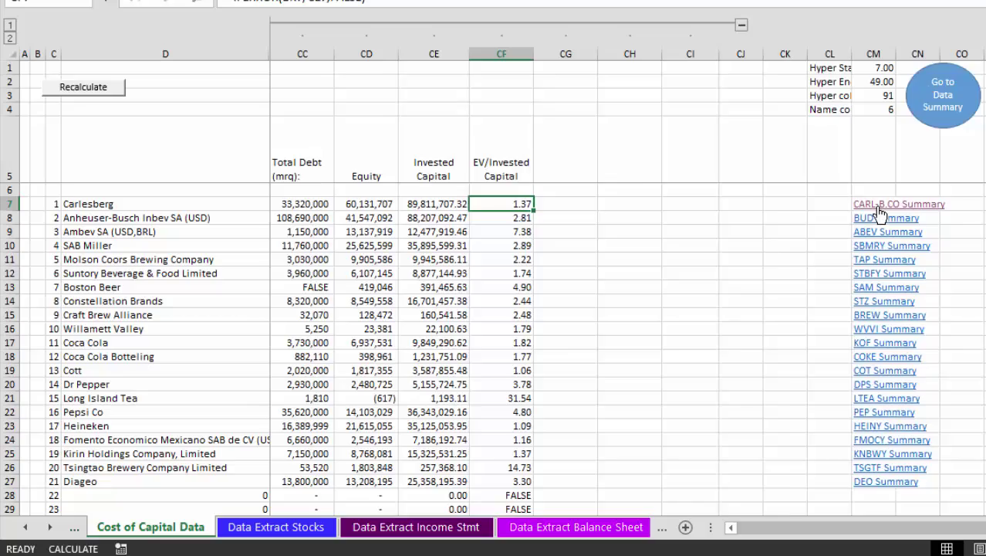
- Look back along the Carlesberg row from EV/Invested Capital to the Enterprise Value column
key("Left")
key("Left")
key("Left")
key("Left")
key("Left")
key("Left")
key("Left")
key("Left")
key("Left")
key("Left")
key("Left")
key("Left")
key("Left")
key("Left")
key("Left")
key("Left")
key("Left")
key("Left")
key("Left")
key("Left")
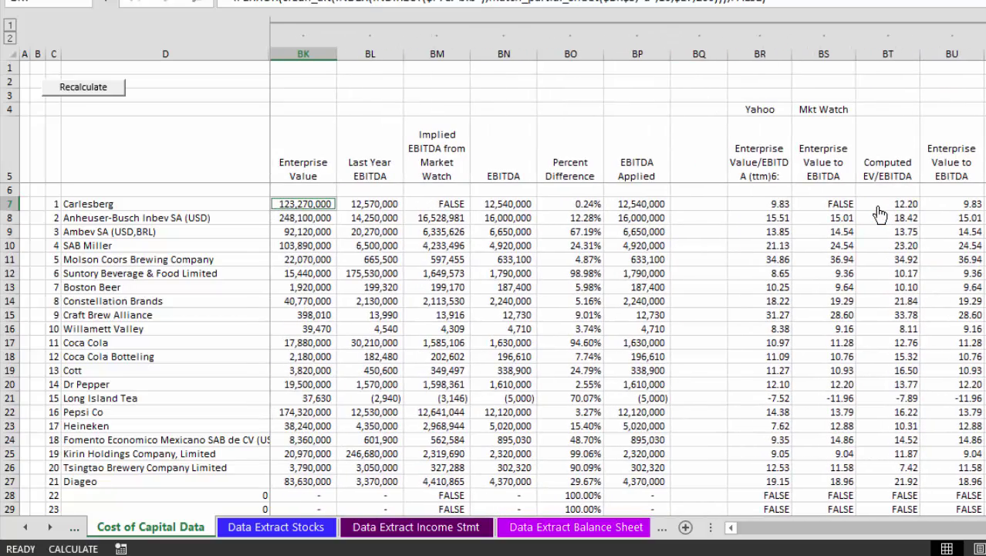
- Go to cell CD7 and look across the Carlesberg row past the EV/Invested Capital column
key("F5")
type("CD7")
key("Return")
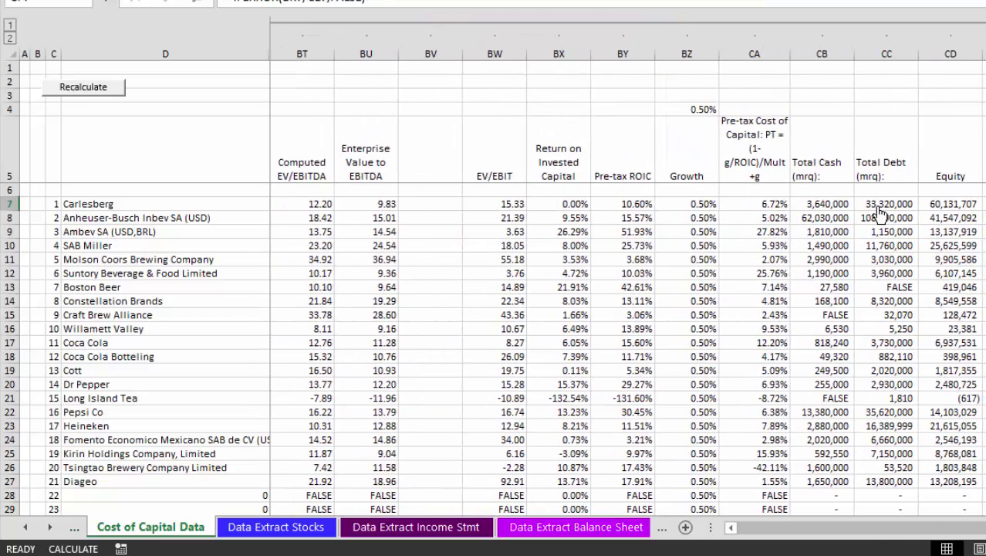
key("Right")
key("Right")
key("Right")
key("Right")
key("Right")
key("Right")
key("Right")
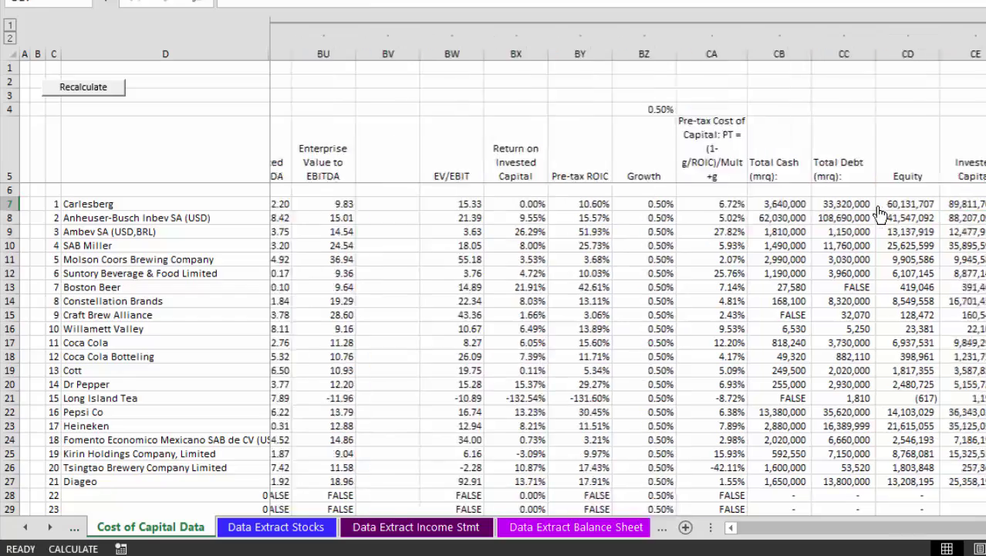
- Review the Carlesberg row back through the return, EBITDA and beta columns to Cost of Capital with Stable Dividend
key("Left")
key("Left")
key("Left")
key("Left")
key("Left")
key("Left")
key("Left")
key("Left")
key("Left")
key("Left")
key("Left")
key("Left")
key("Left")
key("Left")
key("Left")
key("Left")
key("Left")
key("Left")
key("Left")
key("Left")
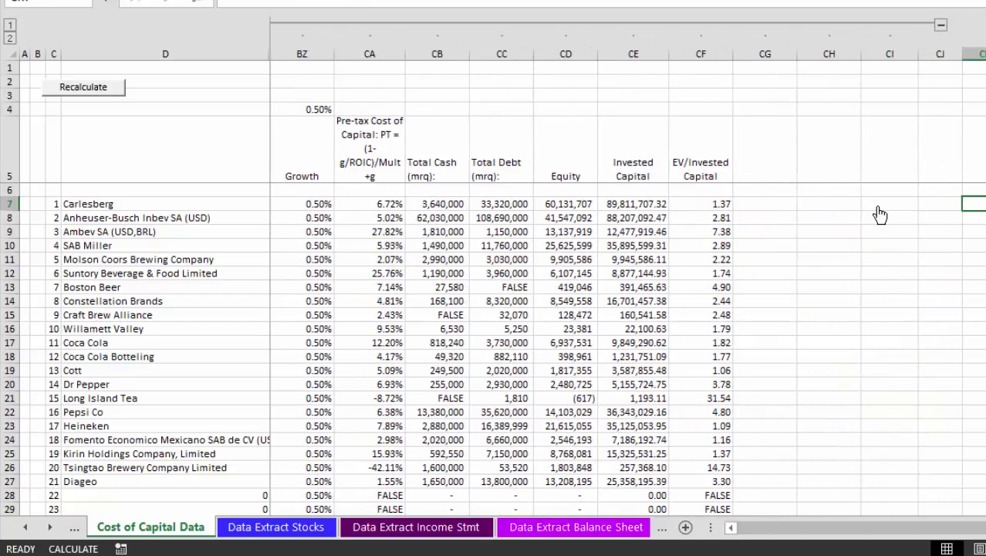
key("Left")
key("Left")
key("Left")
key("Left")
key("Left")
key("Left")
key("Left")
key("Left")
key("Left")
key("Left")
key("Left")
key("Left")
key("Left")
key("Left")
key("Left")
key("Left")
key("Left")
key("Left")
key("Left")
key("Left")
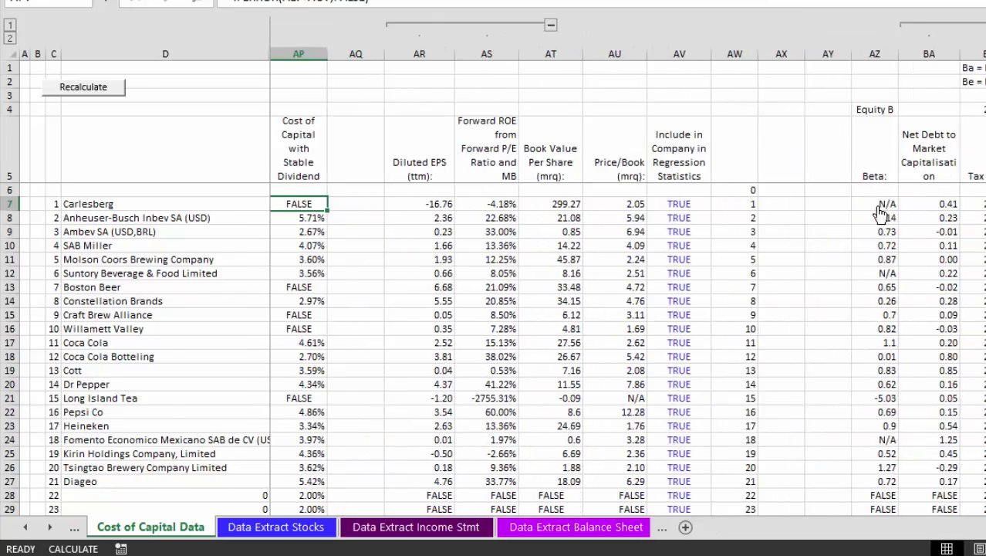
- Browse forward through the data extract, analysis and treasury rate sheets to the Denmark Exchange Rate sheet
key("ctrl+Page_Down")
key("ctrl+Page_Down")
key("ctrl+Page_Down")
key("ctrl+Page_Down")
key("ctrl+Page_Down")
key("ctrl+Page_Down")
key("ctrl+Page_Down")
key("ctrl+Page_Down")
key("ctrl+Page_Down")
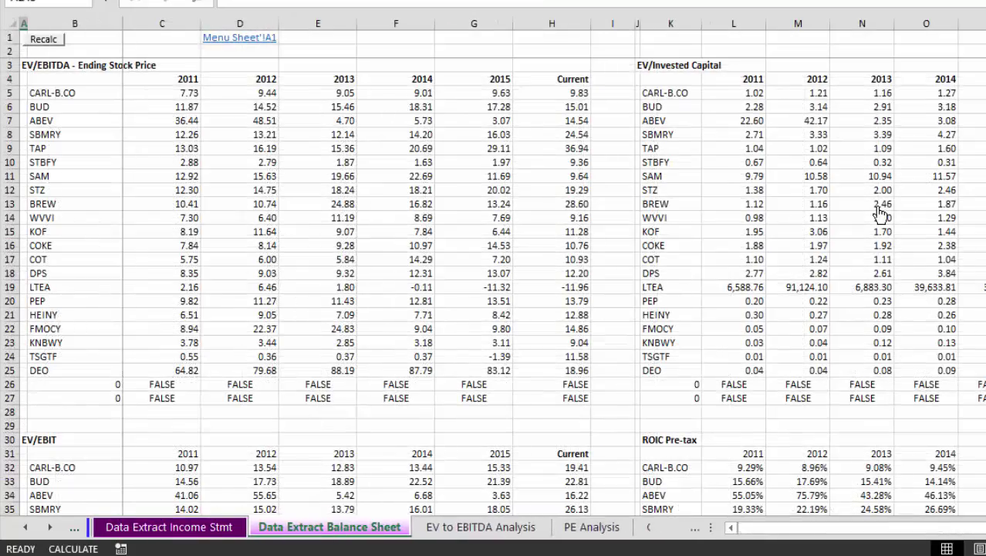
key("ctrl+Page_Down")
key("ctrl+Page_Down")
key("ctrl+Page_Down")
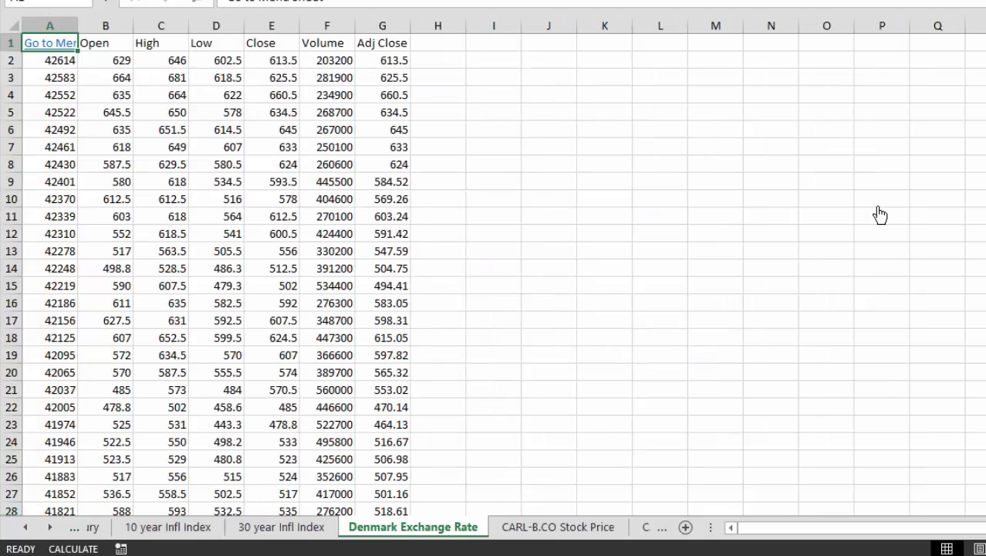
- Browse the downloaded stock price, financial statement and summary sheets for CARL-B.CO, BUD, ABEV, SBMRY and TAP
key("ctrl+Page_Down")
key("ctrl+Page_Down")
key("ctrl+Page_Down")
key("ctrl+Page_Down")
key("ctrl+Page_Down")
key("ctrl+Page_Down")
key("ctrl+Page_Down")
key("ctrl+Page_Down")
key("ctrl+Page_Down")
key("ctrl+Page_Down")
key("ctrl+Page_Down")
key("ctrl+Page_Down")
key("ctrl+Page_Down")
key("ctrl+Page_Down")
key("ctrl+Page_Down")
key("ctrl+Page_Down")
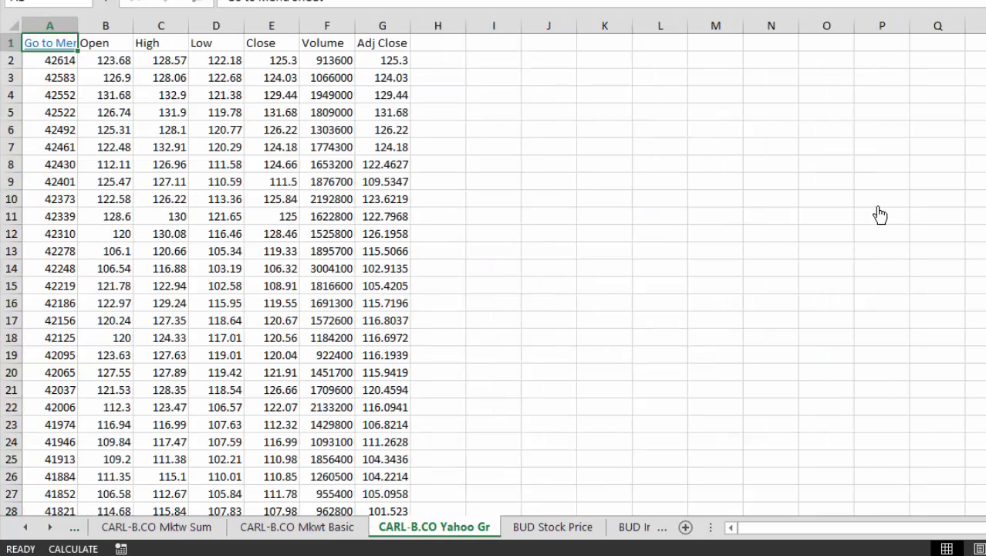
key("ctrl+Page_Down")
key("ctrl+Page_Down")
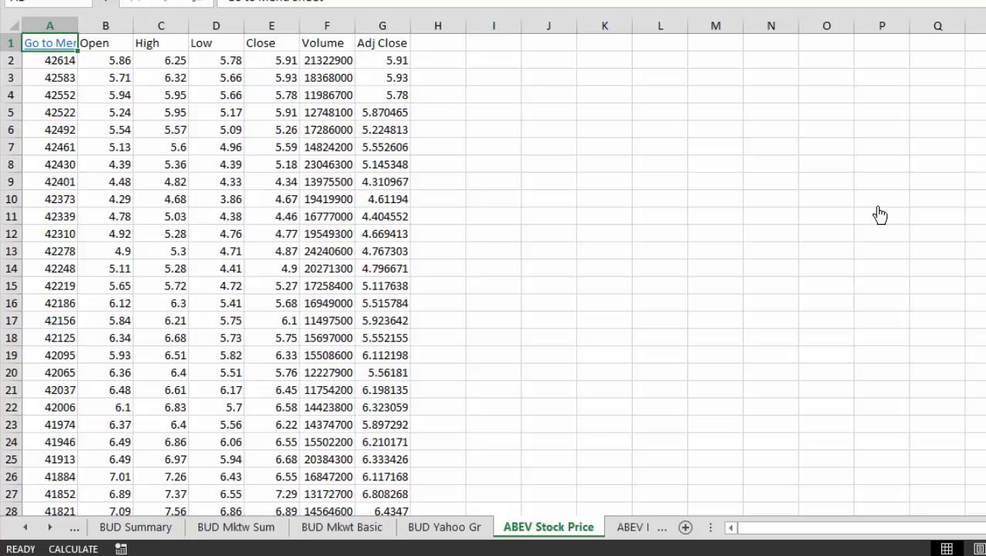
key("ctrl+Page_Down")
key("ctrl+Page_Down")
key("ctrl+Page_Down")
key("ctrl+Page_Down")
key("ctrl+Page_Down")
key("ctrl+Page_Down")
key("ctrl+Page_Down")
key("ctrl+Page_Down")
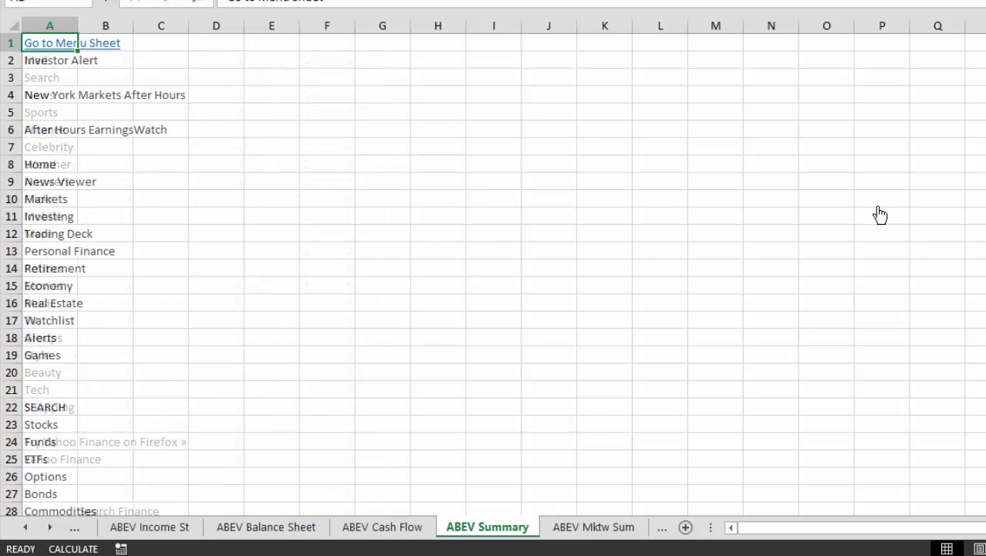
key("ctrl+Page_Down")
key("ctrl+Page_Down")
key("ctrl+Page_Down")
key("ctrl+Page_Down")
key("ctrl+Page_Down")
key("ctrl+Page_Down")
key("ctrl+Page_Down")
key("ctrl+Page_Down")
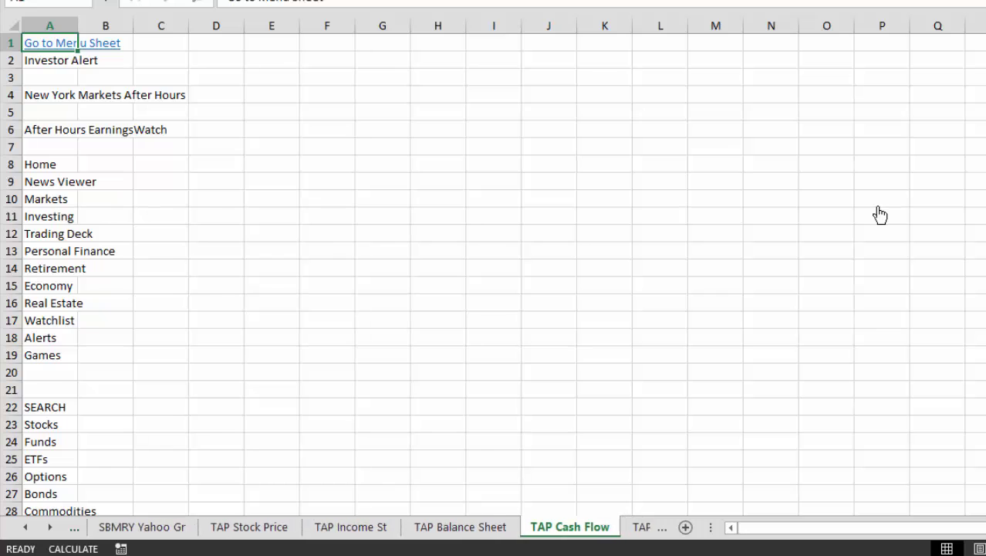
key("ctrl+Page_Down")
- Go back through the downloaded company and treasury sheets to the Data Extract Stocks sheet
key("ctrl+Page_Up")
key("ctrl+Page_Up")
key("ctrl+Page_Up")
key("ctrl+Page_Up")
key("ctrl+Page_Up")
key("ctrl+Page_Up")
key("ctrl+Page_Up")
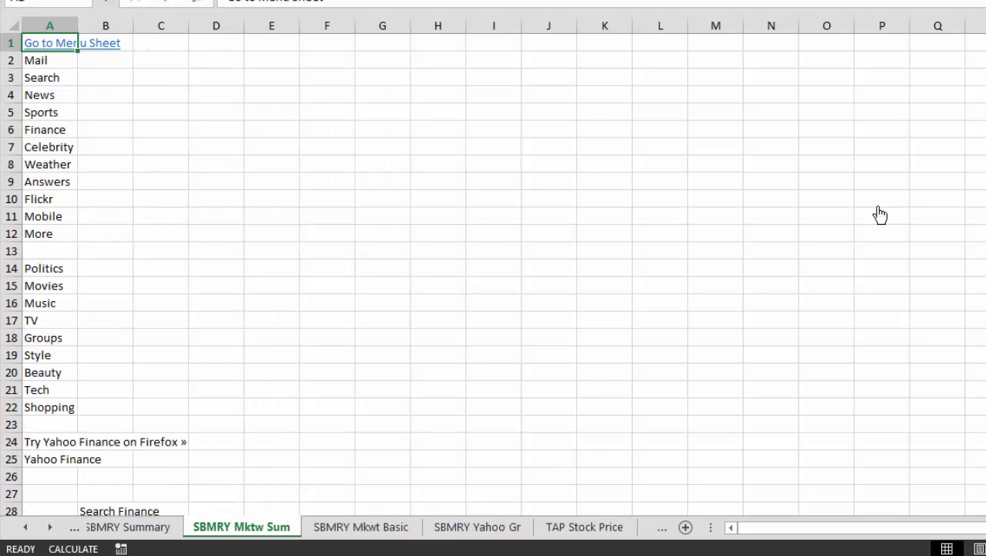
key("ctrl+Page_Up")
key("ctrl+Page_Up")
key("ctrl+Page_Up")
key("ctrl+Page_Up")
key("ctrl+Page_Up")
key("ctrl+Page_Up")
key("ctrl+Page_Up")
key("ctrl+Page_Up")
key("ctrl+Page_Up")
key("ctrl+Page_Up")
key("ctrl+Page_Up")
key("ctrl+Page_Up")
key("ctrl+Page_Up")
key("ctrl+Page_Up")
key("ctrl+Page_Up")
key("ctrl+Page_Up")
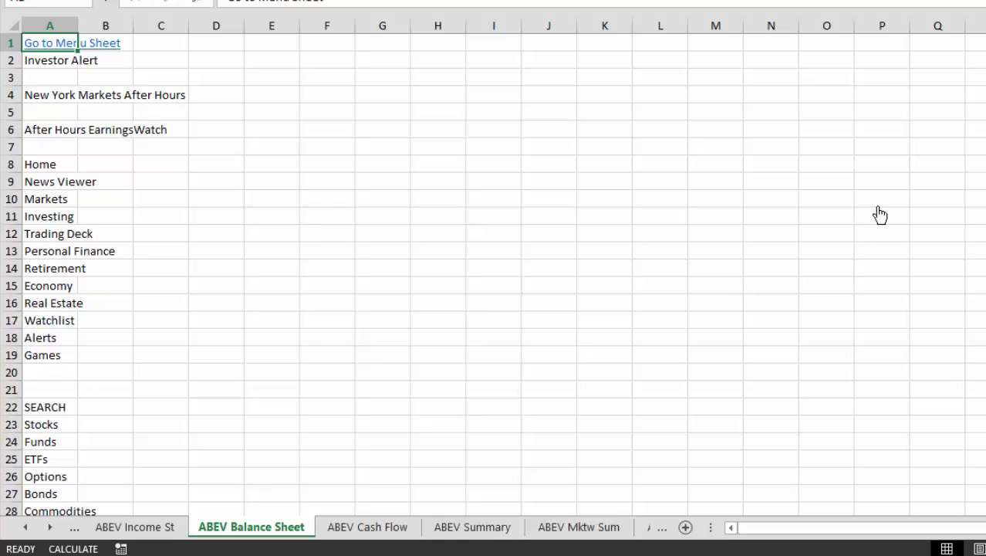
key("ctrl+Page_Up")
key("ctrl+Page_Up")
key("ctrl+Page_Up")
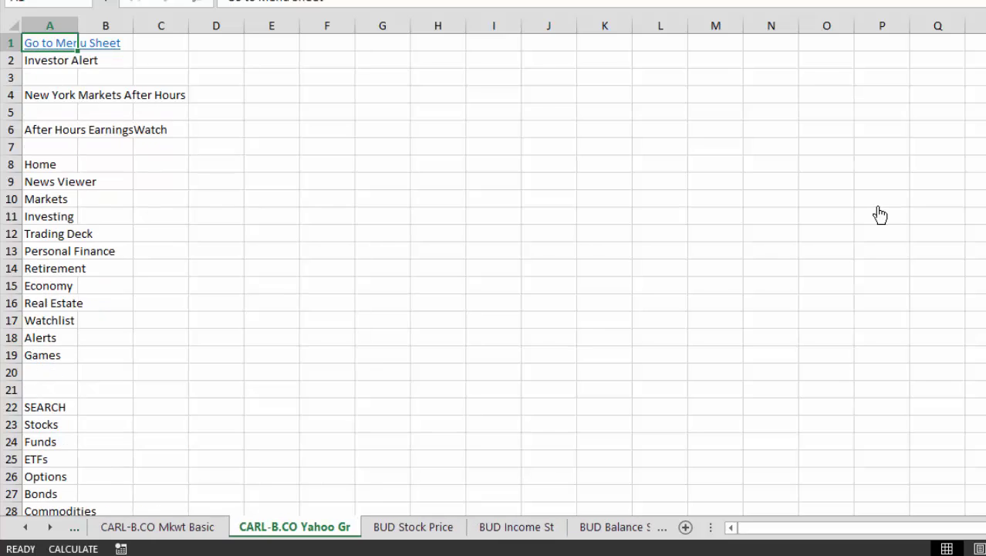
key("ctrl+Page_Up")
key("ctrl+Page_Up")
key("ctrl+Page_Up")
key("ctrl+Page_Up")
key("ctrl+Page_Up")
key("ctrl+Page_Up")
key("ctrl+Page_Up")
key("ctrl+Page_Up")
key("ctrl+Page_Up")
key("ctrl+Page_Up")
key("ctrl+Page_Up")
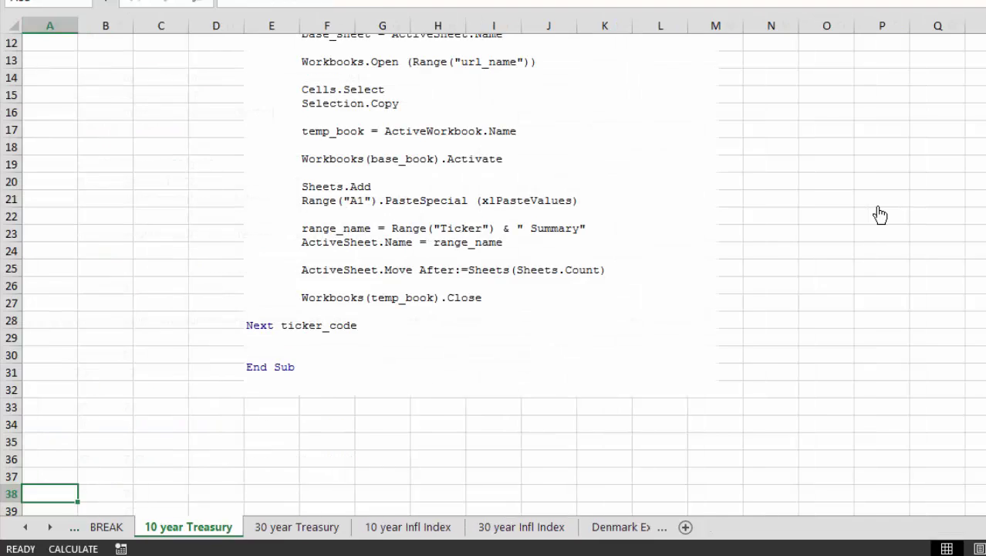
key("ctrl+Page_Up")
key("ctrl+Page_Up")
key("ctrl+Page_Up")
key("ctrl+Page_Up")
key("ctrl+Page_Up")
key("ctrl+Page_Up")
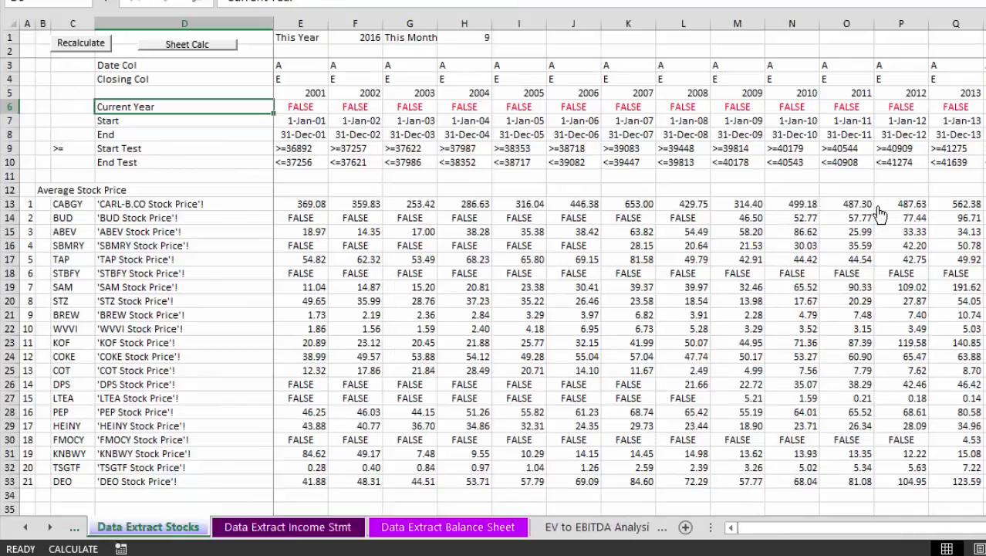
- Go back through the data extract and cost of capital analysis sheets to the Menu Sheet
key("ctrl+Page_Up")
key("ctrl+Page_Up")
key("ctrl+Page_Up")
key("ctrl+Page_Up")
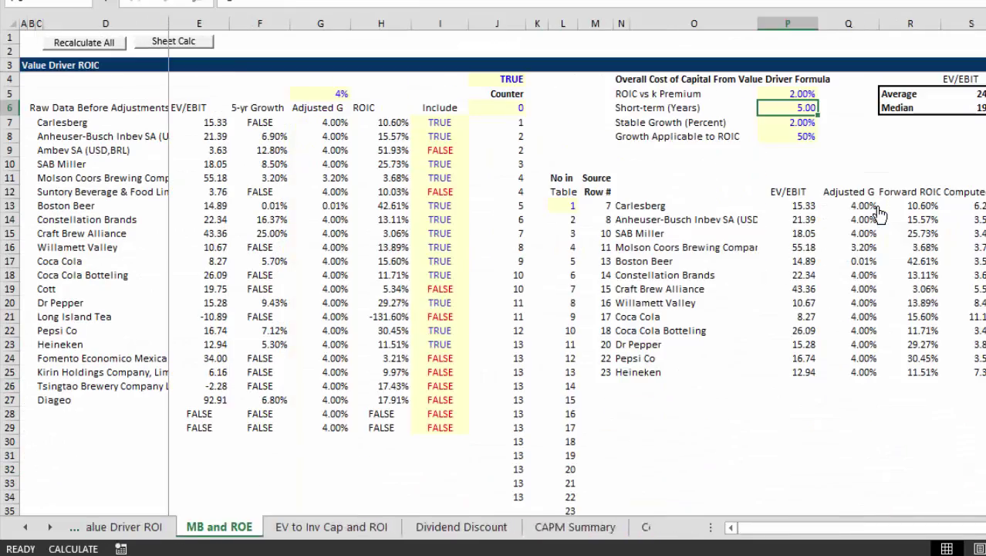
key("ctrl+Page_Up")
key("ctrl+Page_Up")
key("ctrl+Page_Up")
key("ctrl+Page_Up")
key("ctrl+Page_Up")
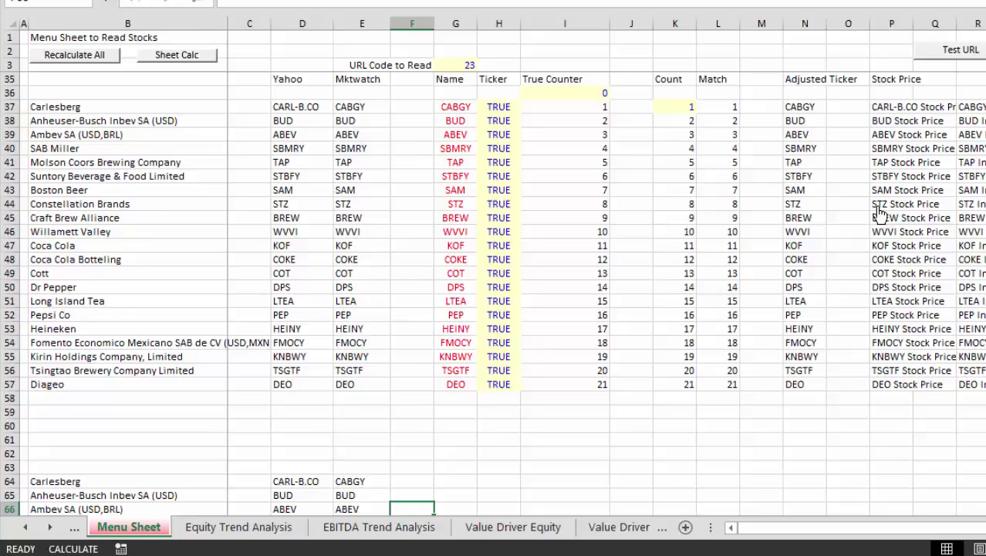
- Open the Equity Trend Analysis sheet and review the Return on Ending Equity table up to the Ambev row
key("ctrl+Page_Down")
key("ctrl+Page_Down")
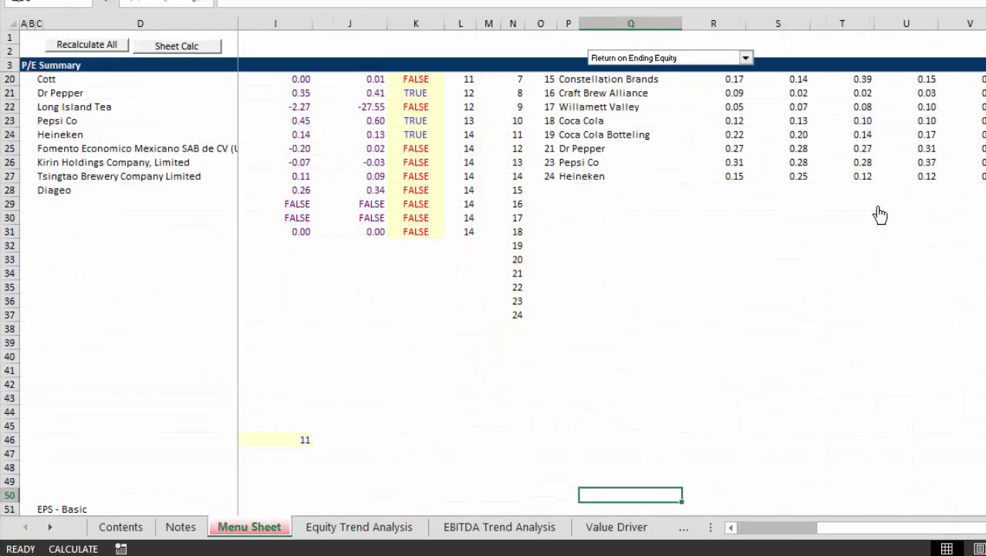
scroll(880, 215, "up", 5)
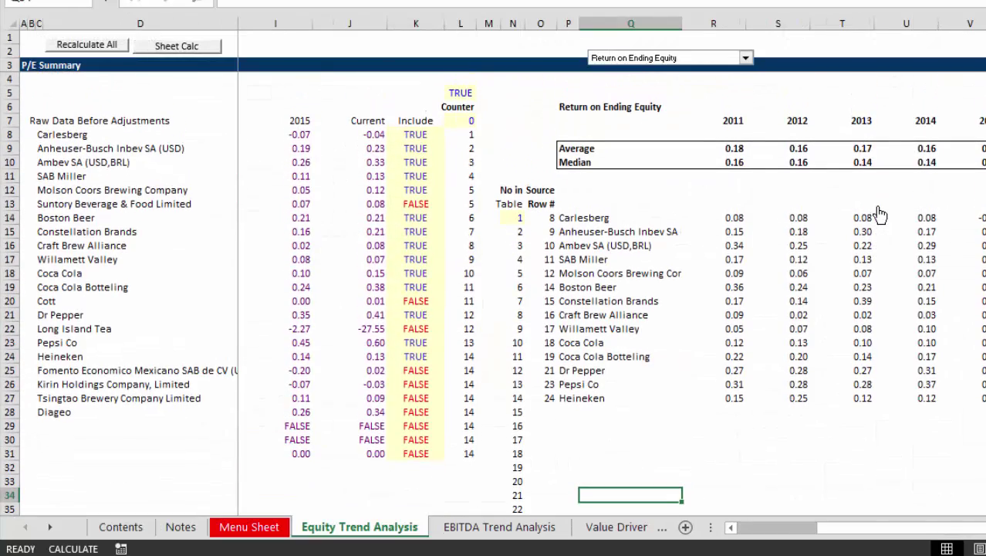
key("Up")
key("Up")
key("Up")
key("Up")
key("Up")
key("Up")
key("Up")
key("Up")
key("Up")
key("Up")
key("Up")
key("Up")
key("Up")
key("Up")
key("Up")
key("Up")
key("Up")
key("Up")
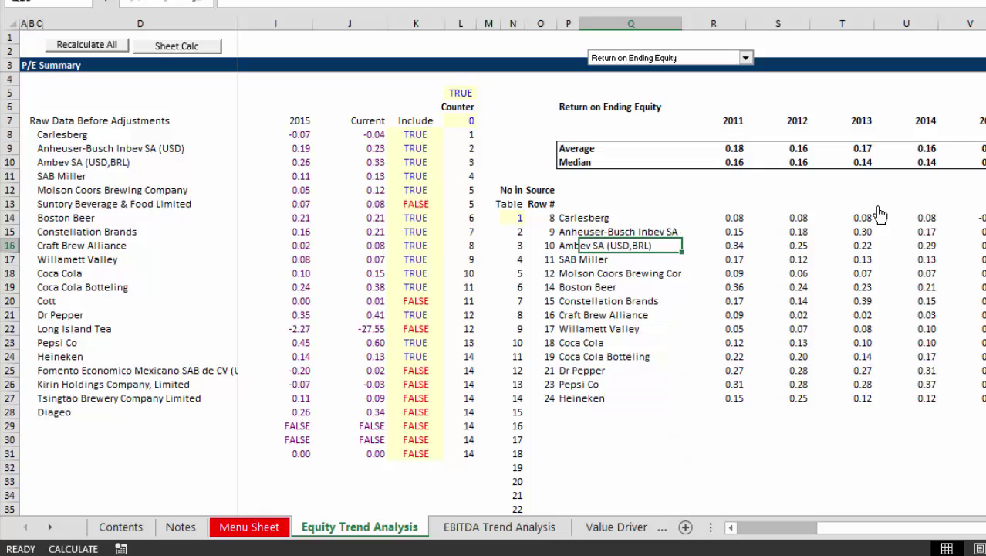
- Switch the measure shown on the Equity Trend Analysis sheet to Trailing P/E - Average Stock Price
left_click(746, 58)
key("Up")
key("Up")
key("Up")
key("Up")
key("Up")
key("Up")
key("Up")
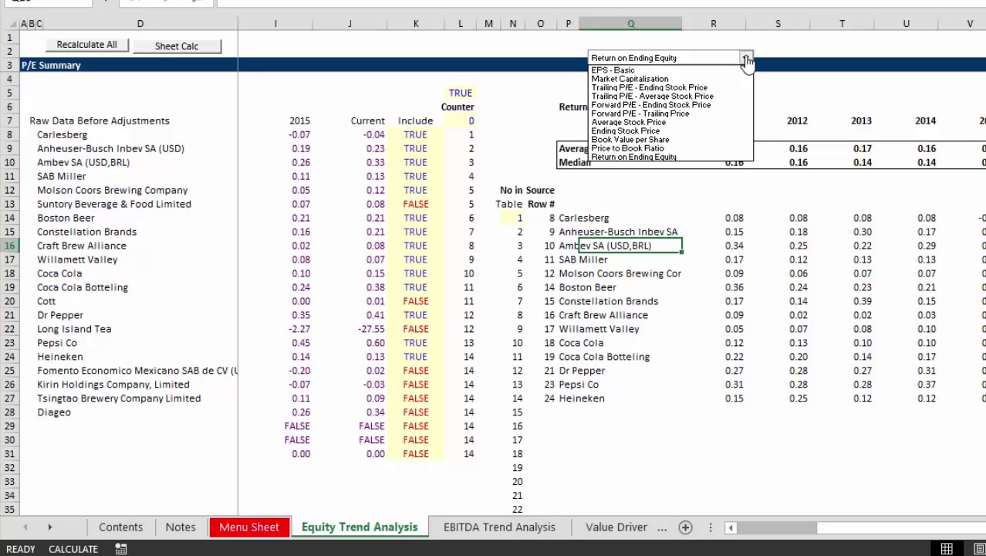
key("Return")
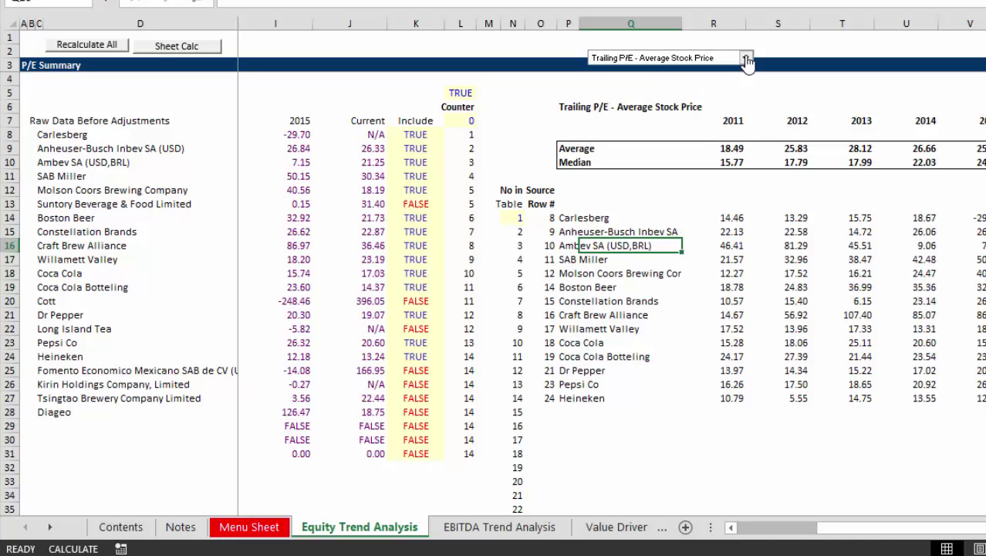
- Open the Value Driver Equity sheet and review its P/E, growth, forward ROE and Computed k columns
key("ctrl+Page_Down")
key("ctrl+Page_Down")
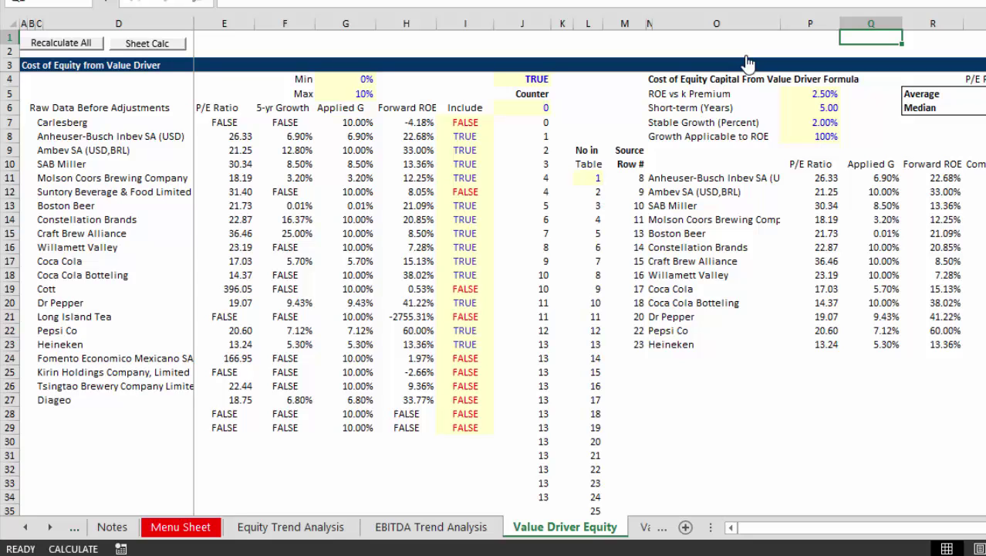
key("Right")
key("Right")
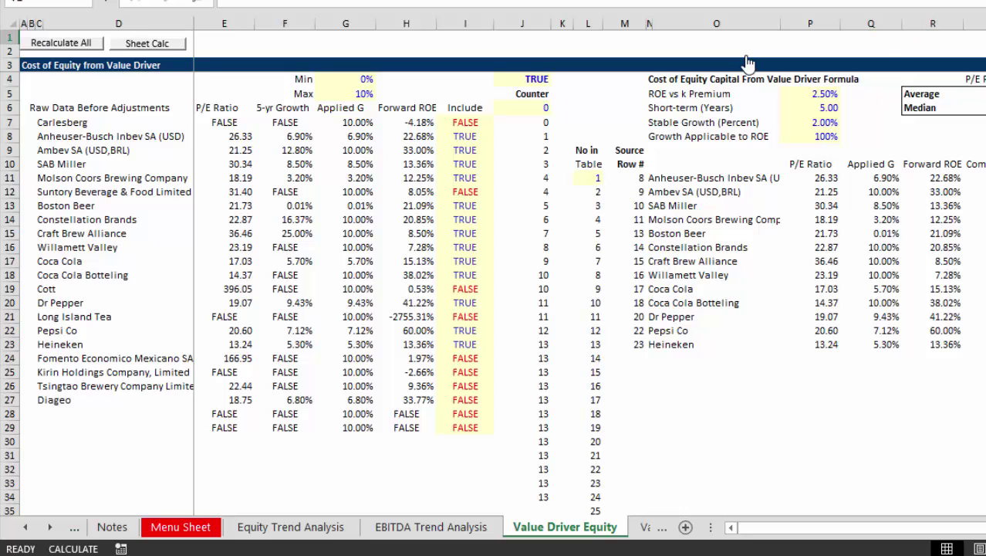
key("Right")
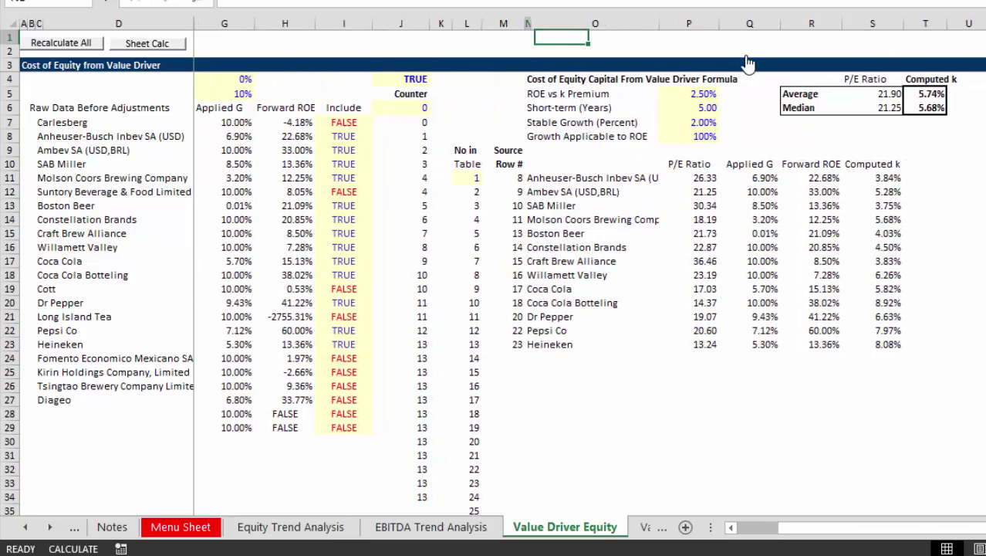
key("ctrl+Home")
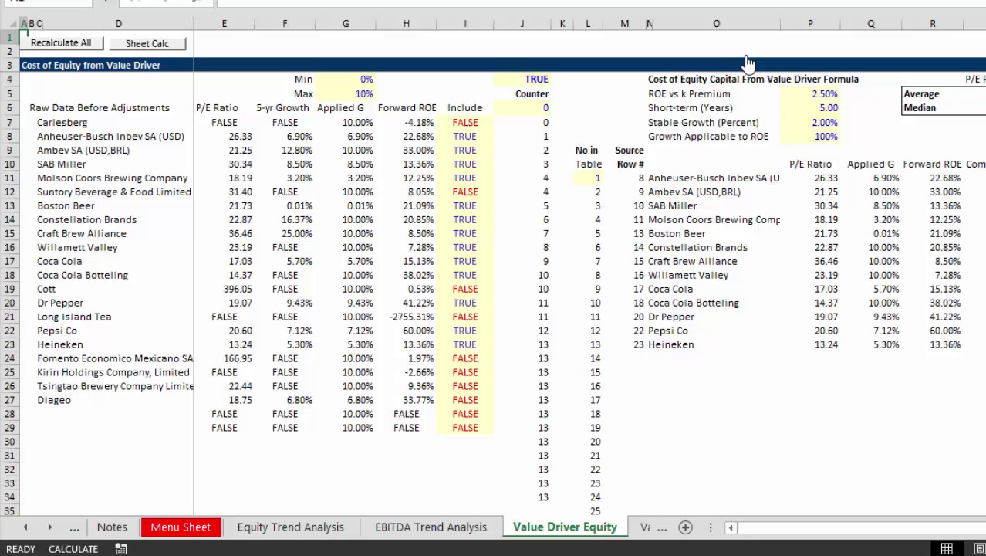
left_click(707, 464)
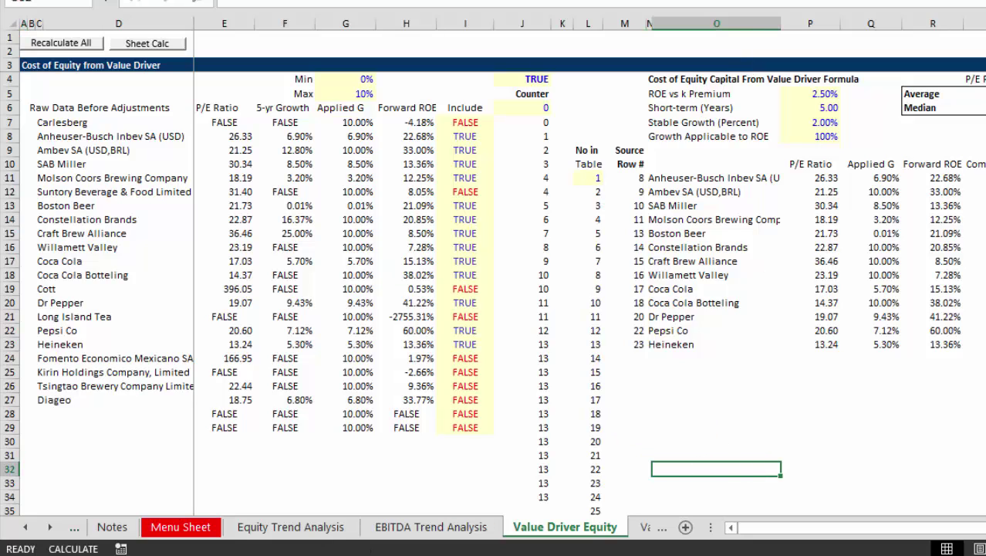
- Switch to the web browser and bring up the Home page of the financial modelling website
mouse_move(178, 553)
left_click(165, 483)
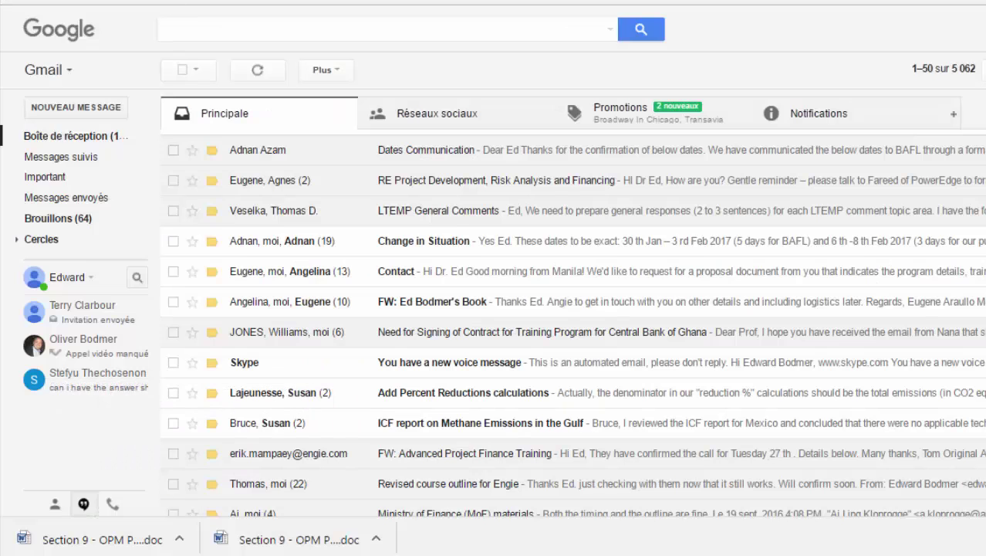
key("F5")
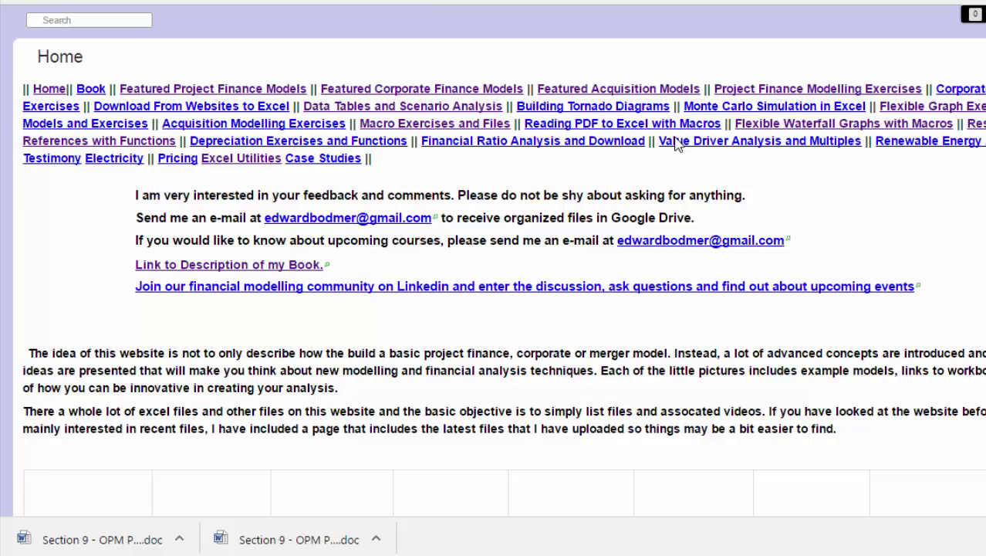
- Examine the Home page's topic links, the grid of model and exercise pictures, and the Update picture for new files
scroll(675, 144, "down", 4)
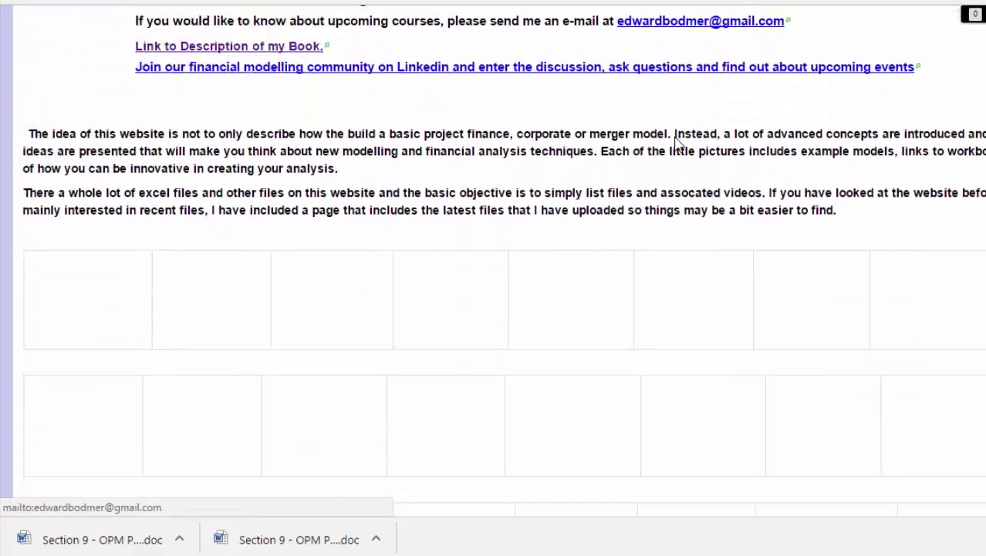
scroll(676, 141, "down", 4)
scroll(675, 143, "up", 9)
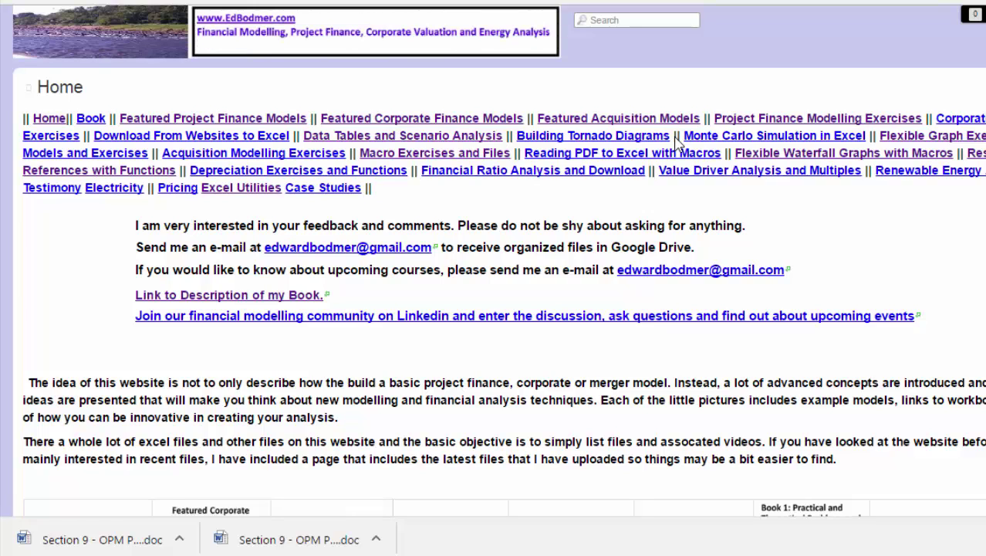
scroll(675, 141, "down", 4)
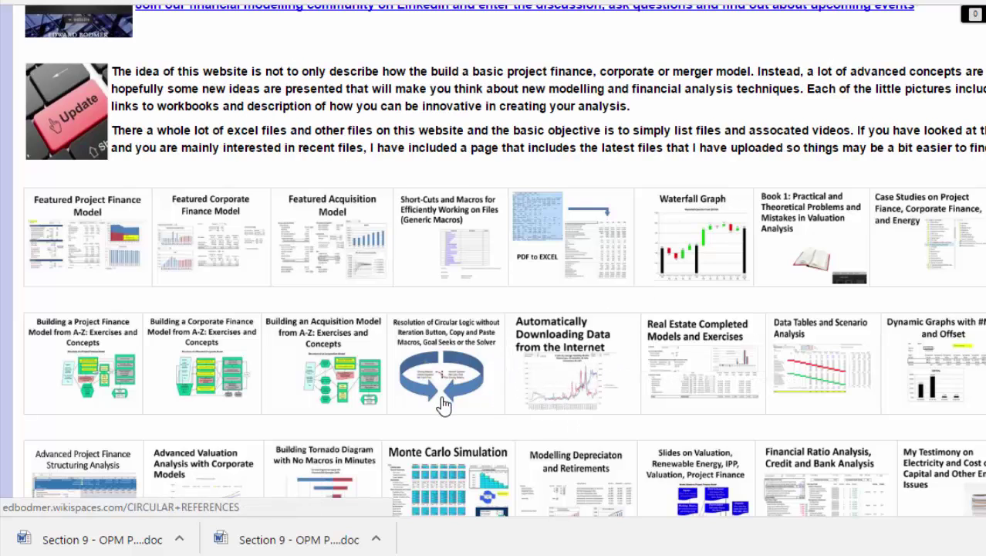
scroll(446, 403, "down", 2)
scroll(444, 405, "down", 3)
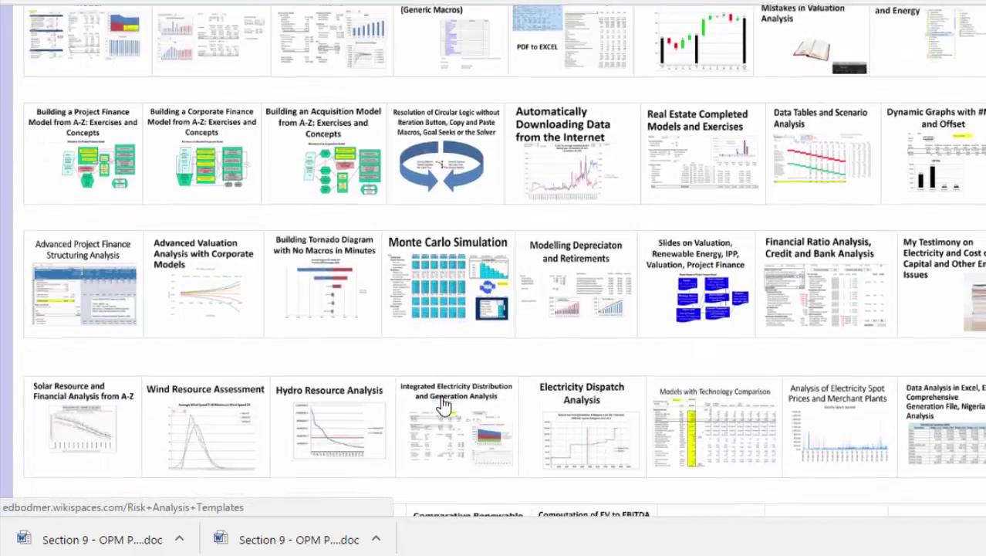
scroll(443, 405, "up", 5)
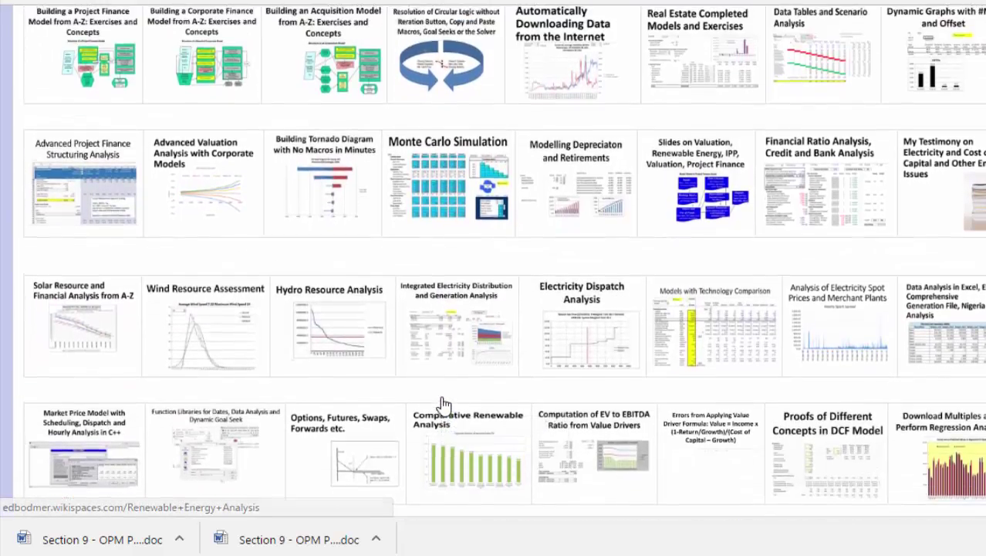
scroll(444, 403, "down", 2)
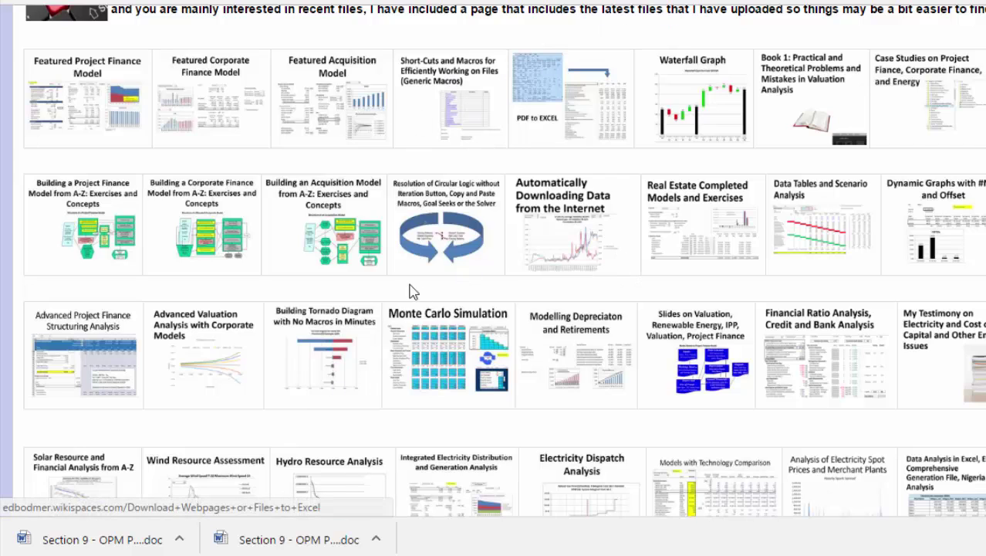
scroll(651, 332, "up", 5)
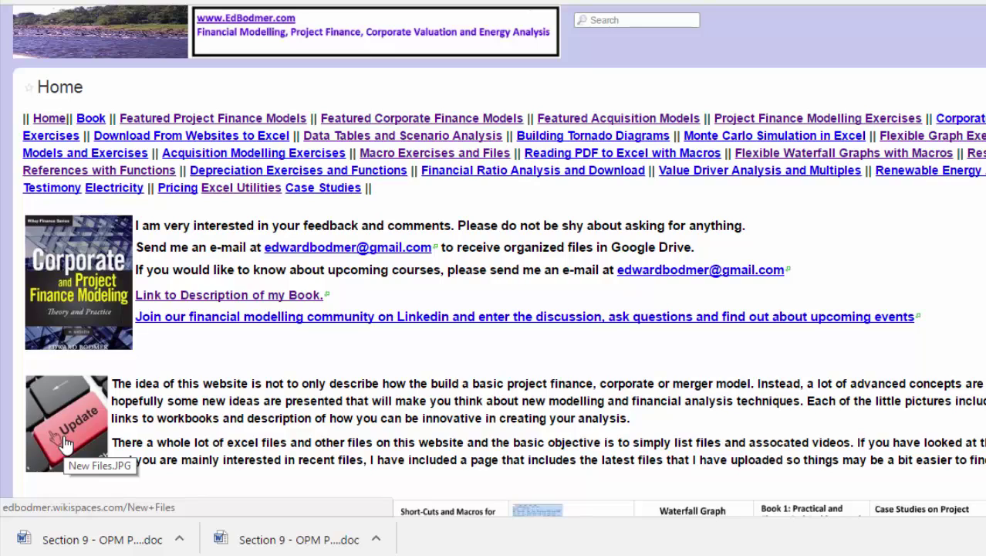
scroll(65, 444, "down", 4)
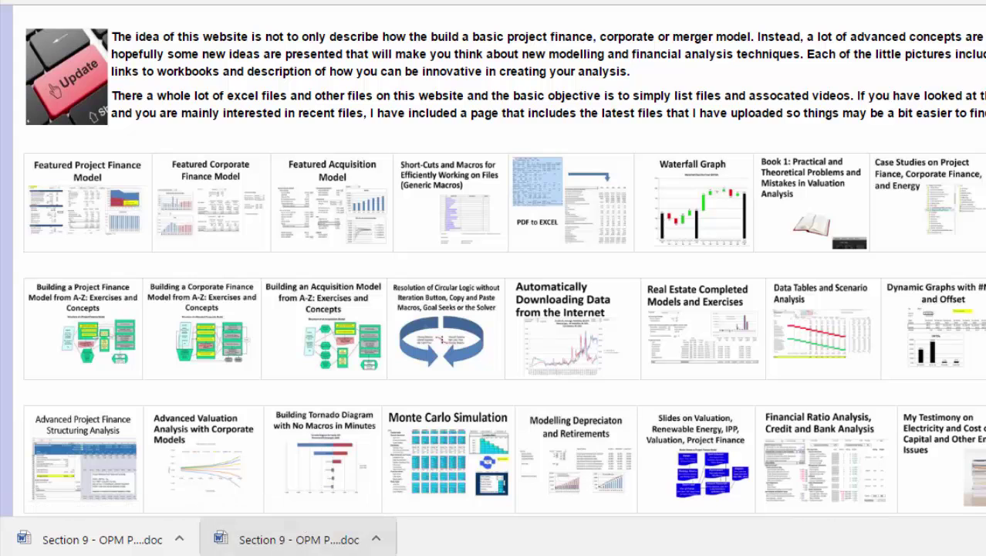
mouse_move(392, 555)
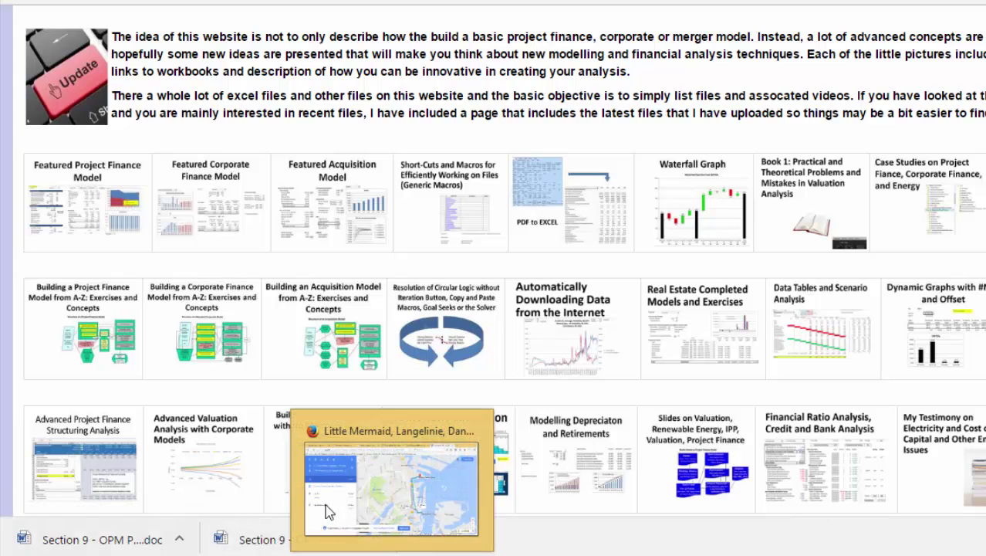
mouse_move(430, 555)
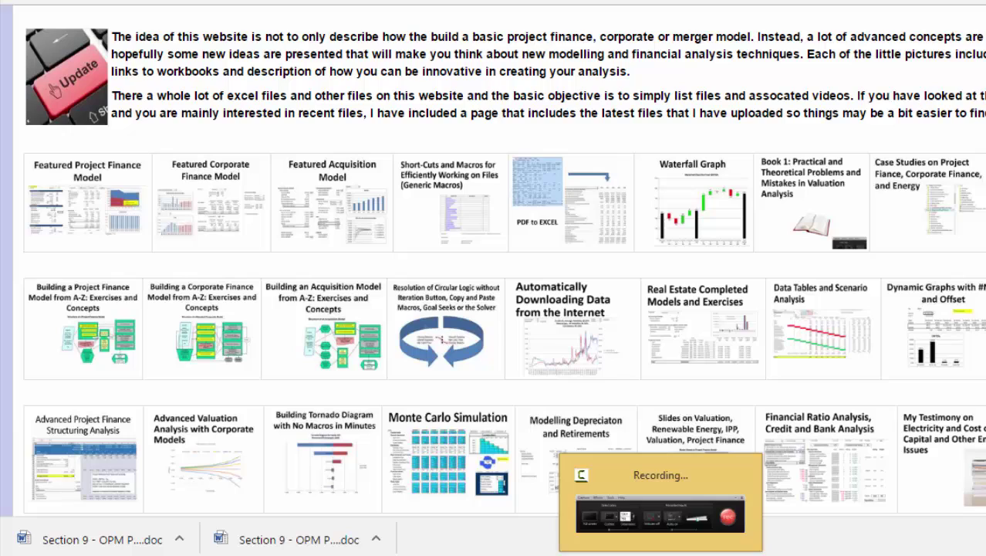
left_click(663, 555)
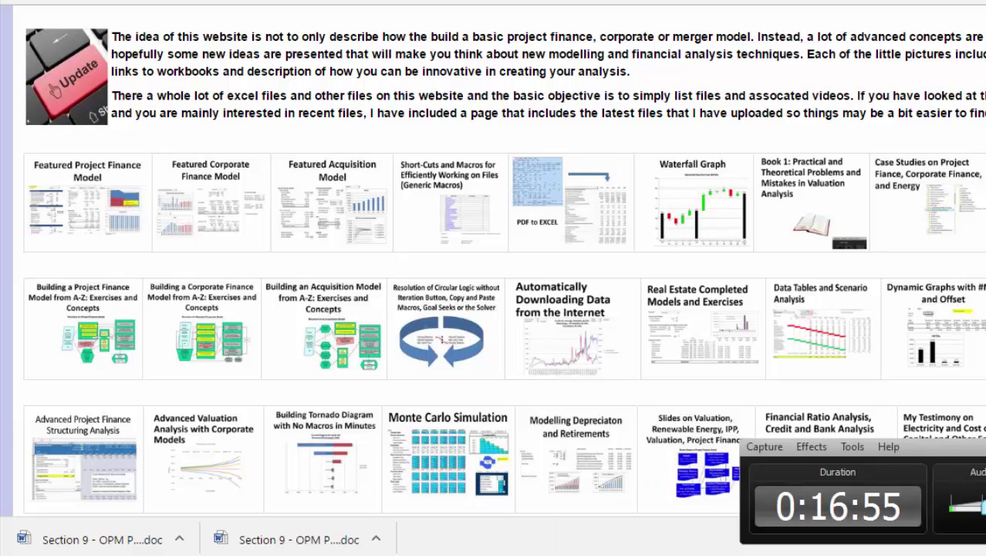